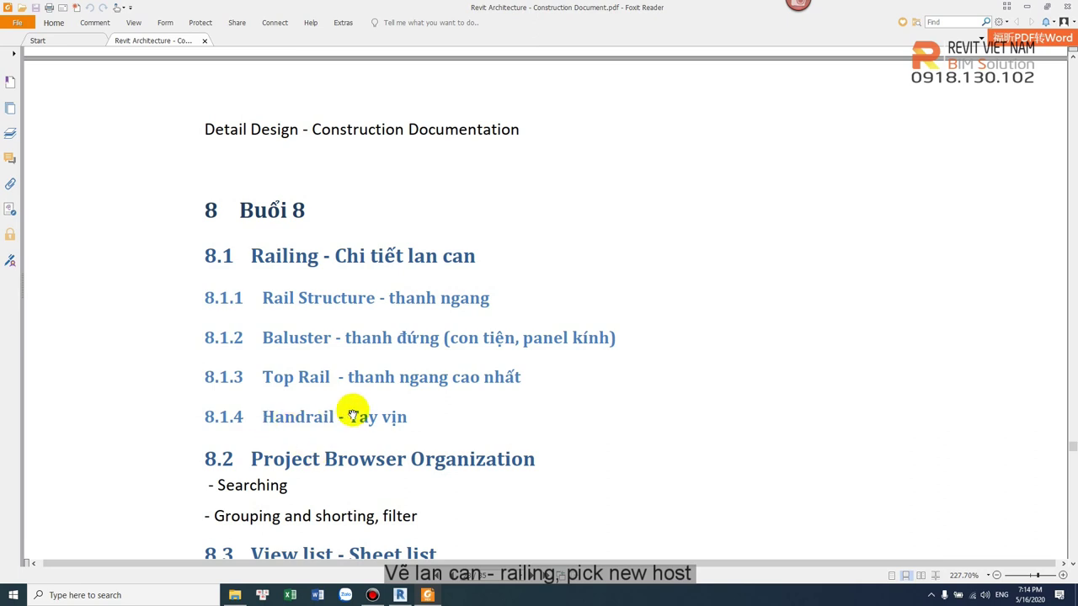
- Scroll the course PDF to the View list and Sheet list tables (8.3.1–8.3.2), then close it
scroll(353, 415, "down", 2)
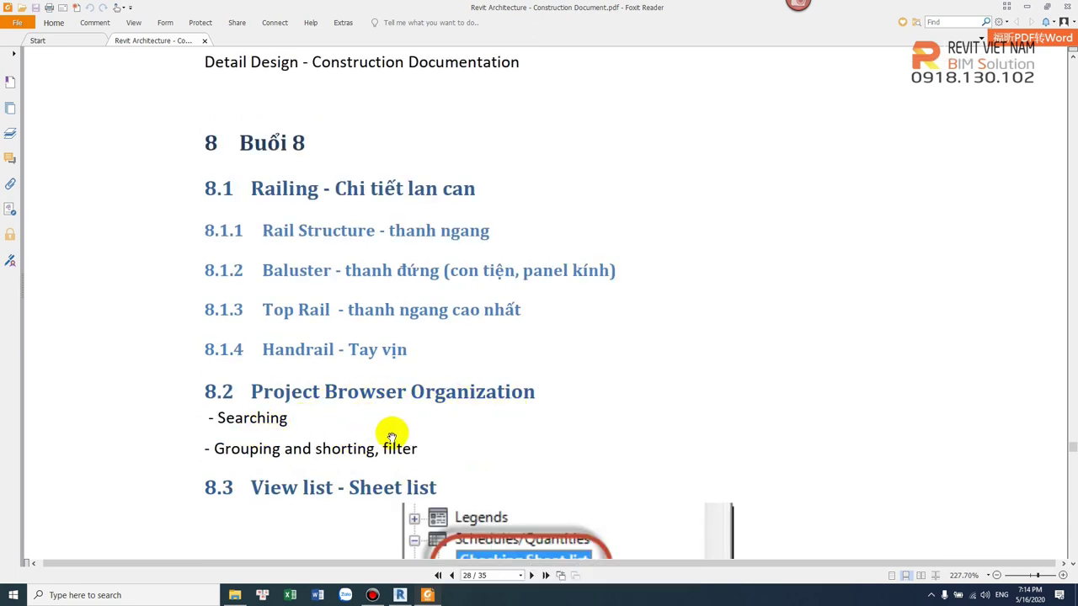
scroll(392, 436, "down", 2)
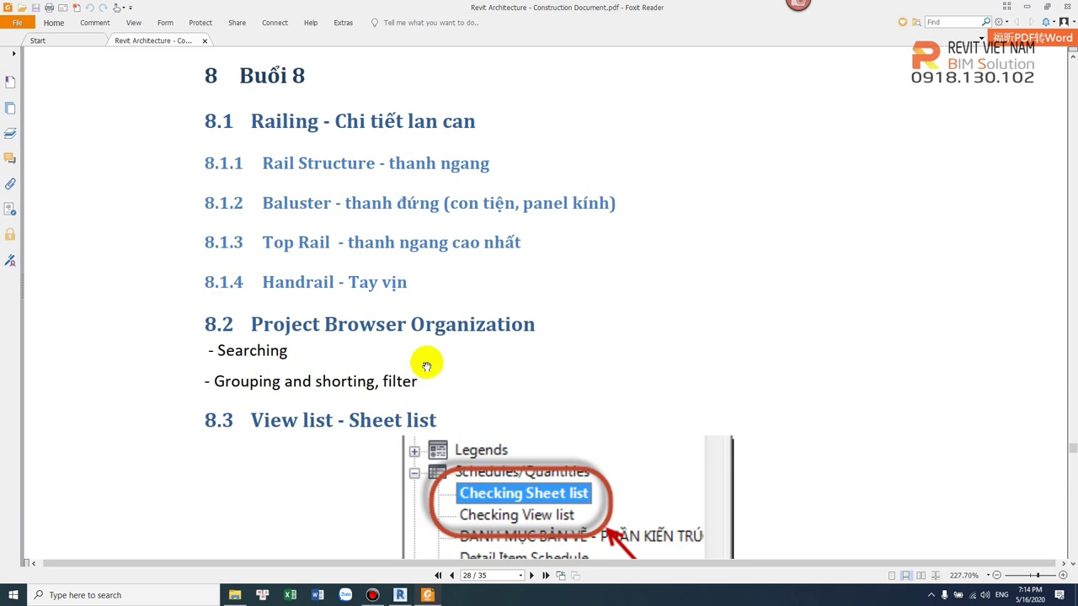
scroll(442, 378, "down", 4)
scroll(423, 356, "down", 1)
scroll(424, 313, "down", 1)
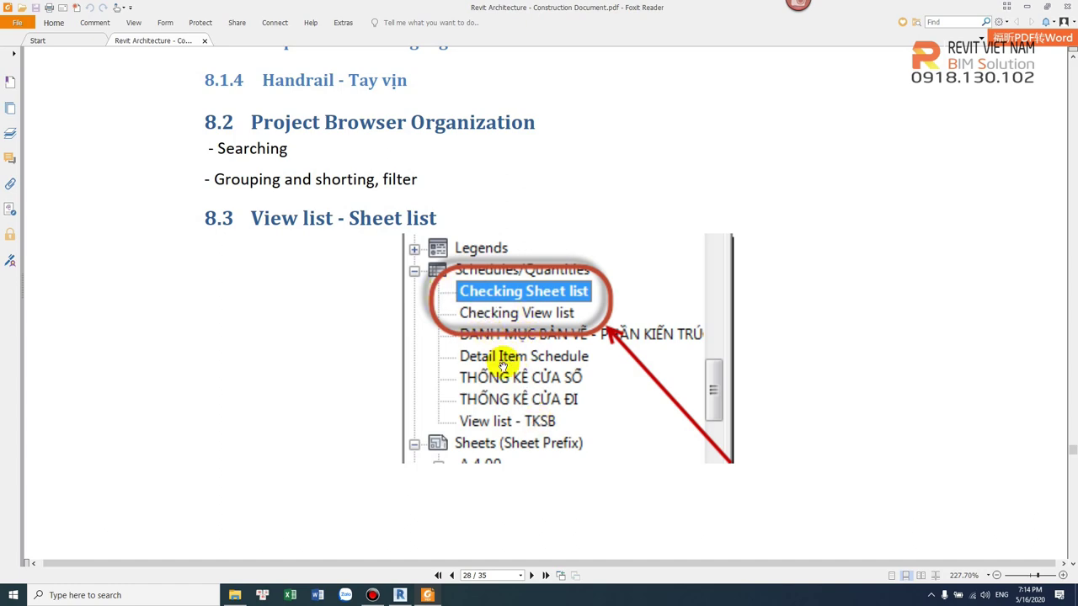
scroll(503, 362, "down", 5)
scroll(501, 363, "down", 4)
scroll(500, 363, "down", 3)
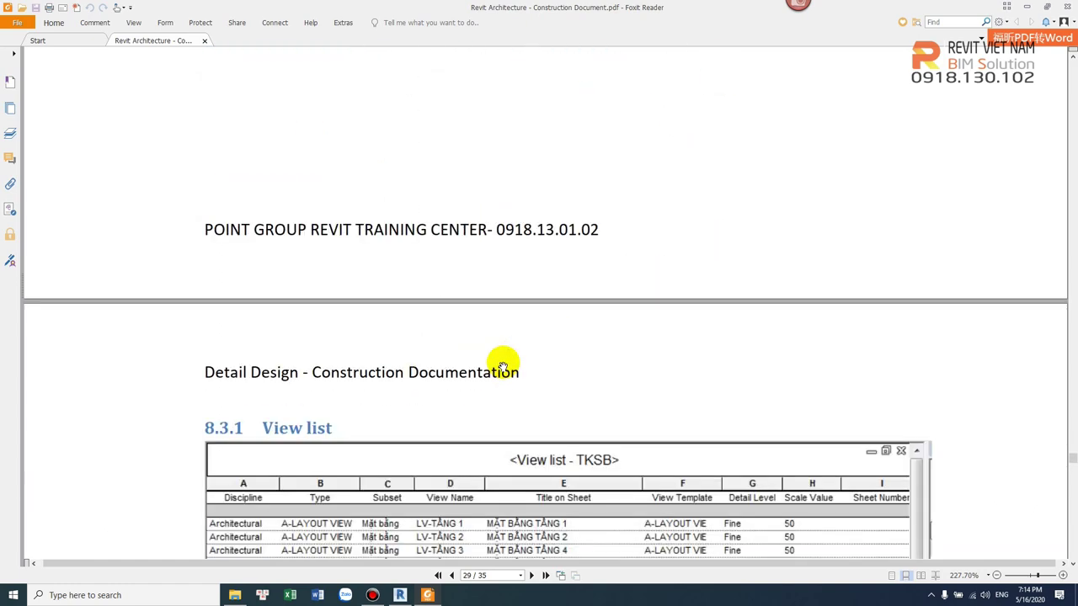
scroll(500, 363, "down", 4)
scroll(501, 366, "down", 3)
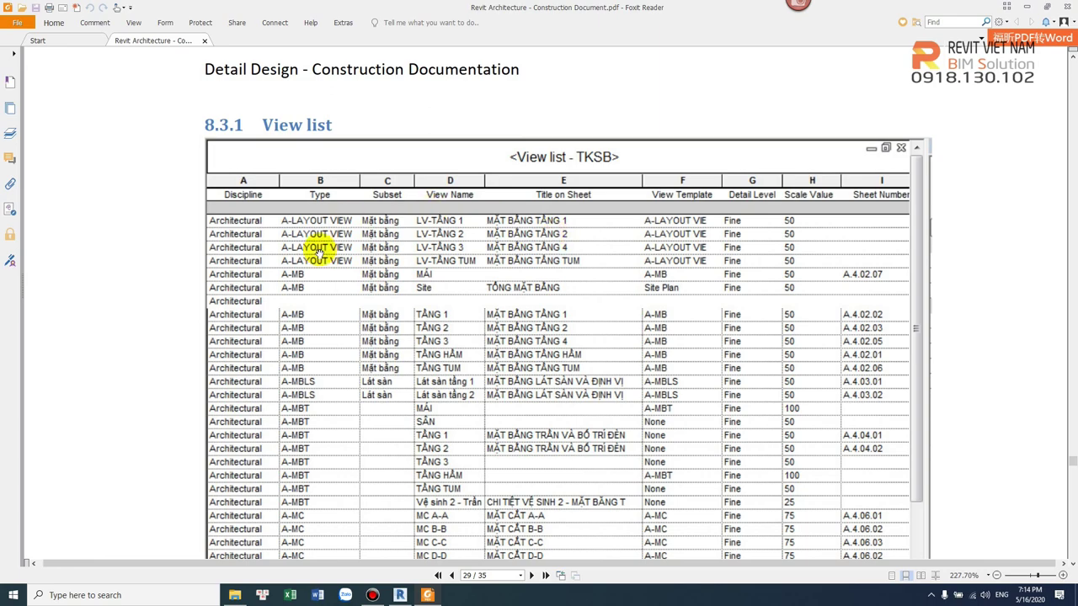
scroll(380, 246, "down", 8)
scroll(397, 228, "down", 3)
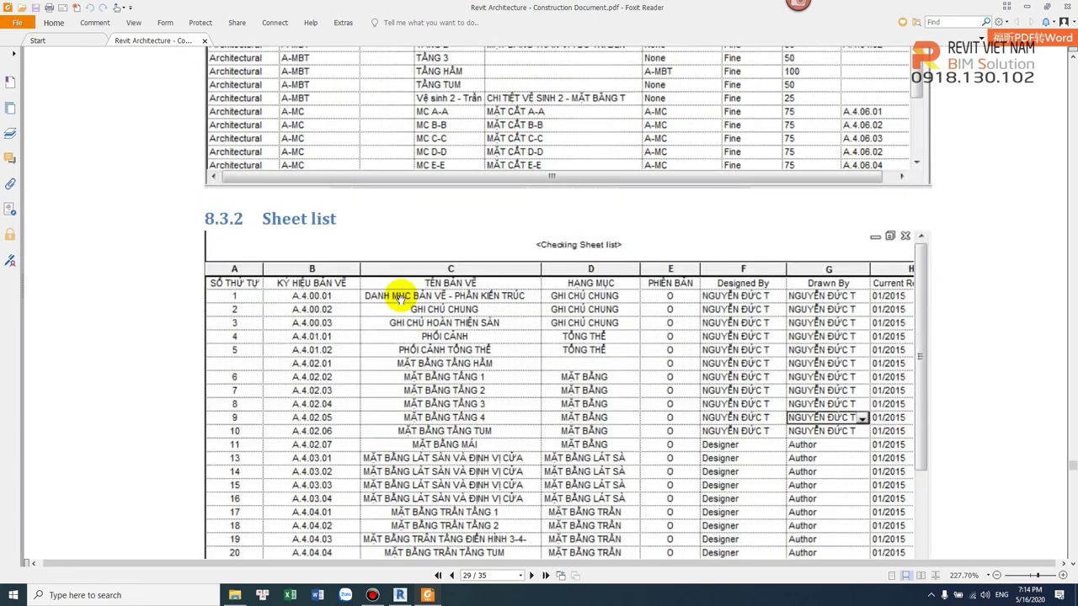
scroll(433, 228, "down", 2)
scroll(393, 289, "down", 1)
scroll(389, 308, "down", 6)
scroll(387, 311, "down", 2)
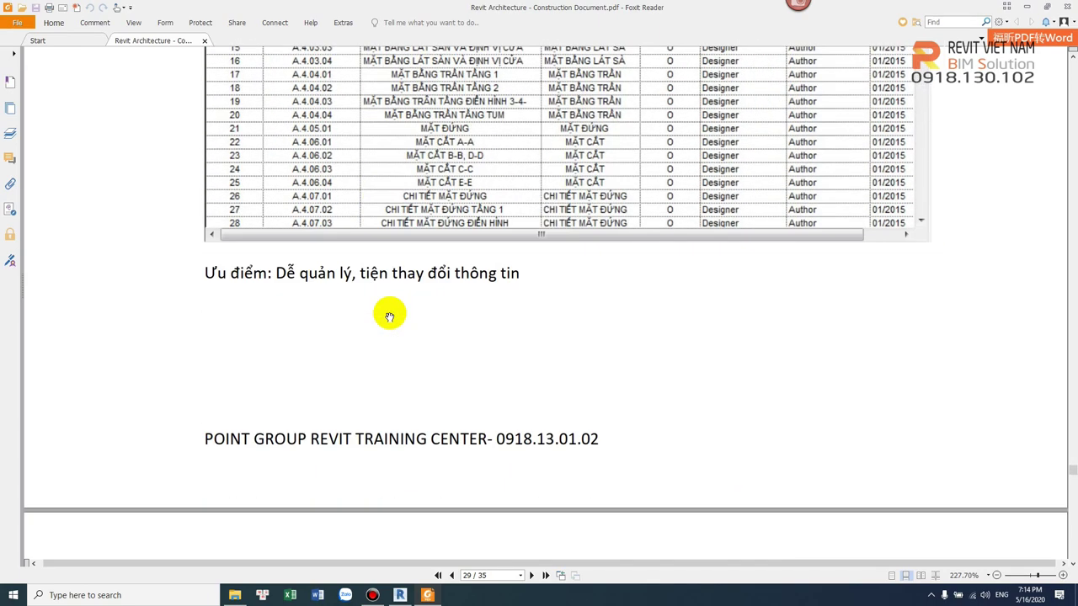
scroll(424, 331, "down", 5)
scroll(424, 329, "down", 1)
scroll(424, 329, "up", 7)
scroll(438, 337, "up", 13)
scroll(465, 350, "up", 3)
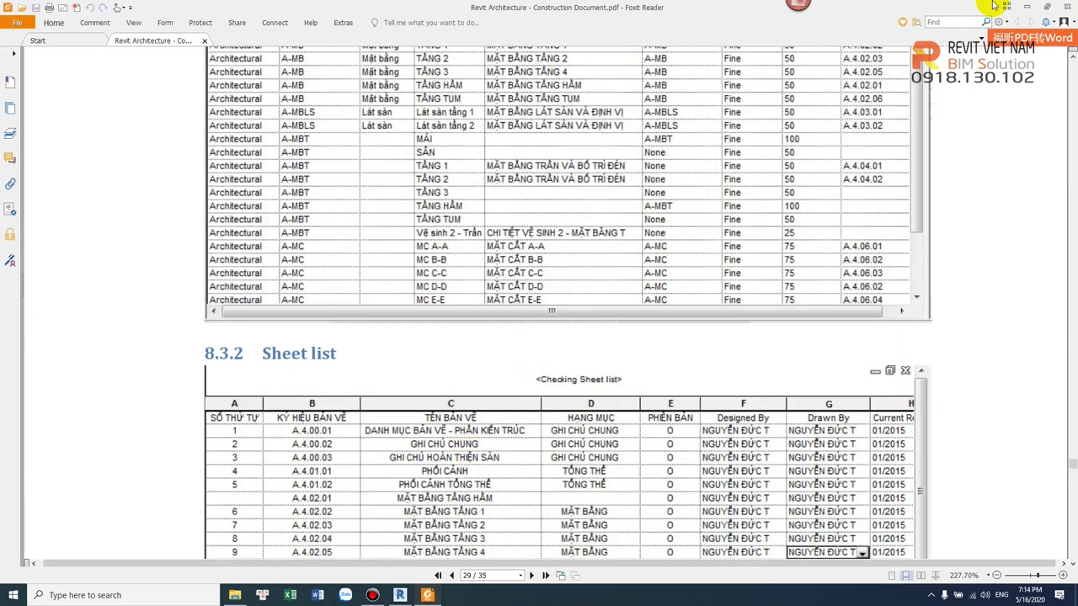
left_click(1025, 7)
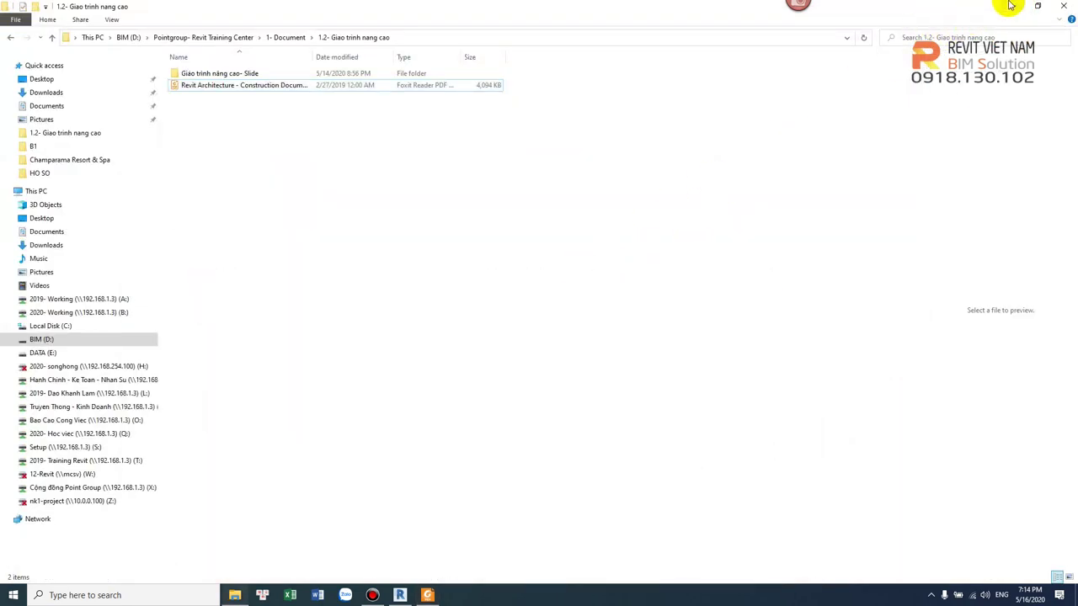
- Return to Revit and delete the spiral stair from the Tầng 1 plan
left_click(1011, 5)
scroll(586, 280, "down", 3)
scroll(539, 278, "down", 2)
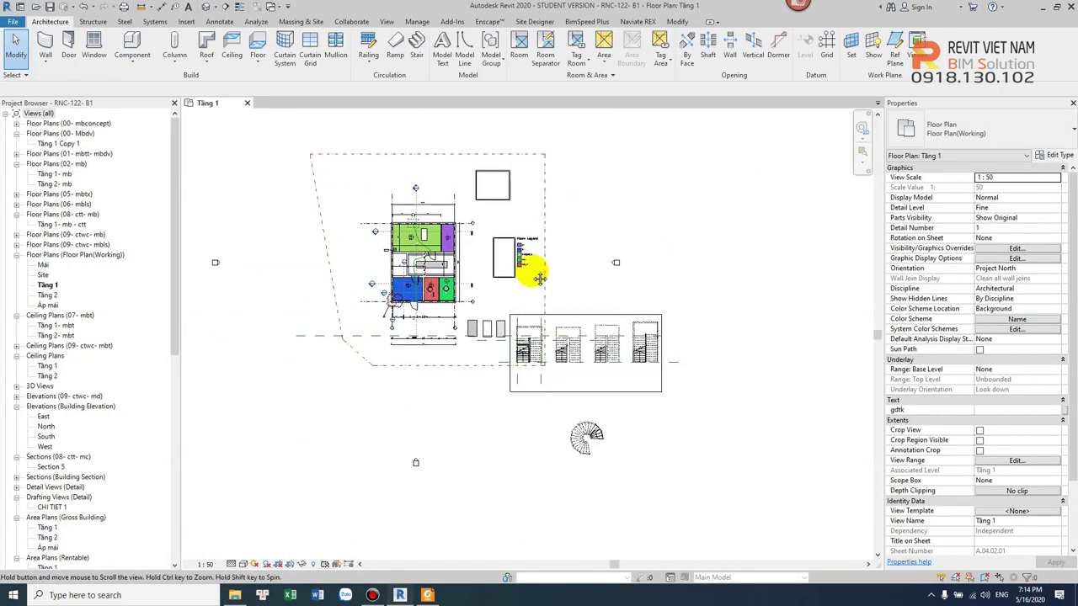
scroll(512, 303, "up", 3)
left_click(493, 371)
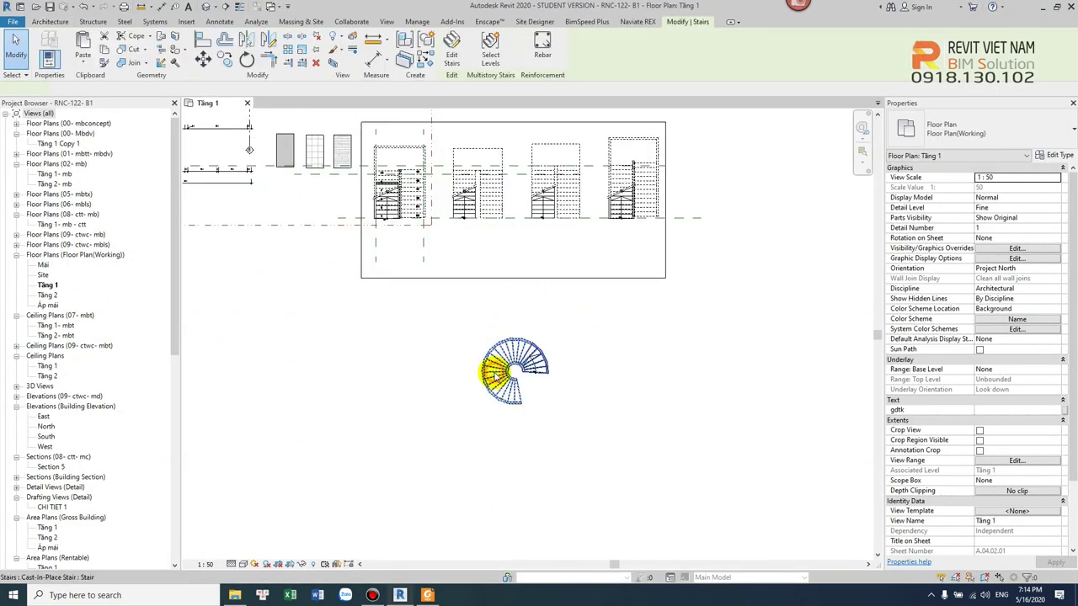
key("Delete")
- Start a railing path sketch and check the 900mm Pipe railing type
scroll(387, 341, "up", 1)
scroll(421, 388, "up", 1)
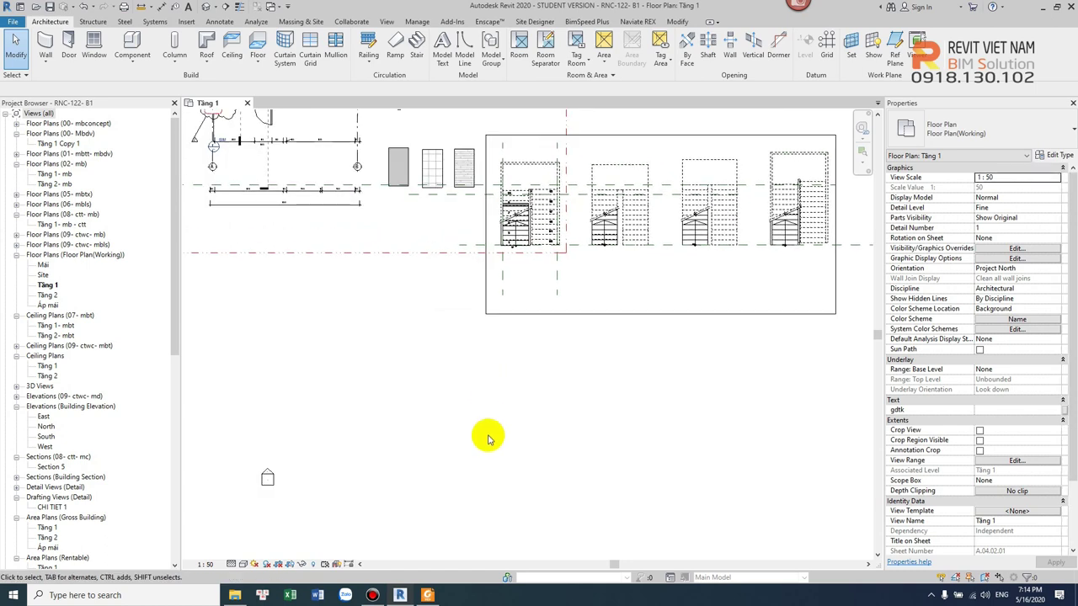
left_click(376, 60)
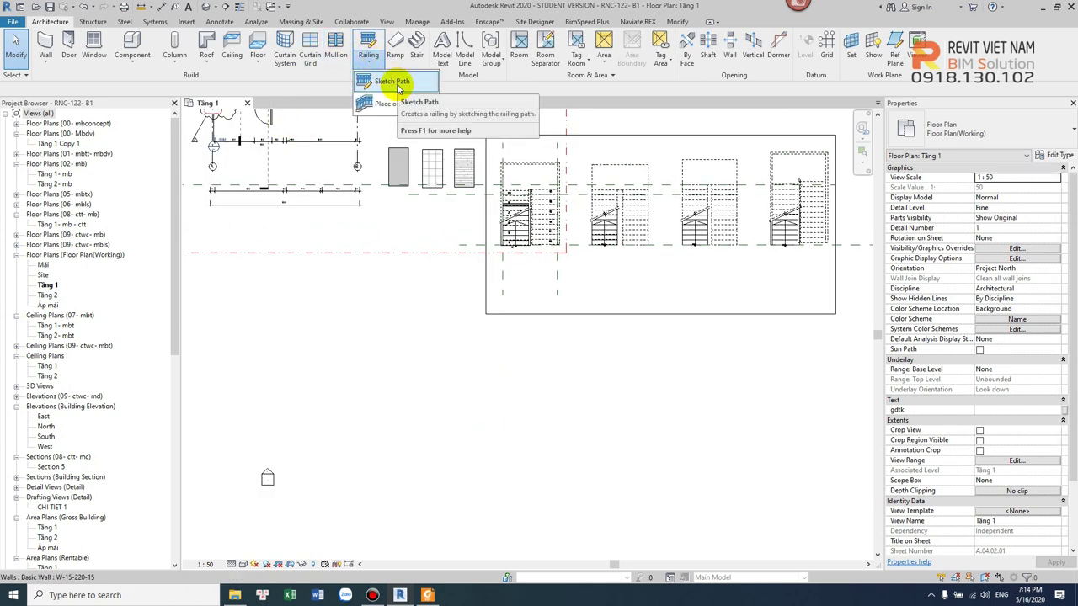
left_click(392, 82)
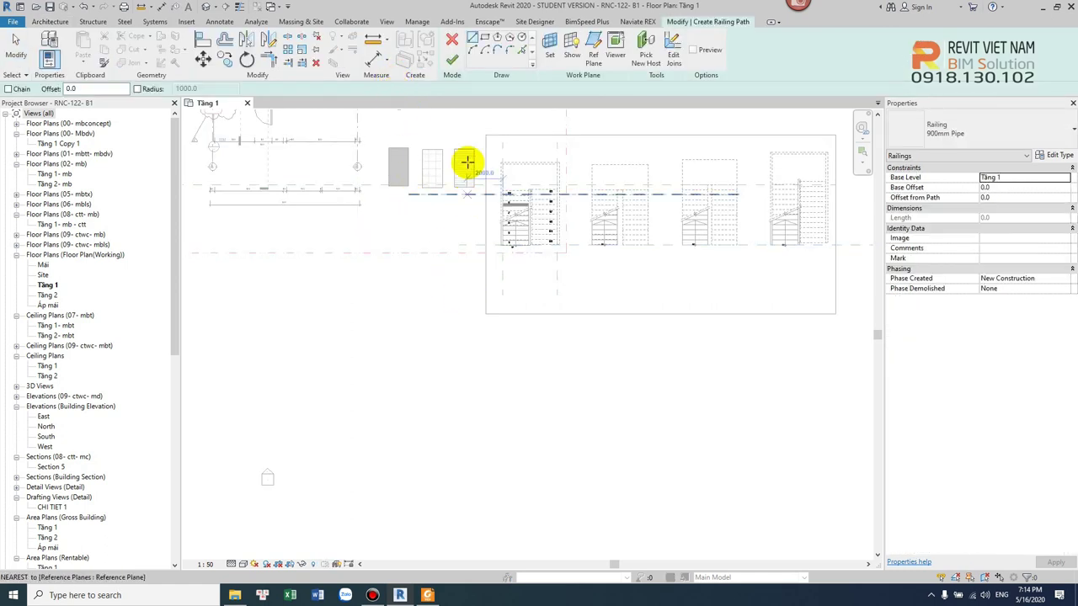
left_click(931, 126)
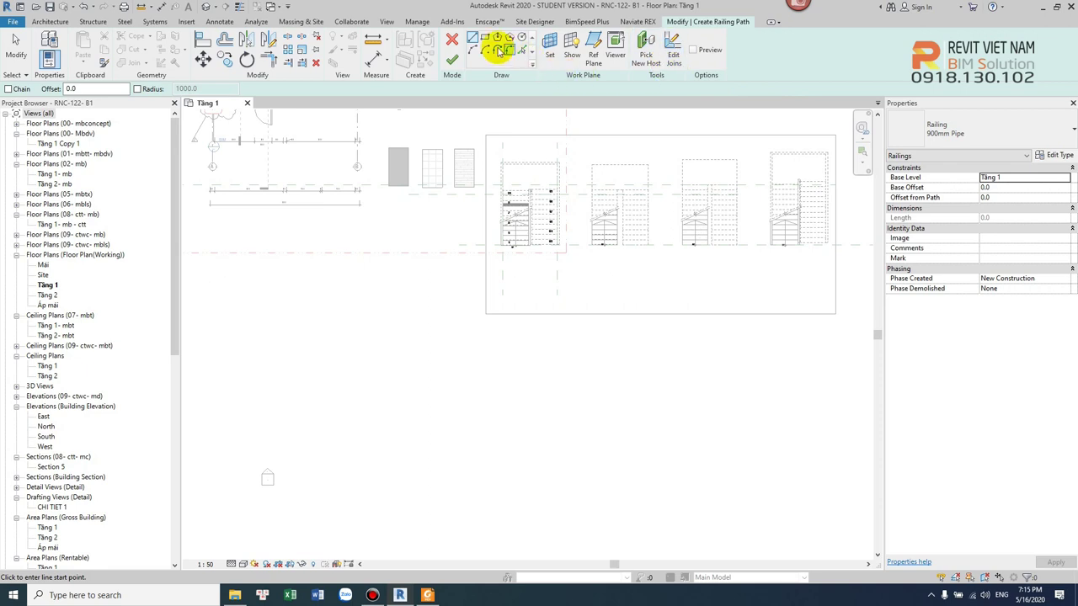
scroll(471, 304, "up", 2)
- Draw trial path lines horizontally, up and across, with rounded radius corners enabled
scroll(438, 337, "up", 1)
left_click(393, 356)
scroll(429, 354, "up", 2)
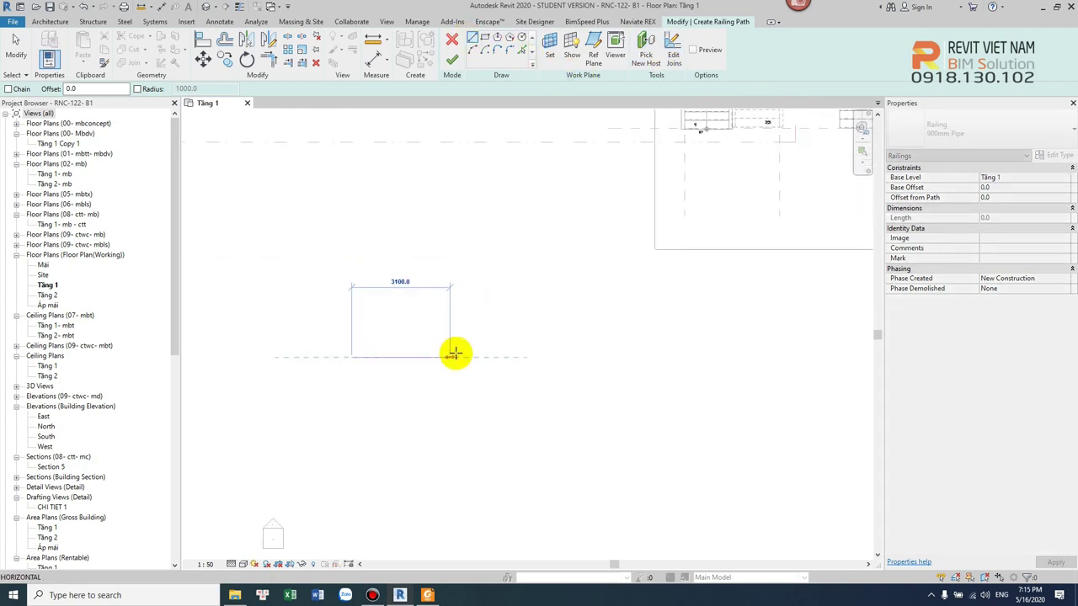
left_click(471, 355)
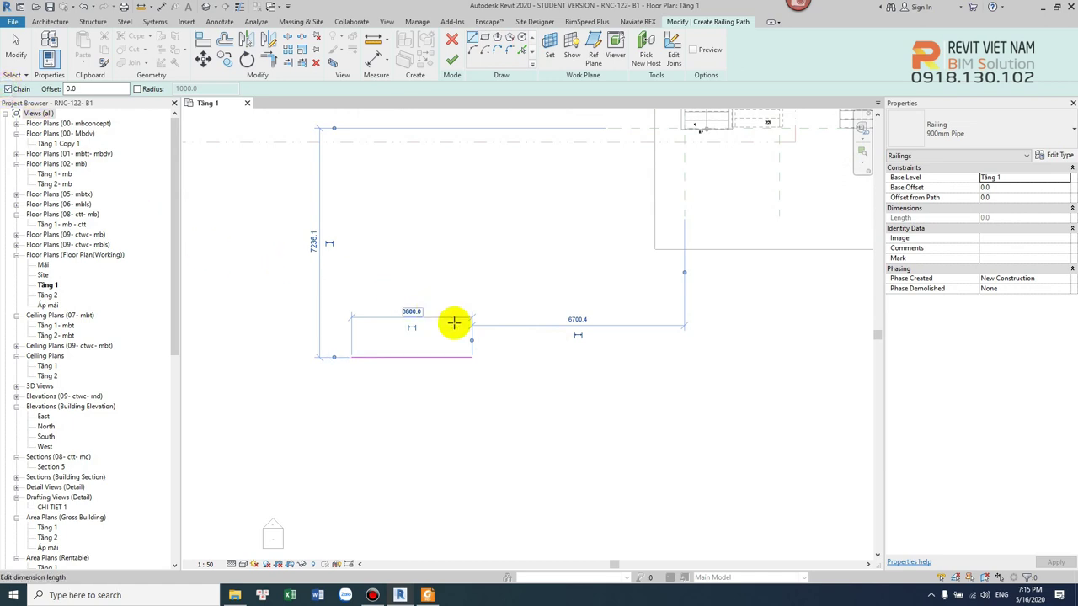
left_click(472, 303)
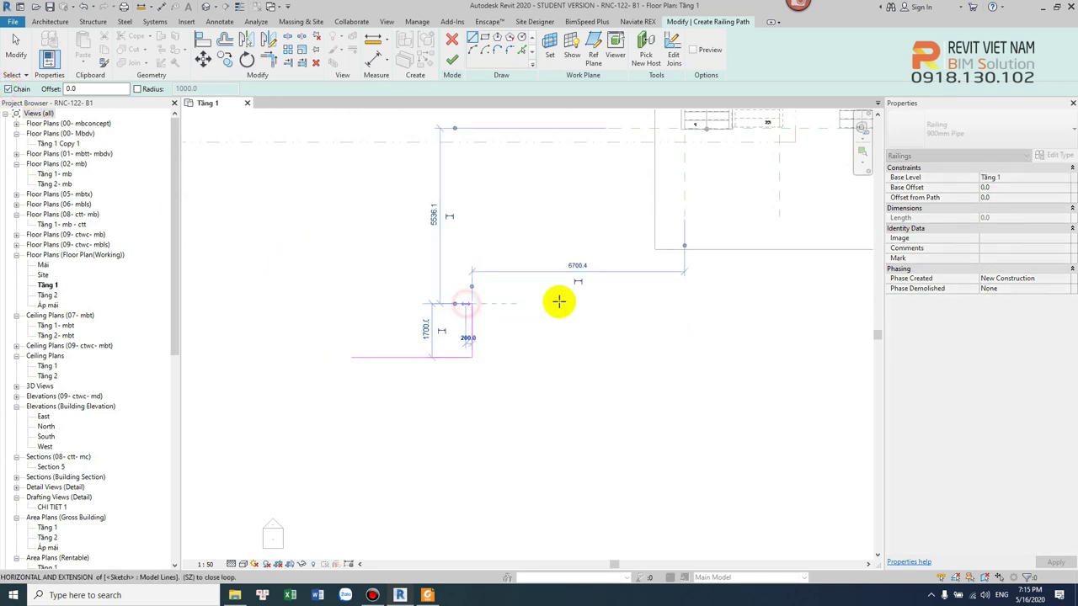
left_click(585, 303)
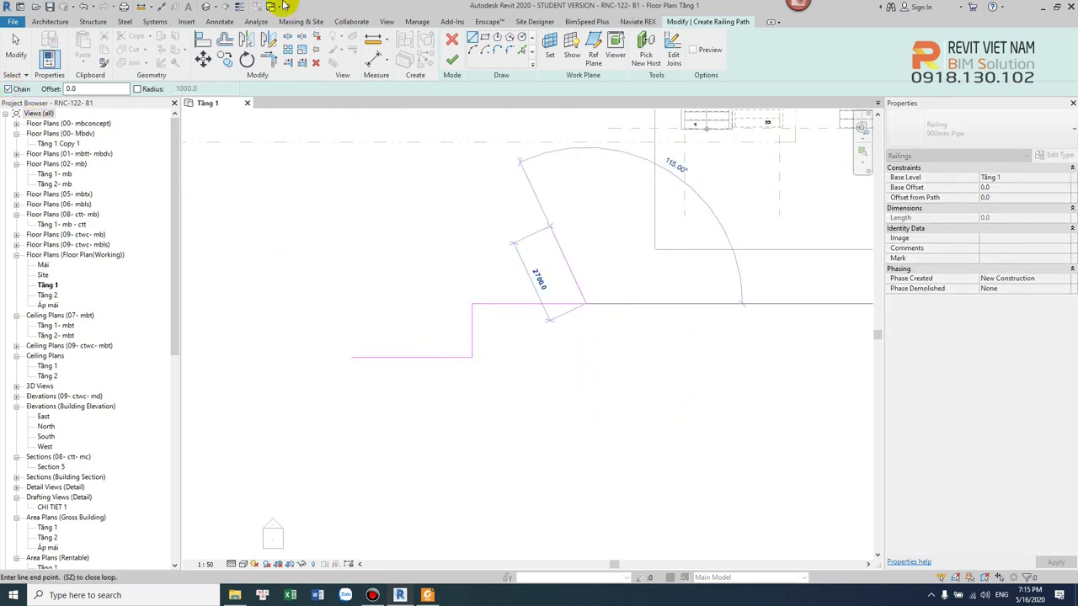
left_click(137, 89)
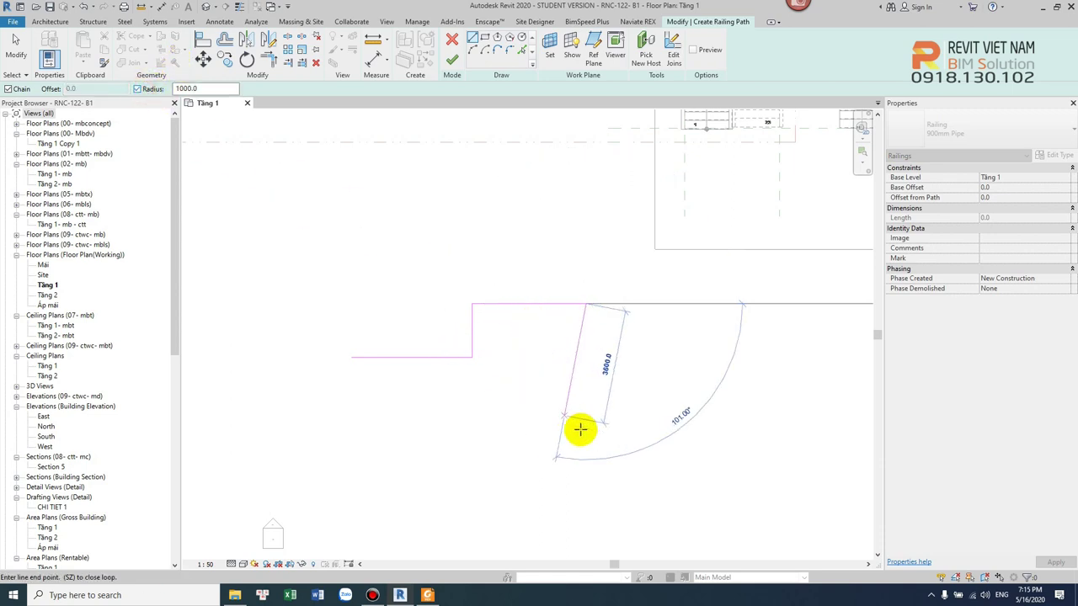
left_click(556, 436)
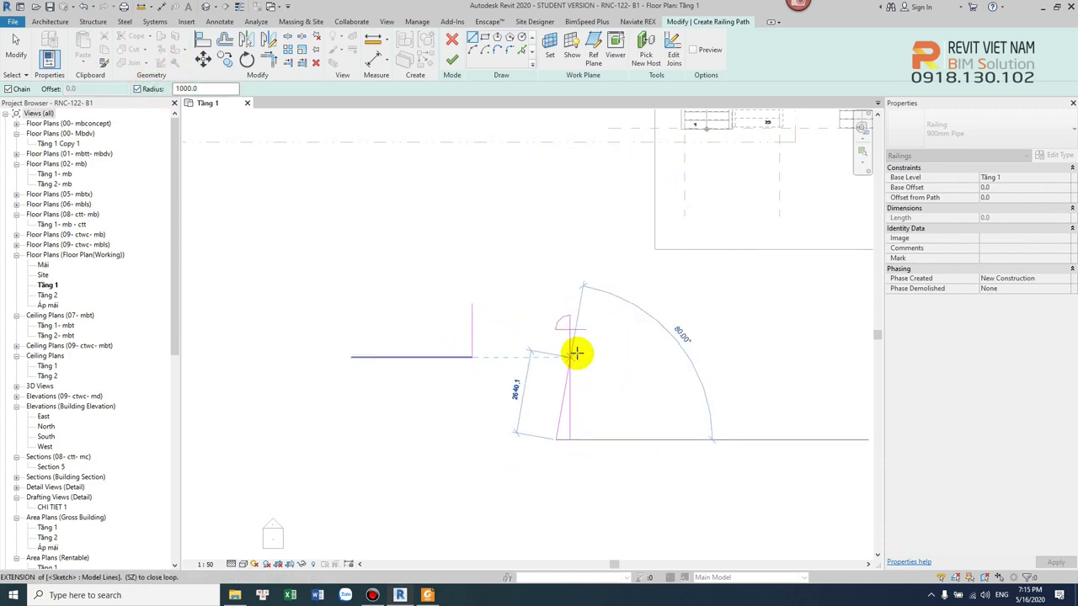
key("Escape")
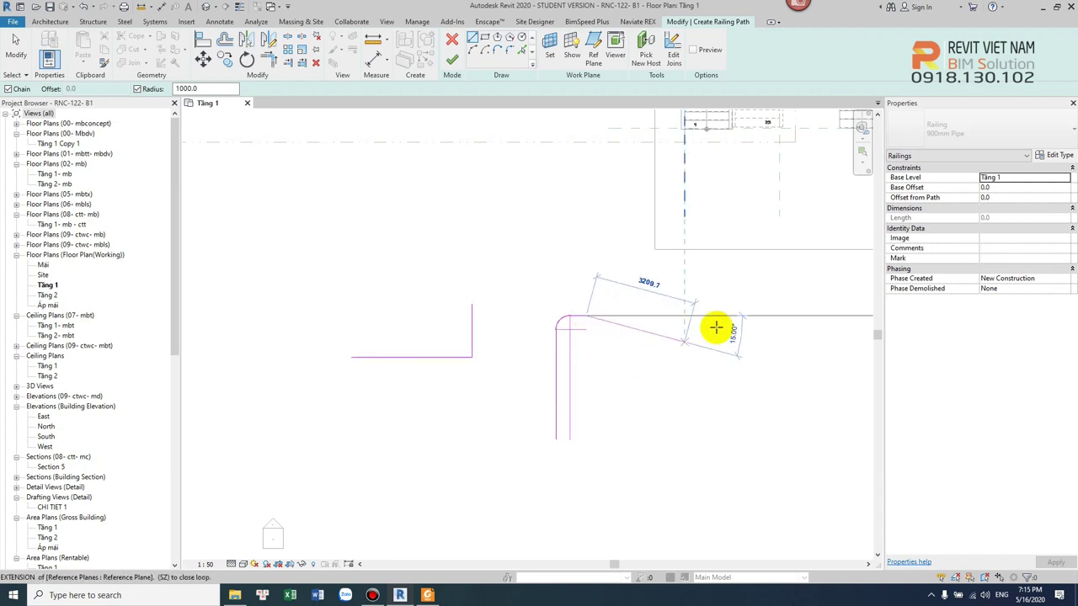
- Draw another horizontal segment and a vertical segment joined by a rounded corner
scroll(736, 315, "down", 2)
middle_click_drag(736, 315, 450, 318)
scroll(450, 318, "down", 1)
left_click(500, 366)
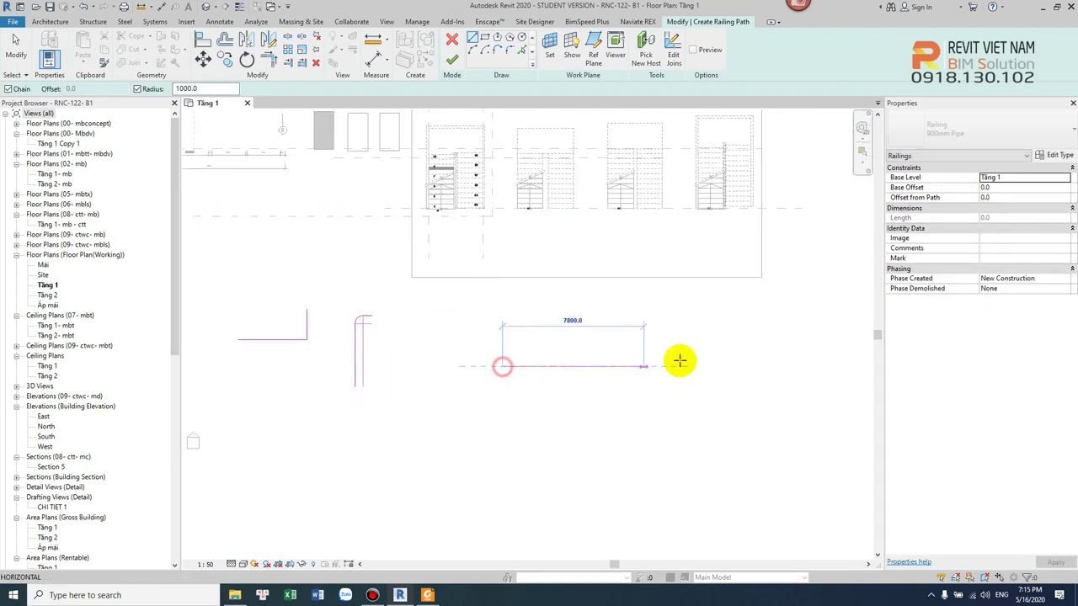
left_click(692, 365)
left_click(690, 507)
scroll(687, 454, "up", 2)
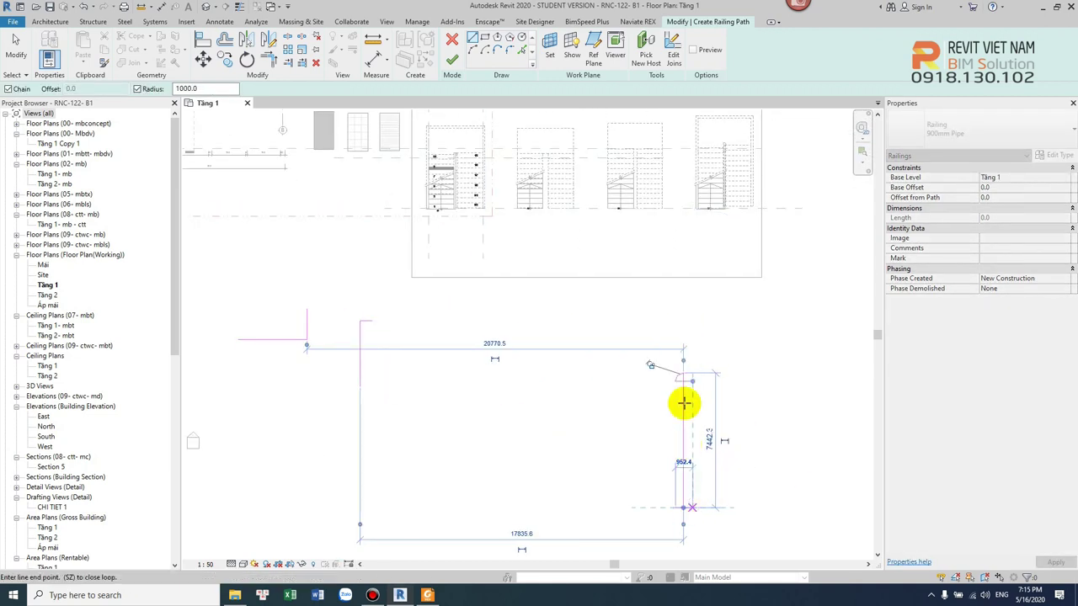
scroll(685, 412, "up", 2)
key("Escape")
key("Escape")
- Inspect the rounded corner arc's length dimension, then exit line drawing
scroll(601, 360, "down", 3)
scroll(597, 356, "up", 3)
left_click(556, 347)
left_click(583, 352)
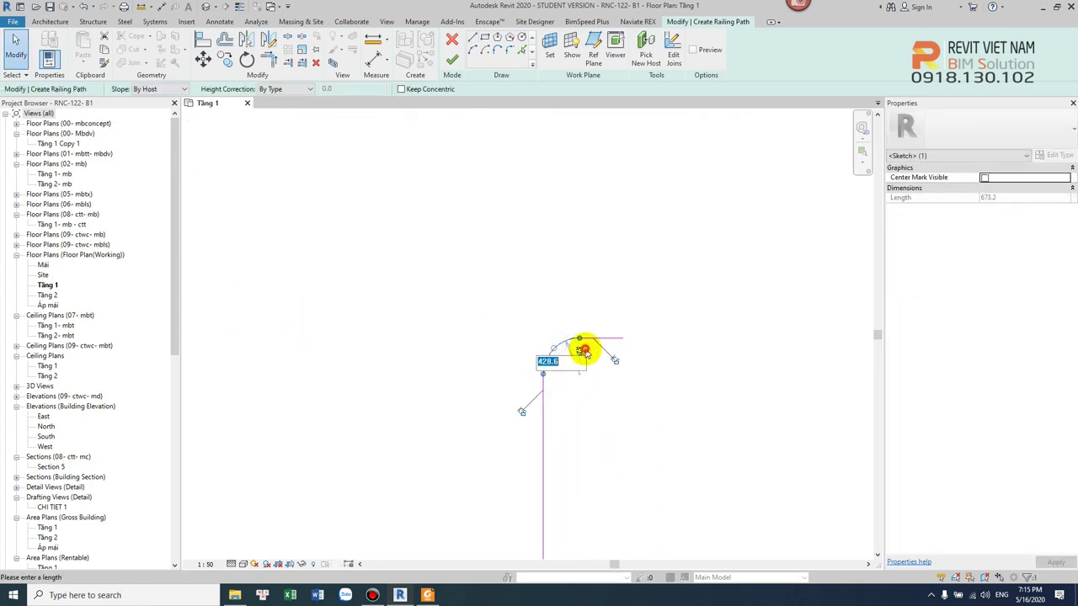
key("Escape")
scroll(586, 369, "down", 3)
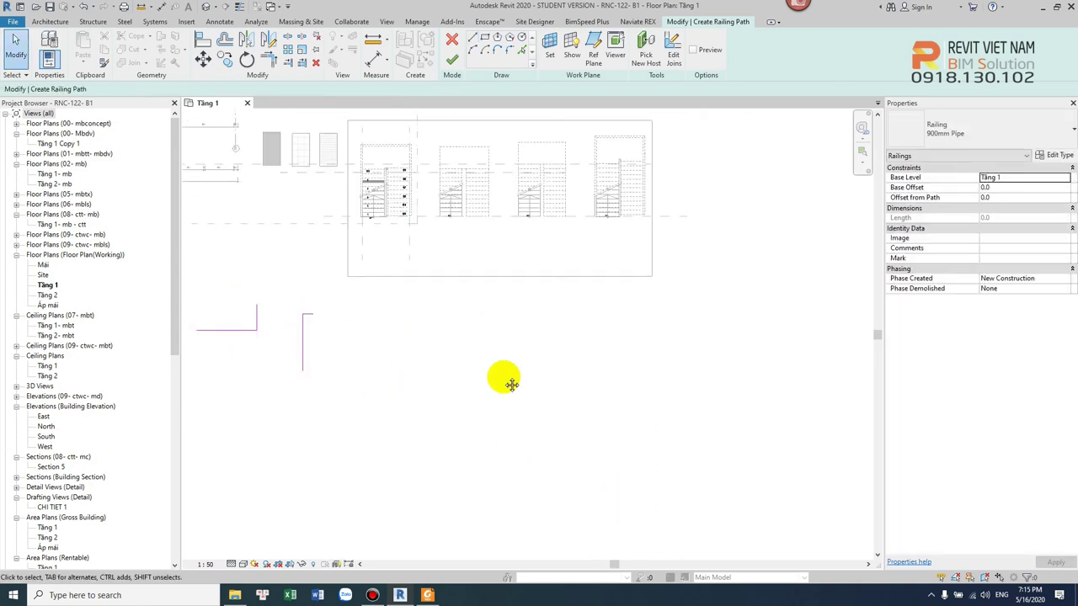
scroll(396, 323, "up", 2)
mouse_move(396, 322)
middle_mouse_down()
mouse_move(423, 305)
mouse_move(497, 479)
mouse_move(356, 335)
mouse_move(407, 311)
middle_mouse_up()
key("Escape")
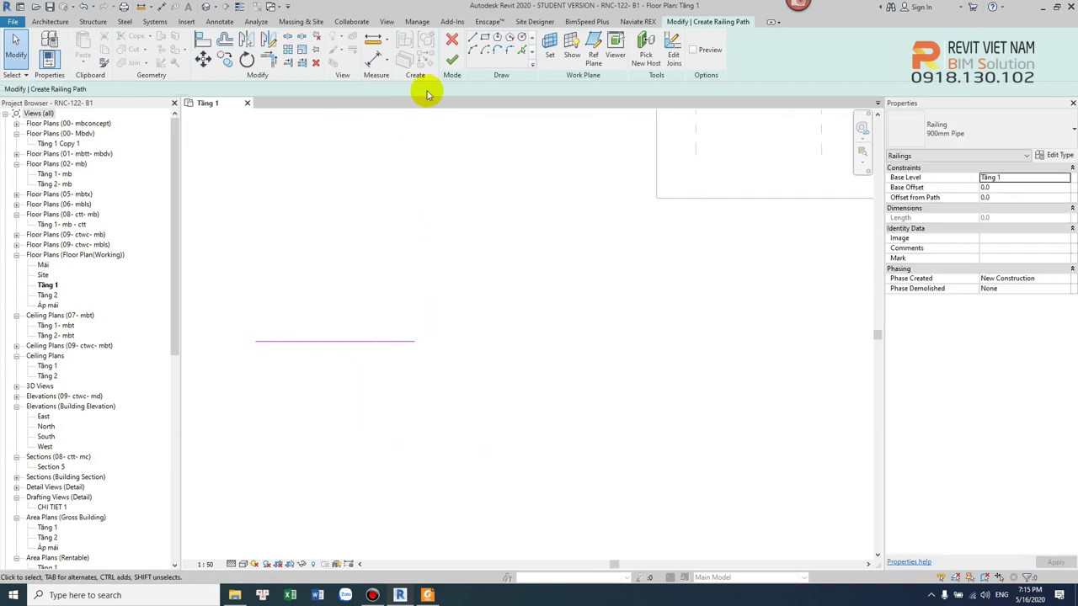
- Redraw the vertical and top horizontal segments as straight lines and finish the railing
left_click(473, 38)
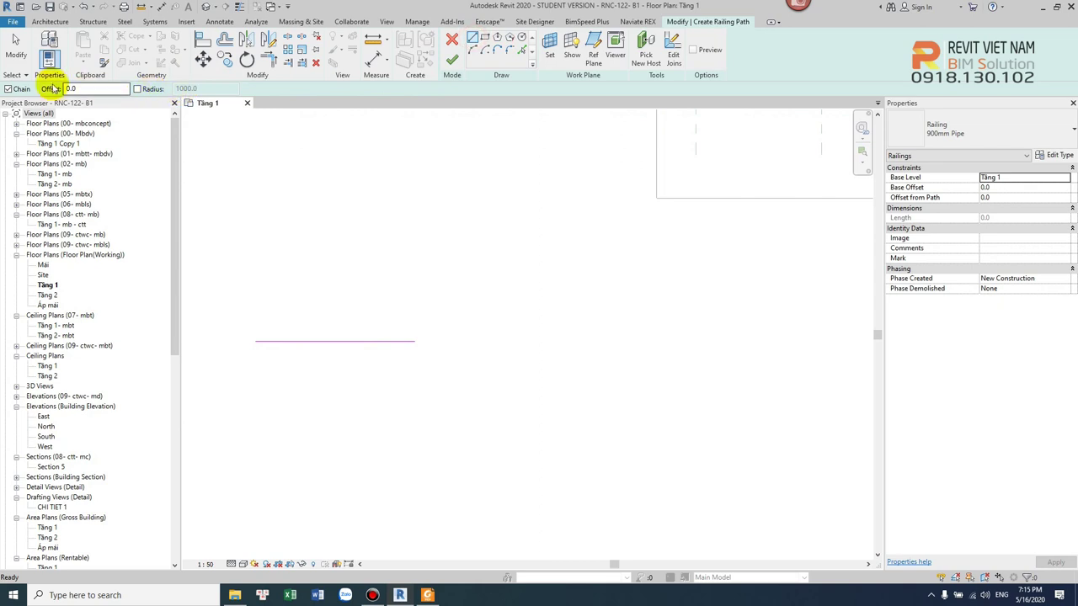
left_click(413, 342)
left_click(414, 252)
left_click(574, 251)
left_click(452, 59)
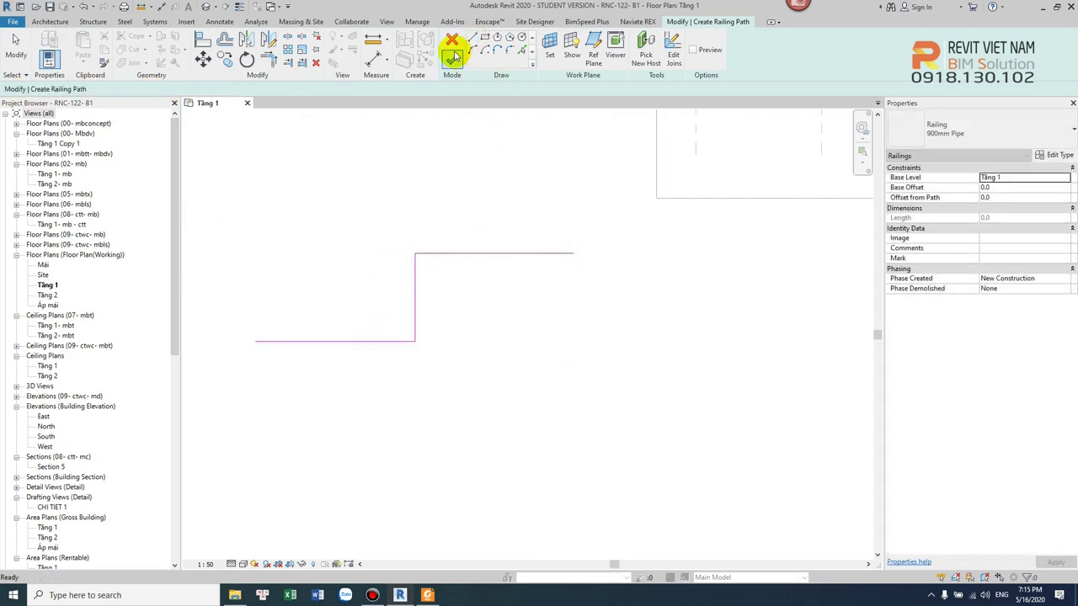
- In the default 3D view, switch the new railing to 900mm Rectangular
left_click(209, 7)
mouse_move(454, 415)
middle_mouse_down("shift")
mouse_move(702, 445)
mouse_move(366, 472)
mouse_move(596, 433)
middle_mouse_up("shift")
scroll(476, 442, "up", 3)
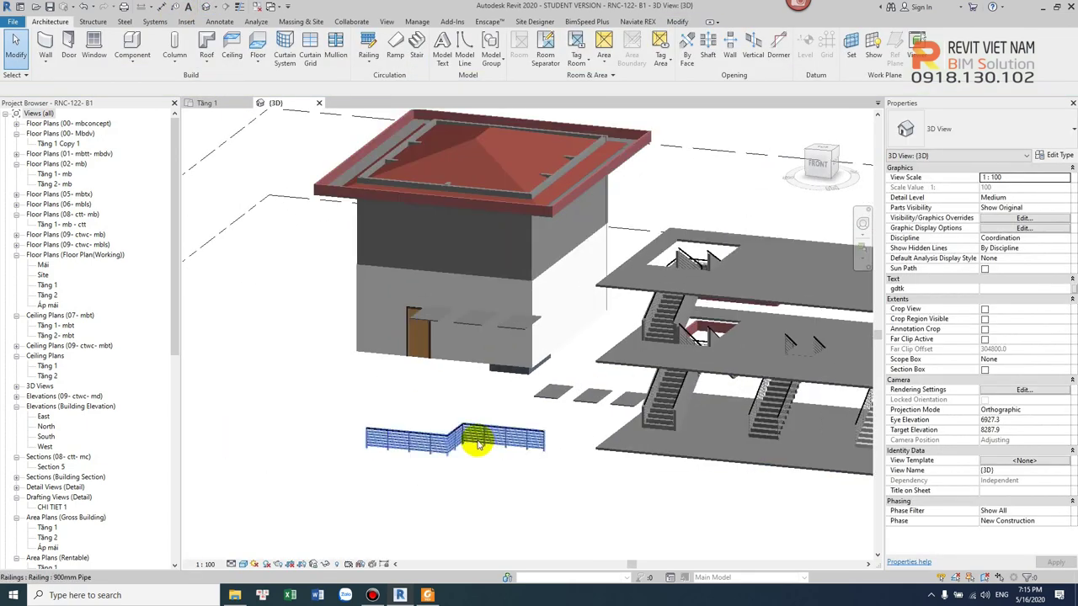
scroll(476, 442, "up", 5)
left_click(375, 354)
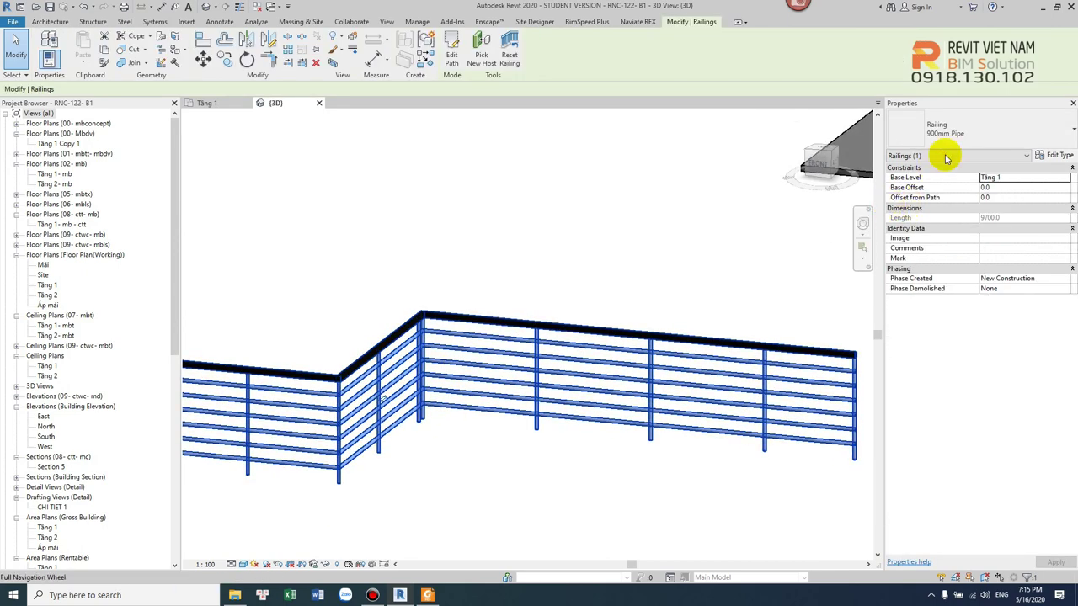
left_click(952, 130)
left_click(958, 192)
left_click(587, 271)
- Try the Glass Panel - Bottom Fill type on the railing
left_click(527, 322)
left_click(951, 131)
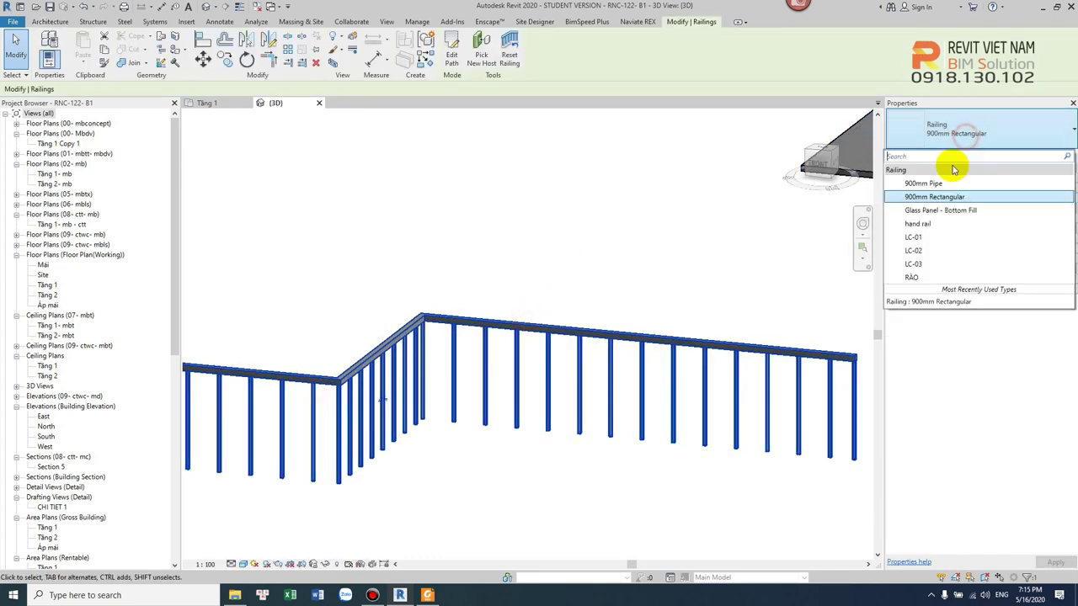
left_click(941, 210)
left_click(567, 257)
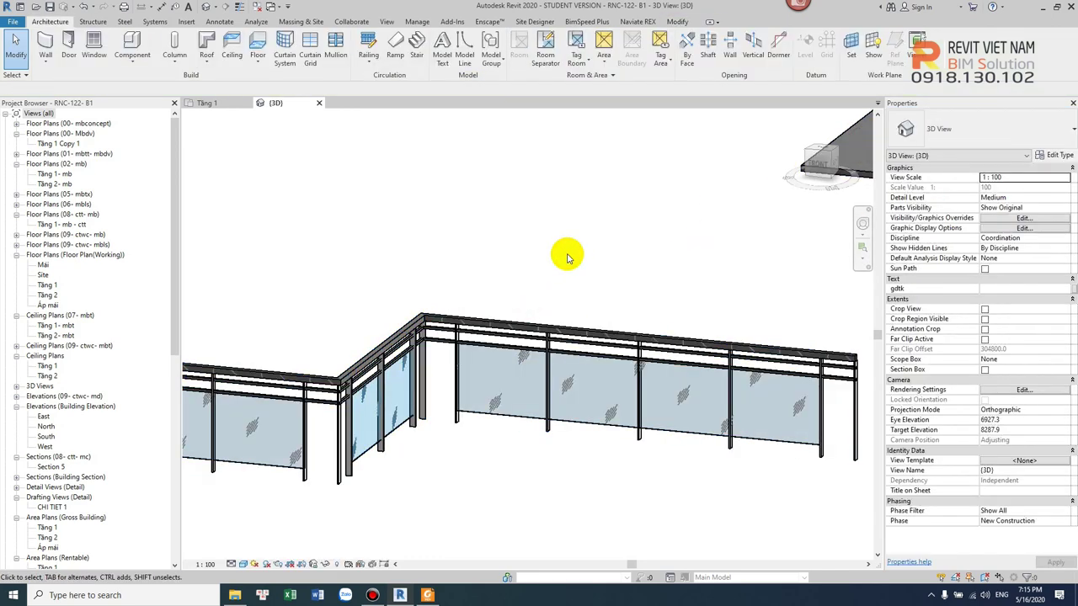
- Revert the railing to 900mm Pipe and return to the Tầng 1 floor plan
left_click(589, 320)
left_click(960, 128)
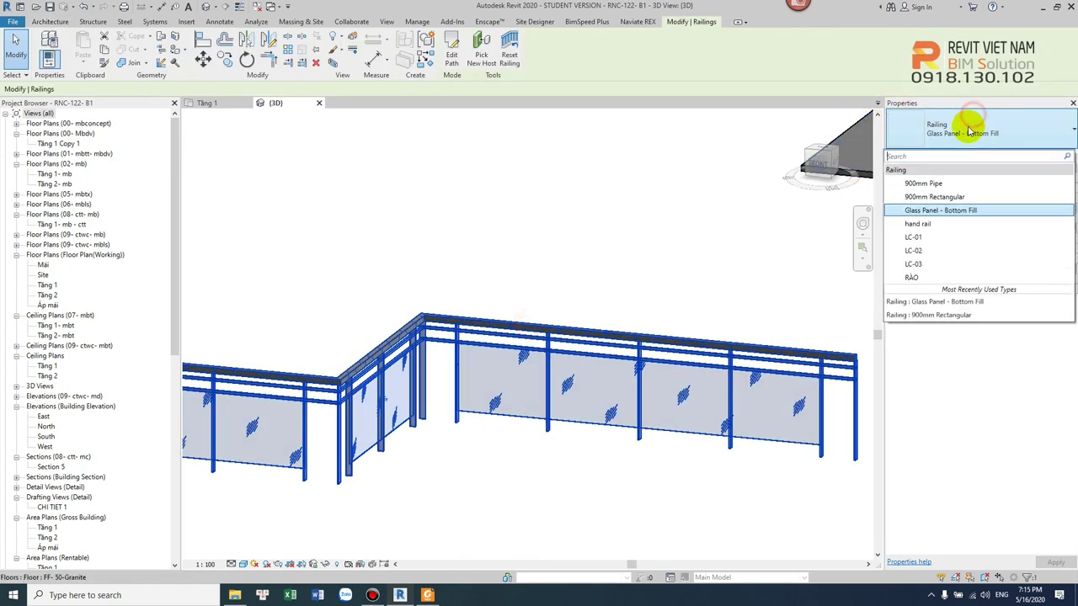
left_click(926, 184)
left_click(648, 238)
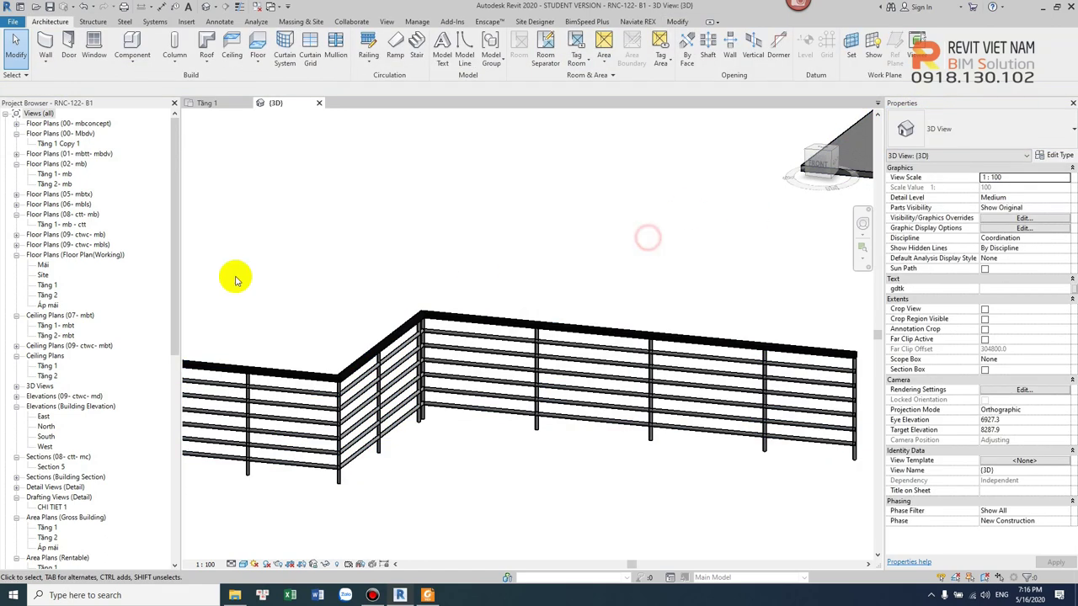
double_click(47, 286)
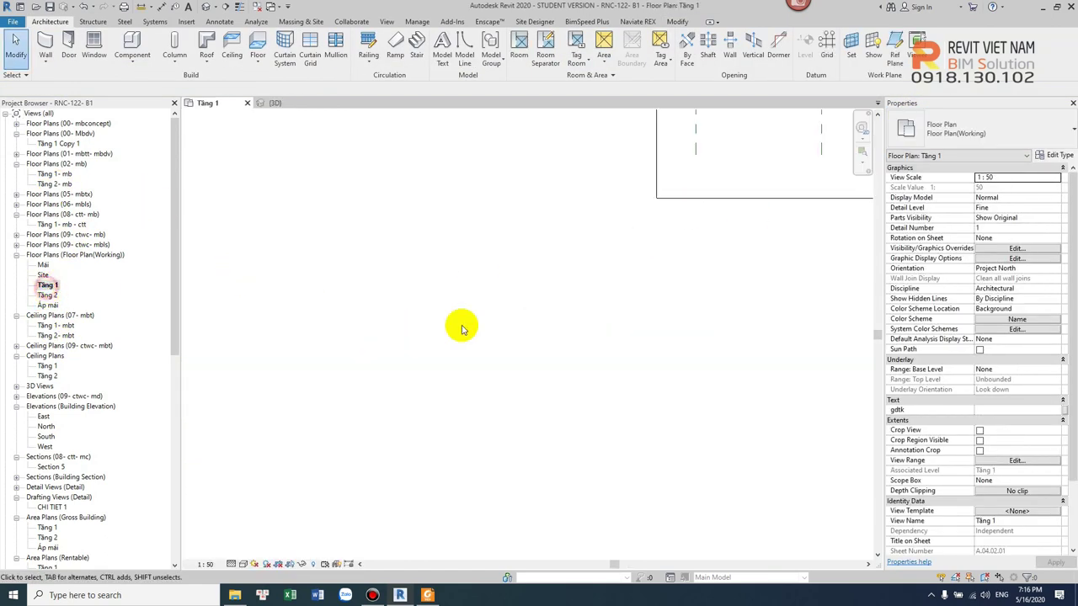
- Draw a wall below the stairs on Tầng 1 using the WA command
scroll(404, 225, "up", 2)
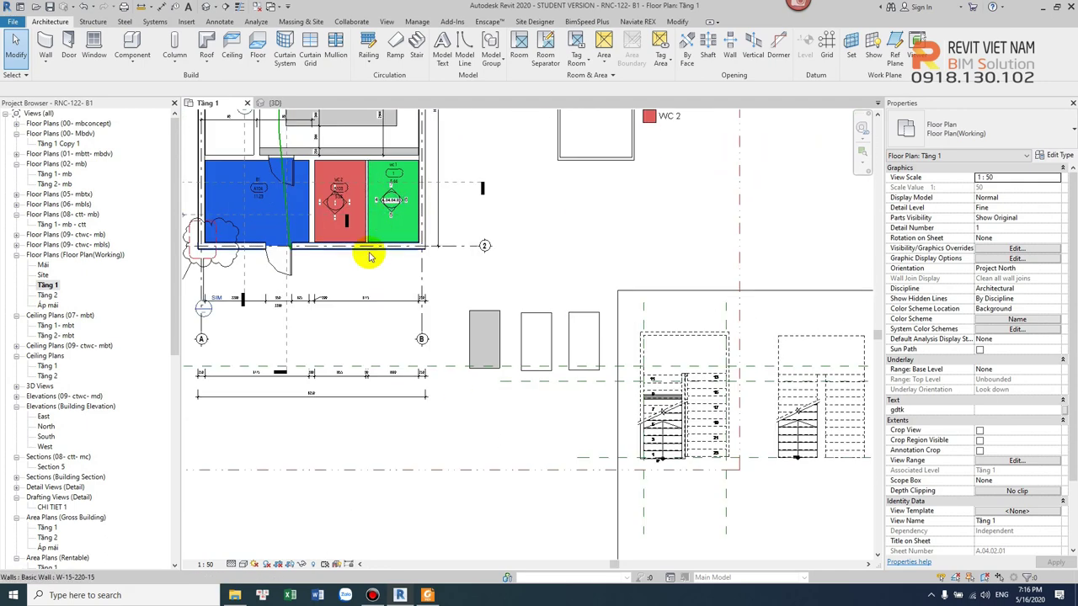
left_click(366, 246)
scroll(457, 339, "down", 2)
key("w")
key("a")
left_click(458, 365)
left_click(462, 365)
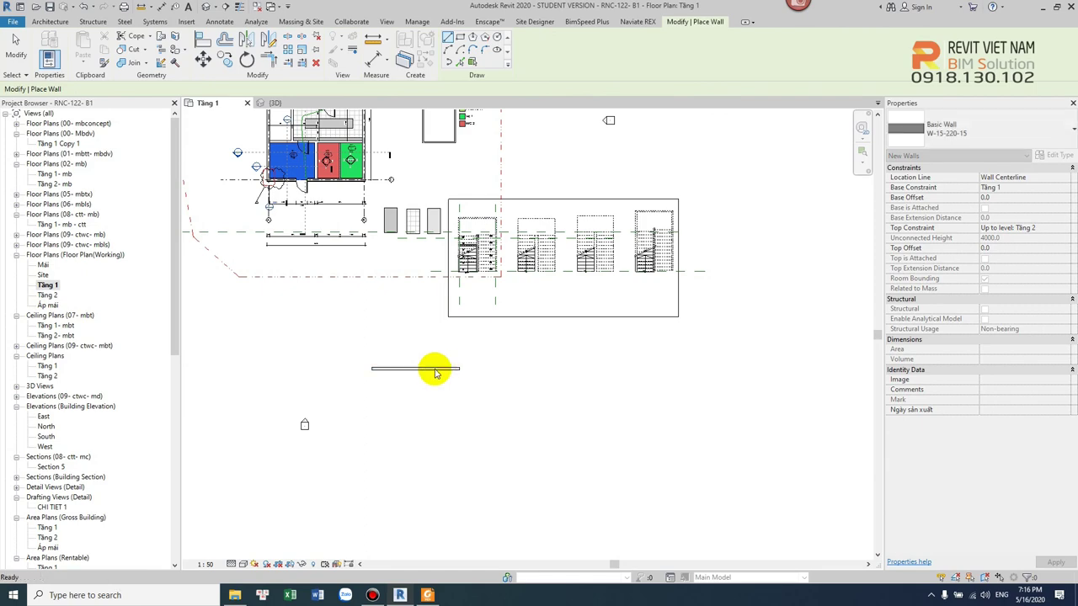
key("Escape")
key("Escape")
- Sketch a 6500.0-long 900mm Rectangular railing path along the wall and finish it
scroll(432, 366, "up", 3)
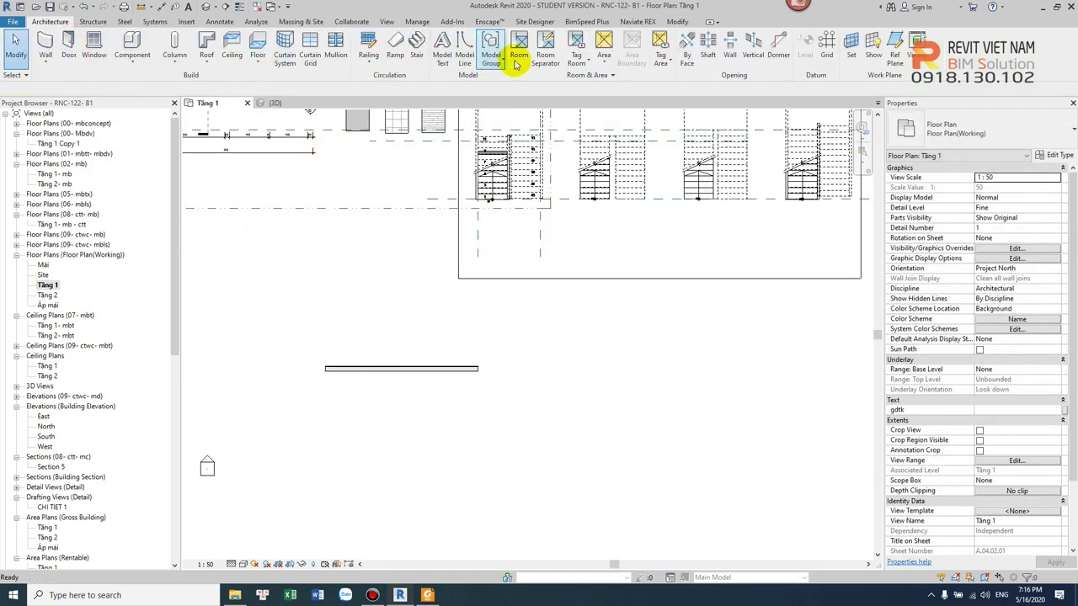
left_click(369, 64)
left_click(369, 64)
left_click(368, 64)
left_click(383, 76)
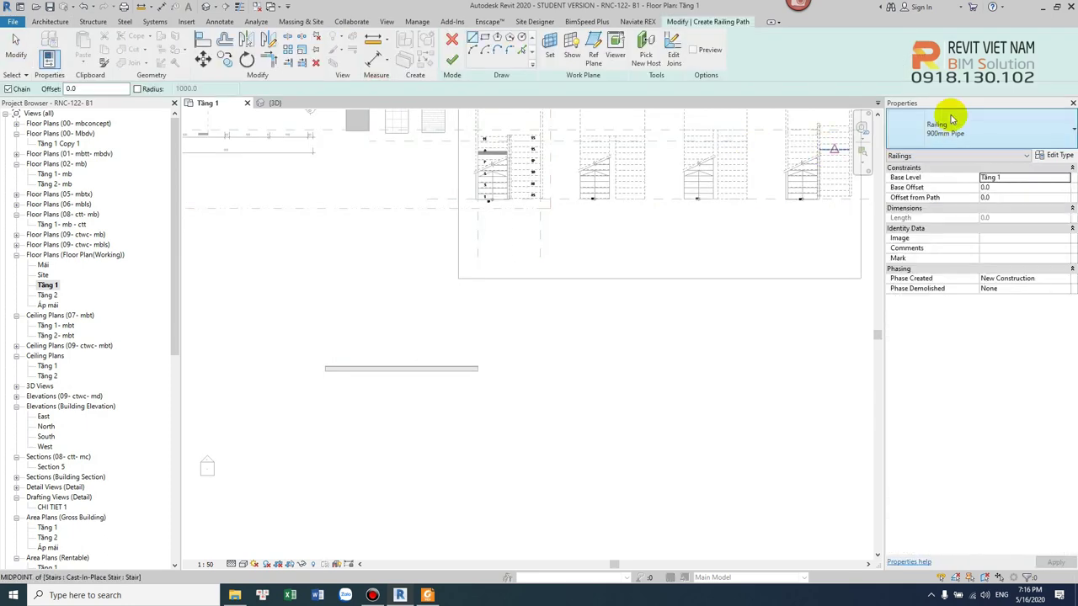
left_click(951, 118)
left_click(949, 200)
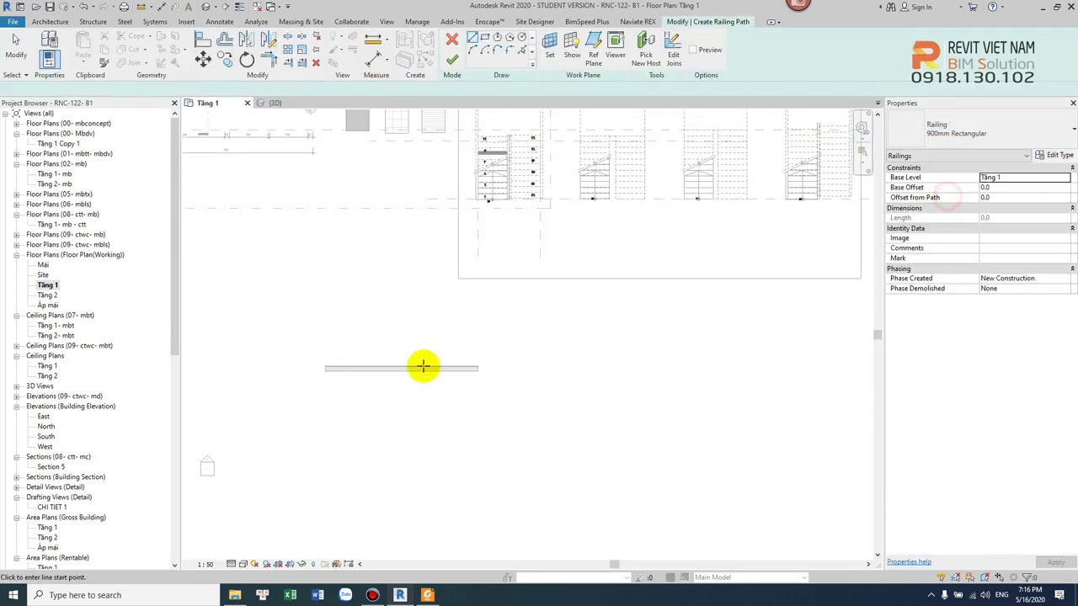
scroll(324, 364, "up", 3)
left_click(324, 364)
left_click(633, 362)
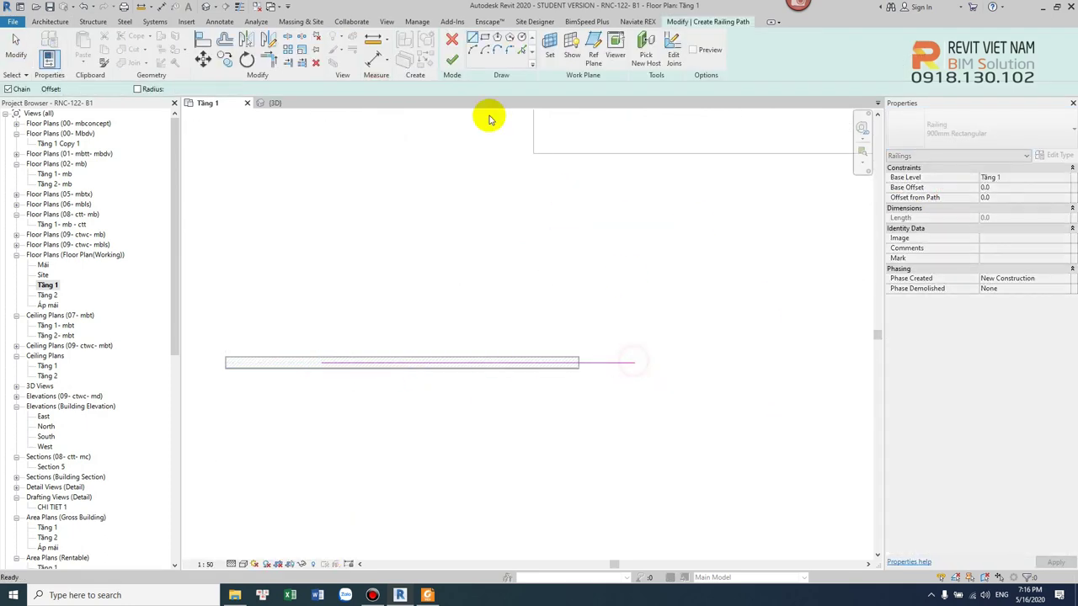
left_click(452, 59)
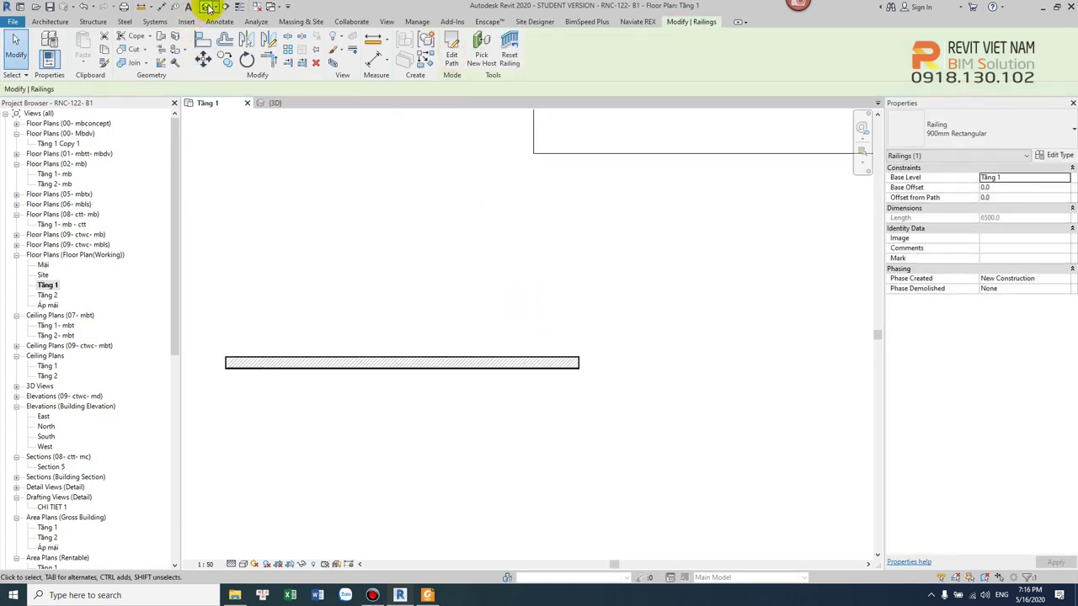
- In the default 3D view, delete the earlier 900mm Pipe railing
left_click(208, 7)
scroll(657, 386, "up", 2)
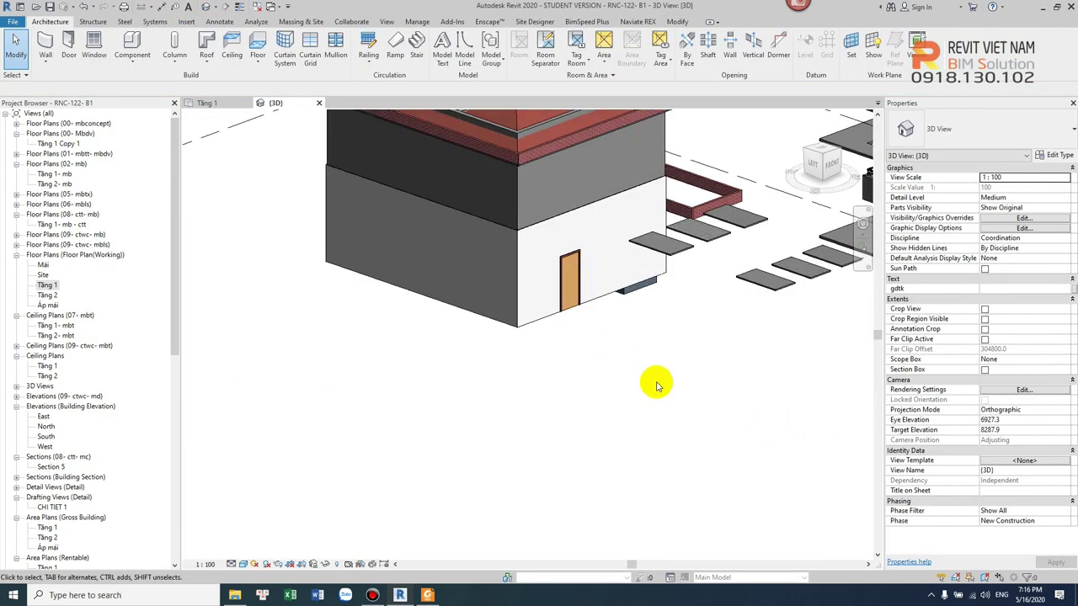
middle_click_drag(656, 385, 548, 312, "shift")
left_click(450, 360)
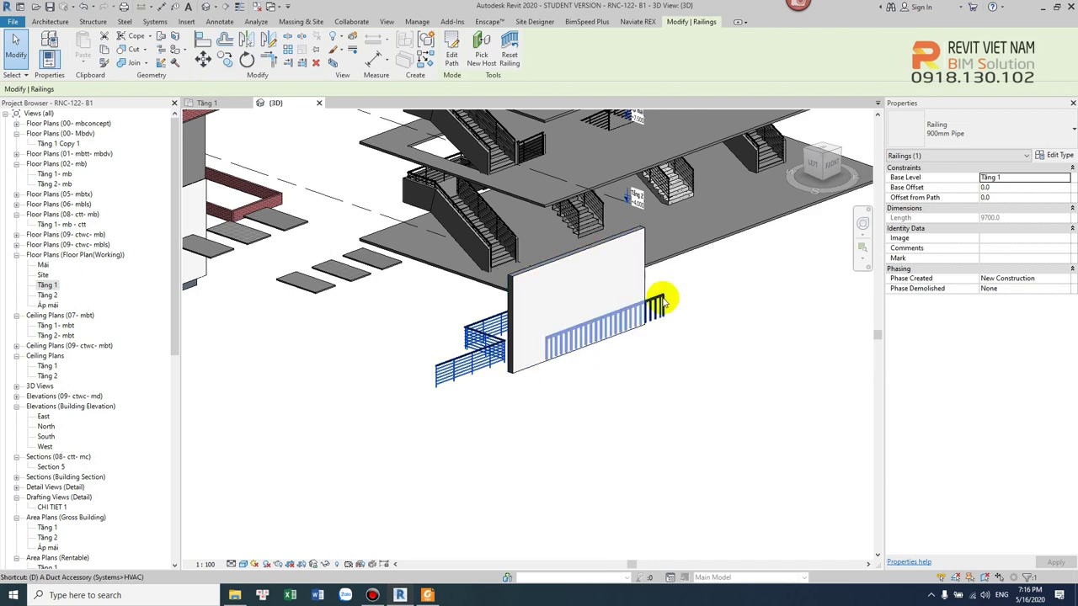
scroll(661, 303, "up", 2)
left_click(654, 303)
key("Delete")
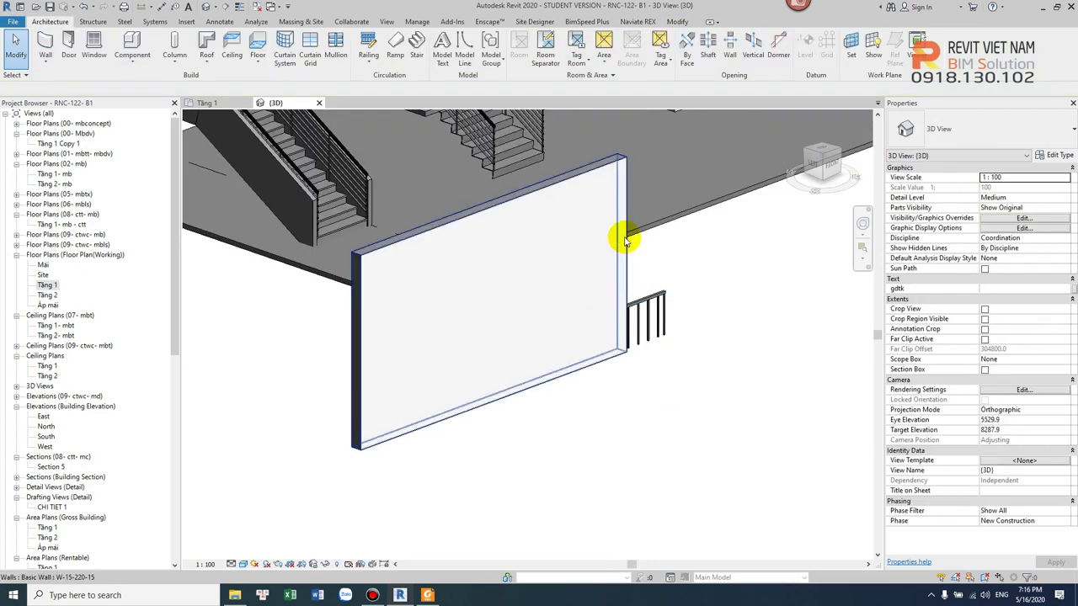
- Select the wall and open its profile for editing with the Line tool
left_click(623, 238)
mouse_move(646, 259)
middle_mouse_down("shift")
mouse_move(649, 241)
mouse_move(617, 218)
middle_mouse_up("shift")
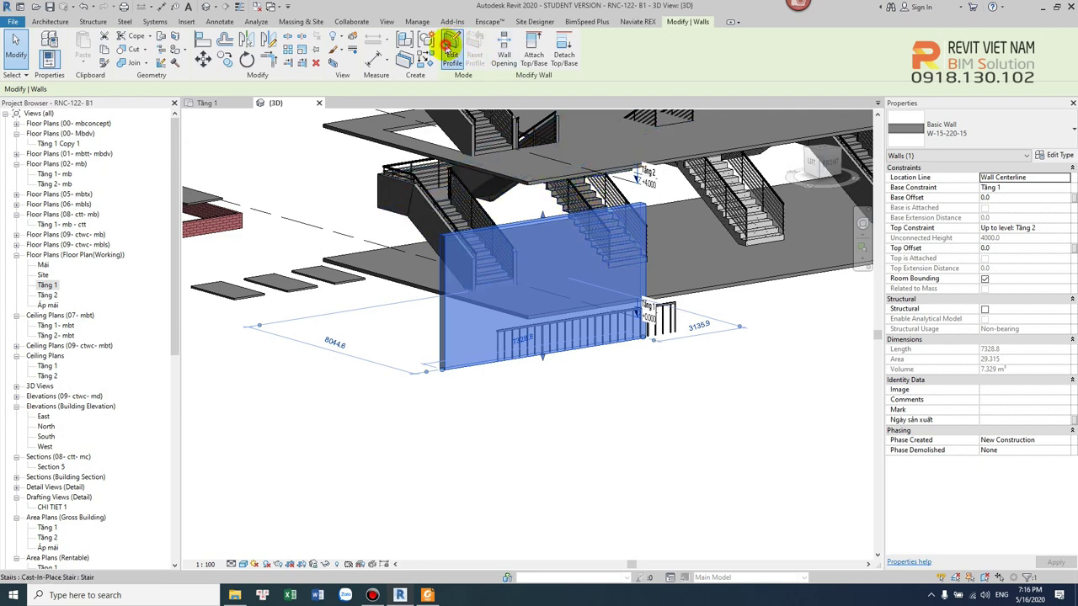
left_click(452, 48)
left_click(472, 38)
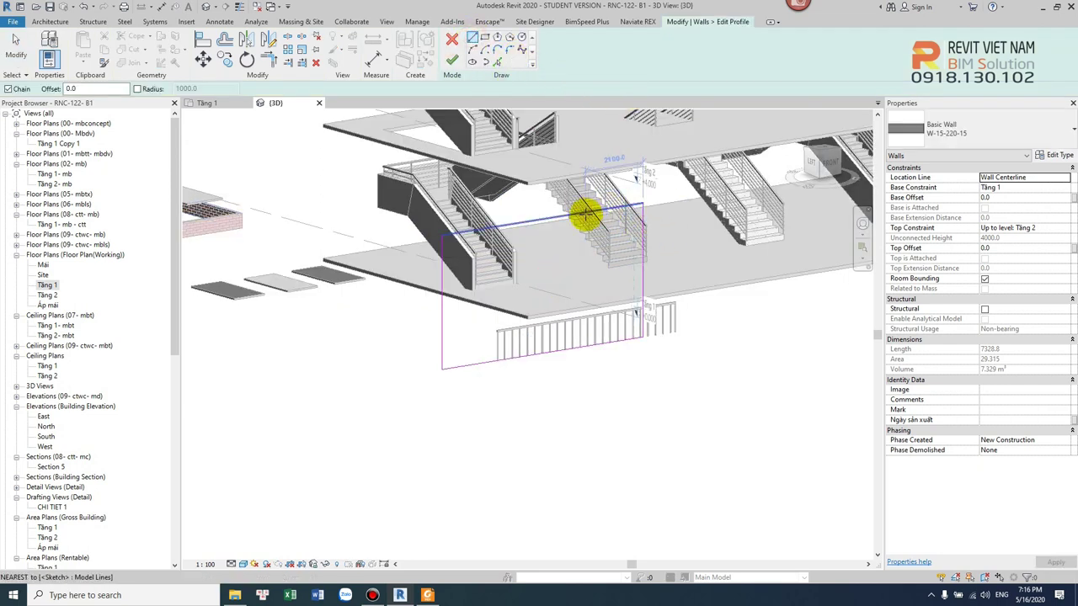
left_click(642, 202)
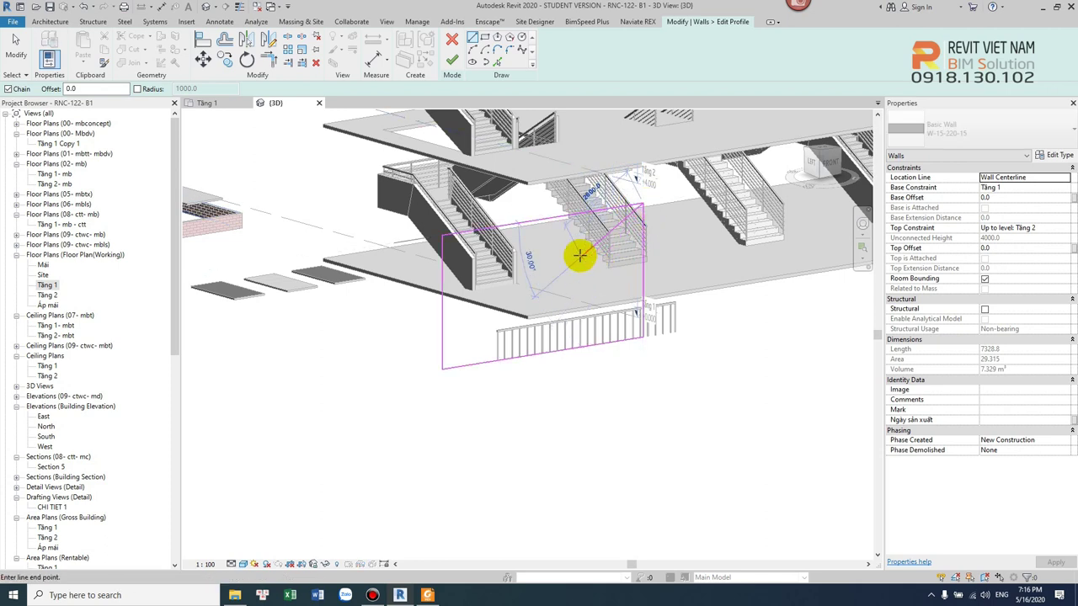
key("Escape")
key("Escape")
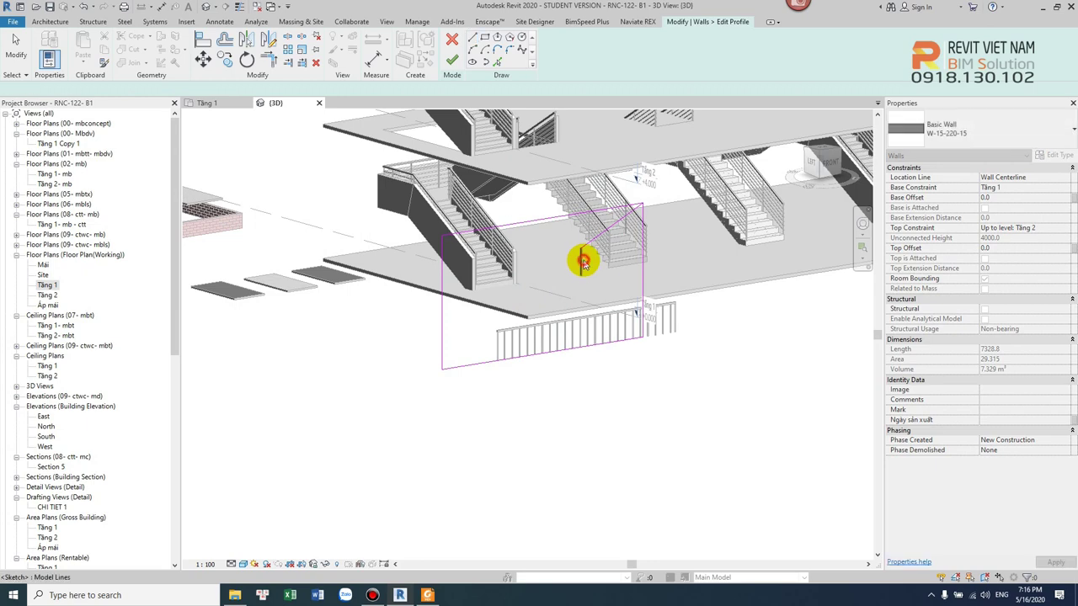
- Draw a sloped line down to the outline's left edge and finish the wall profile
left_click(582, 262)
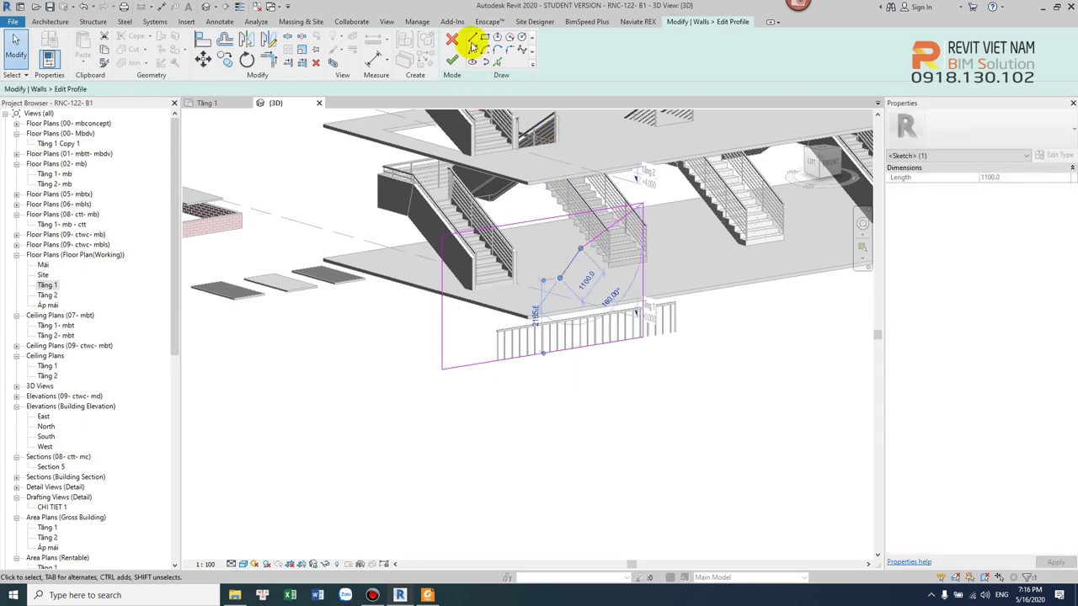
left_click(473, 38)
left_click(560, 278)
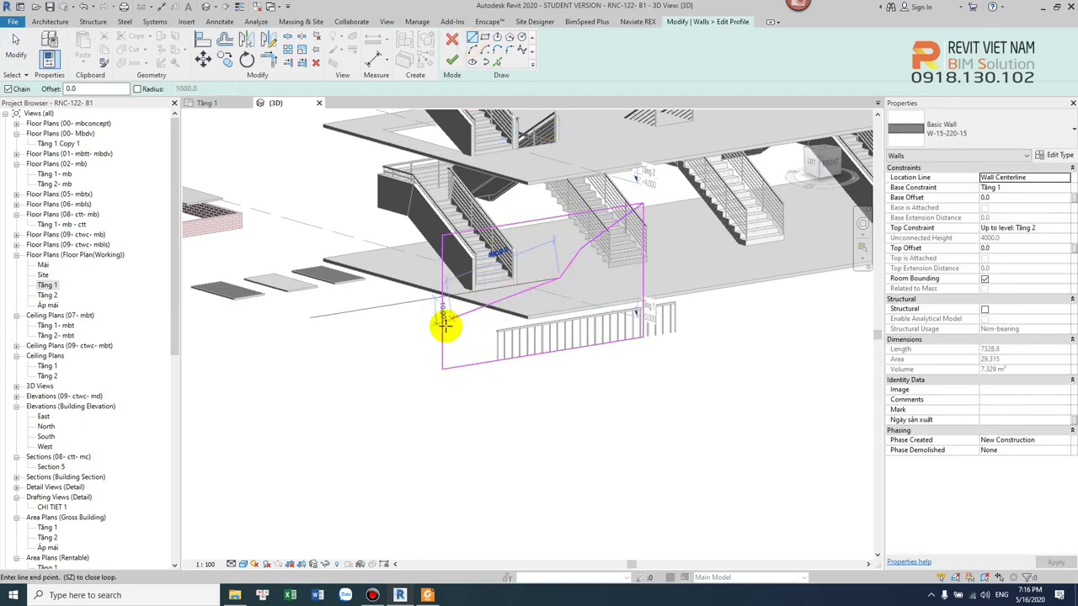
left_click(444, 327)
key("Escape")
key("Escape")
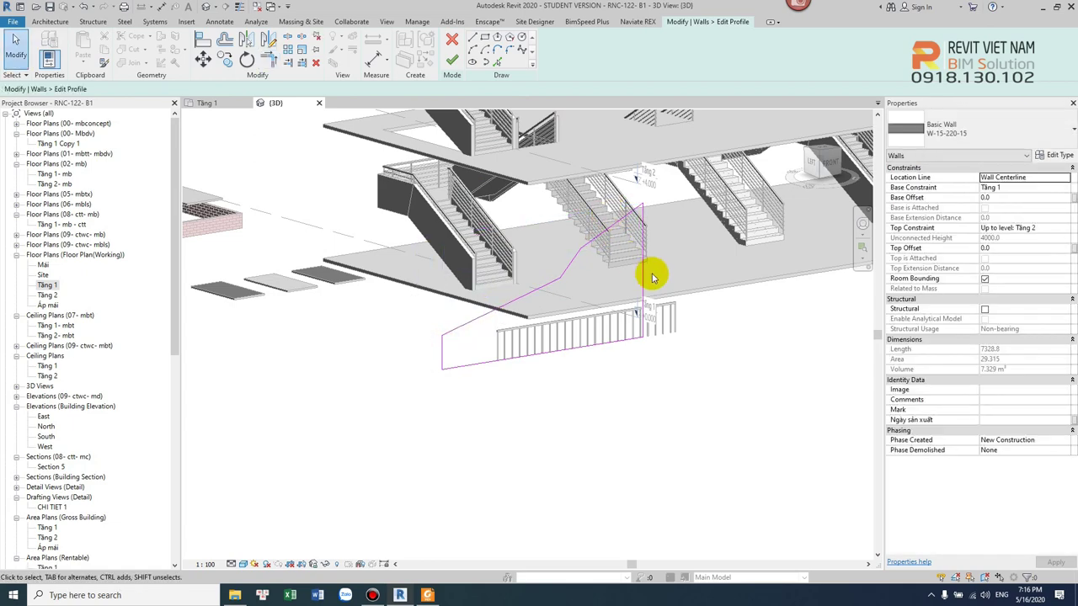
left_click(453, 62)
scroll(631, 303, "up", 5)
left_click(677, 413)
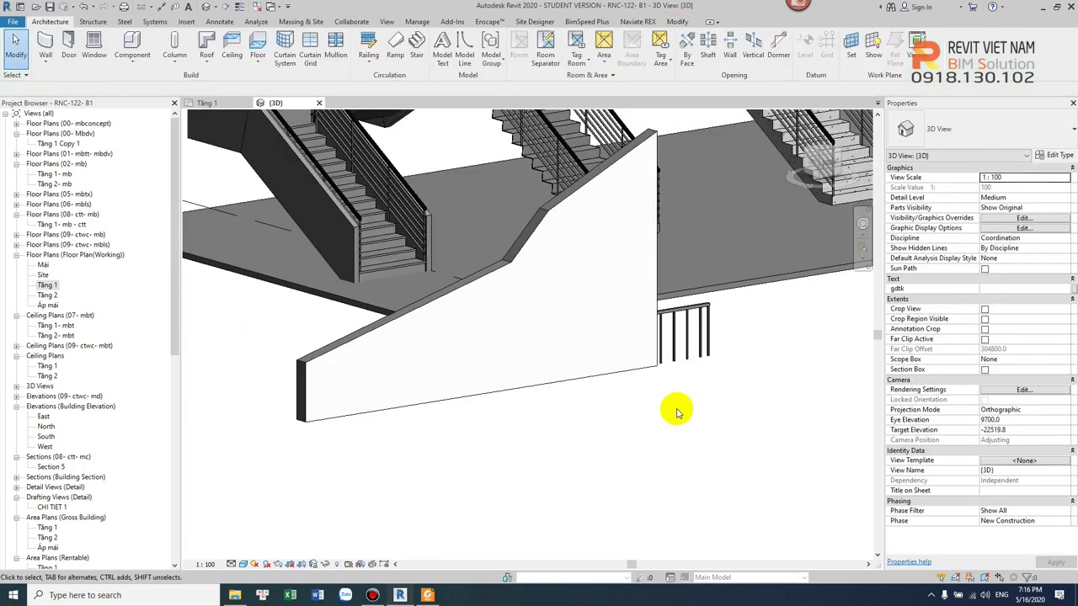
- Host the 900mm Rectangular railing on the sloped wall top and open its path sketch
left_click(695, 324)
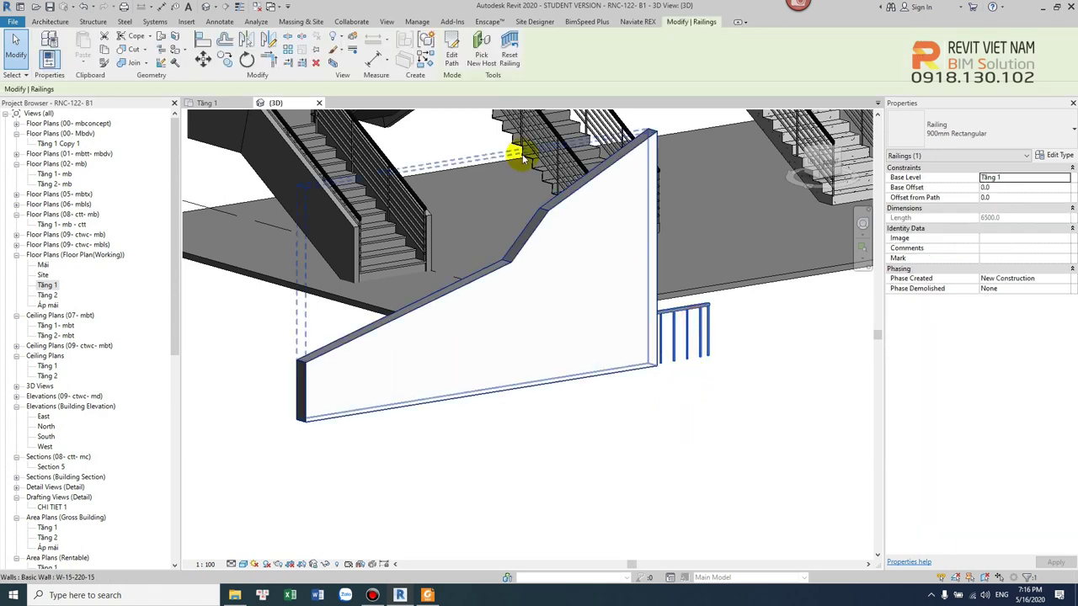
left_click(480, 50)
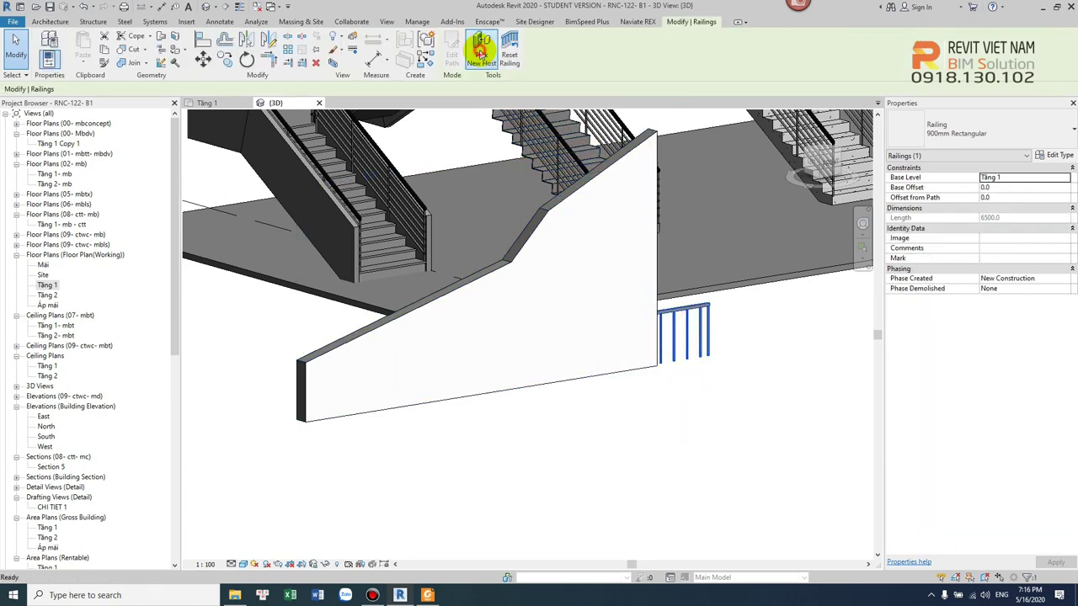
left_click(652, 258)
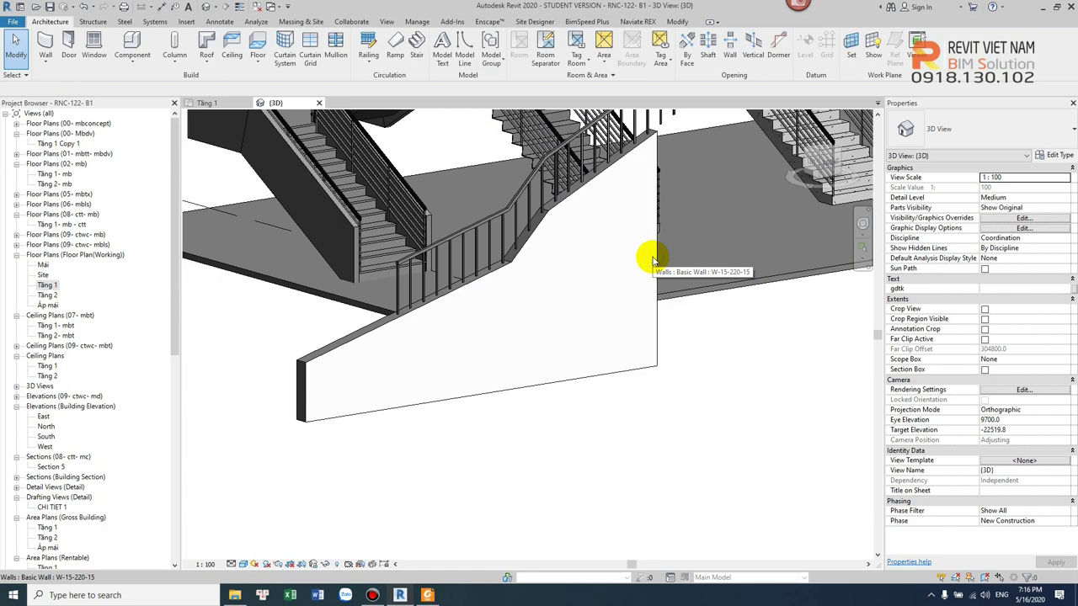
scroll(601, 308, "down", 2)
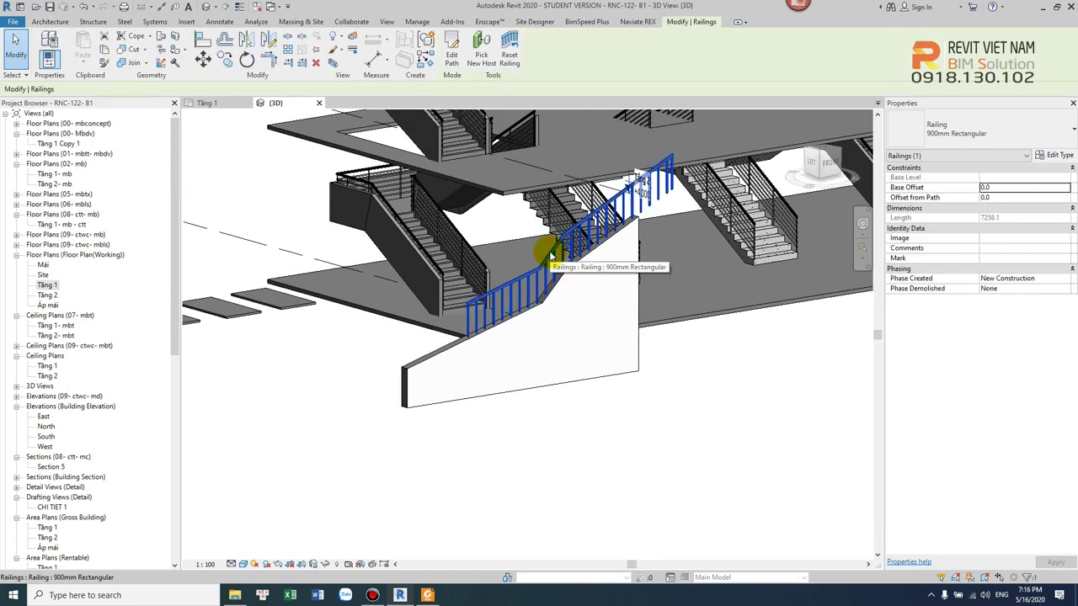
double_click(549, 255)
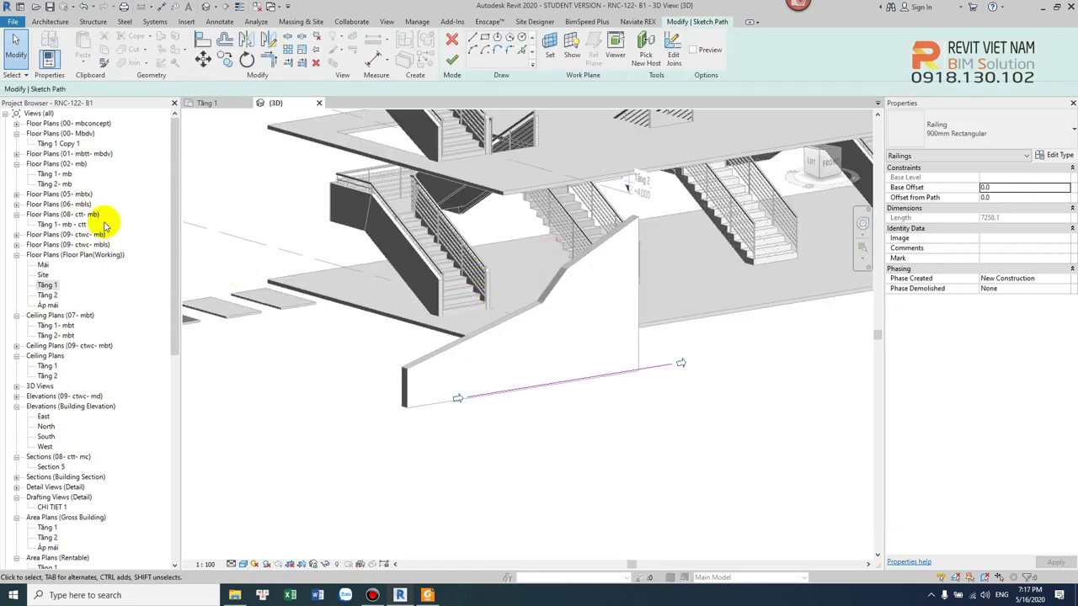
- In the Tầng 1 plan, extend the railing path's ends to both wall ends and finish the edit
double_click(46, 285)
left_click(385, 366)
left_click(318, 362)
left_click_drag(323, 364, 225, 362)
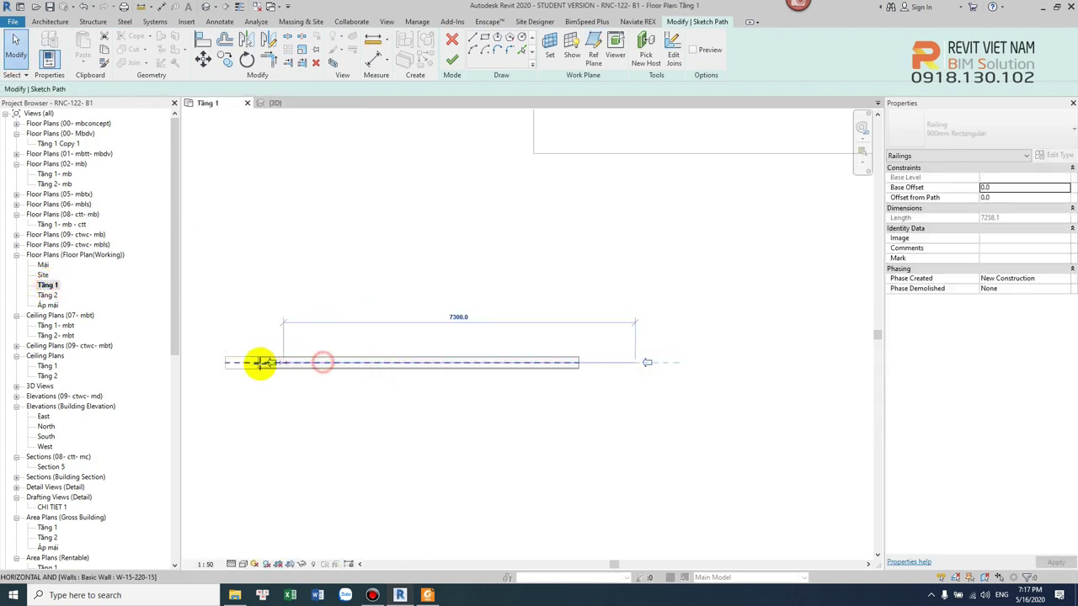
left_click_drag(638, 363, 578, 362)
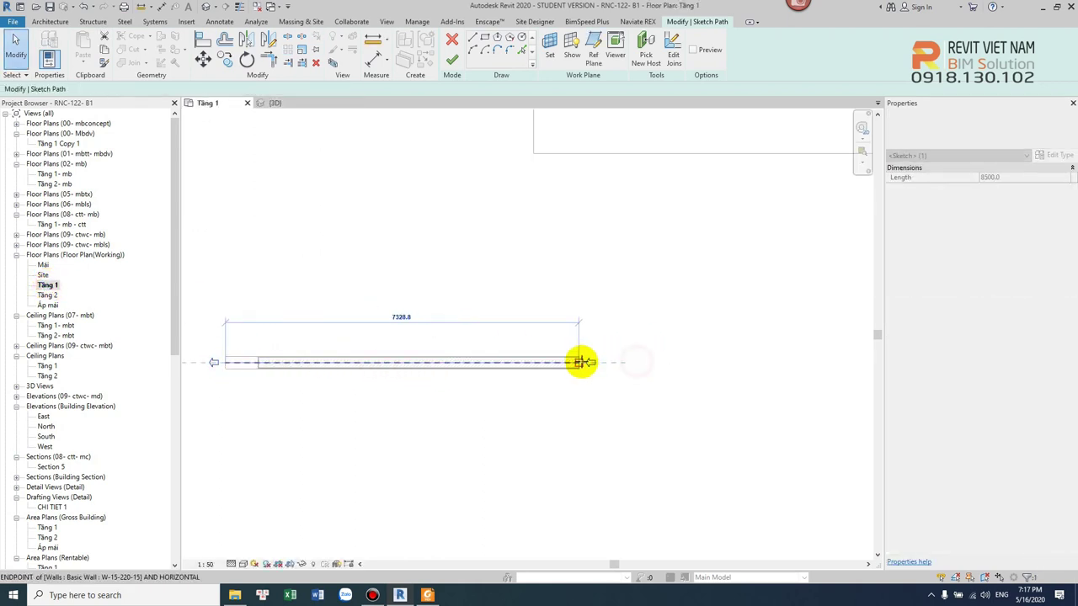
key("Escape")
left_click(452, 64)
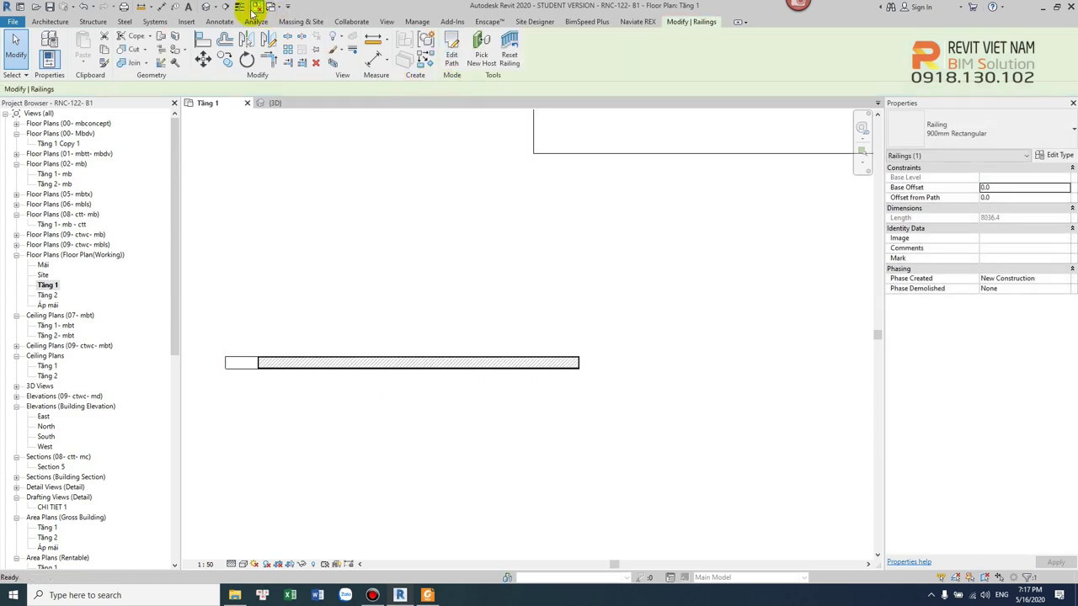
- Check the lengthened wall railing in 3D, then reopen its path and finish it again
left_click(207, 8)
scroll(621, 298, "up", 3)
mouse_move(594, 205)
middle_mouse_down("shift")
mouse_move(638, 341)
mouse_move(725, 356)
mouse_move(572, 357)
mouse_move(610, 330)
middle_mouse_up("shift")
key("Escape")
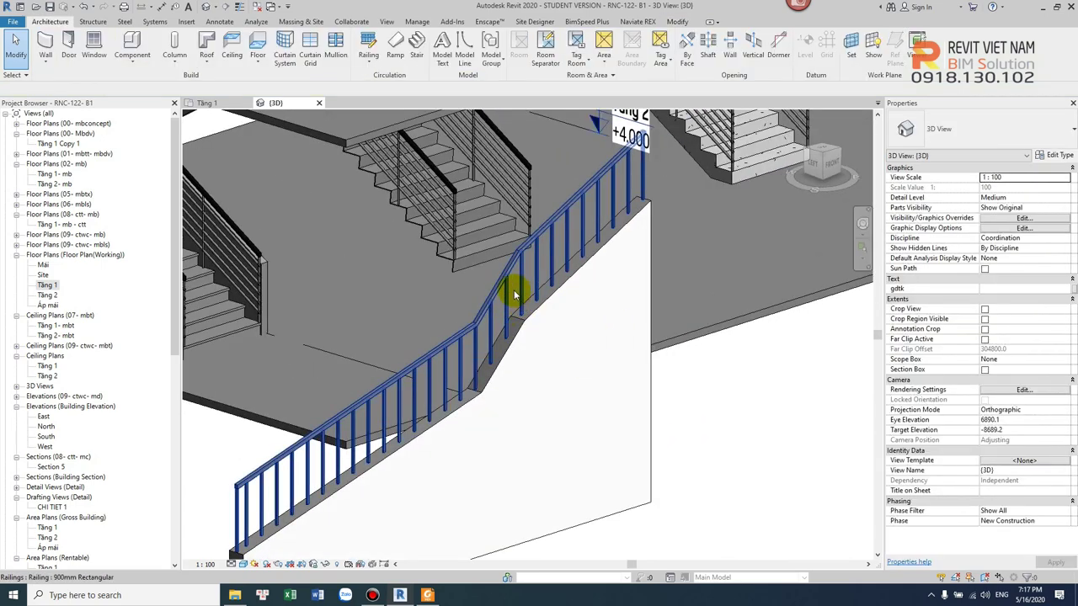
left_click(514, 295)
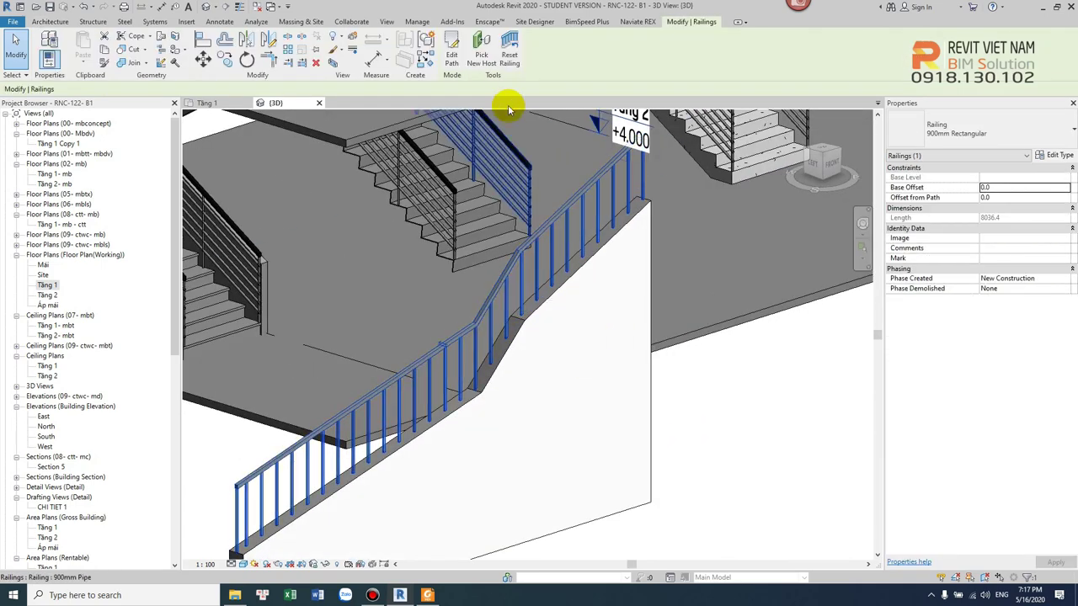
double_click(570, 249)
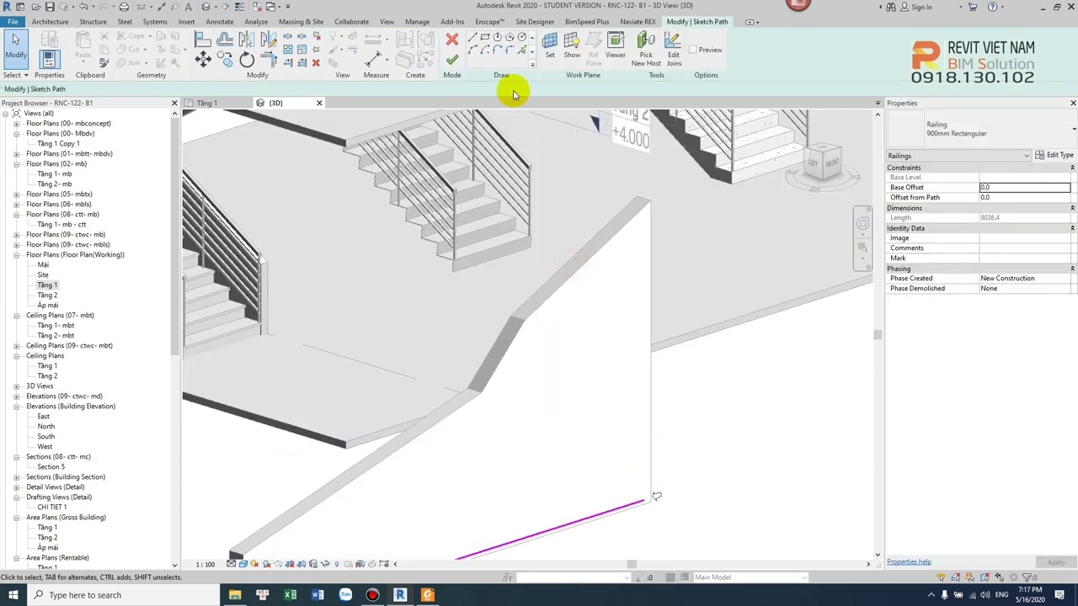
left_click(452, 60)
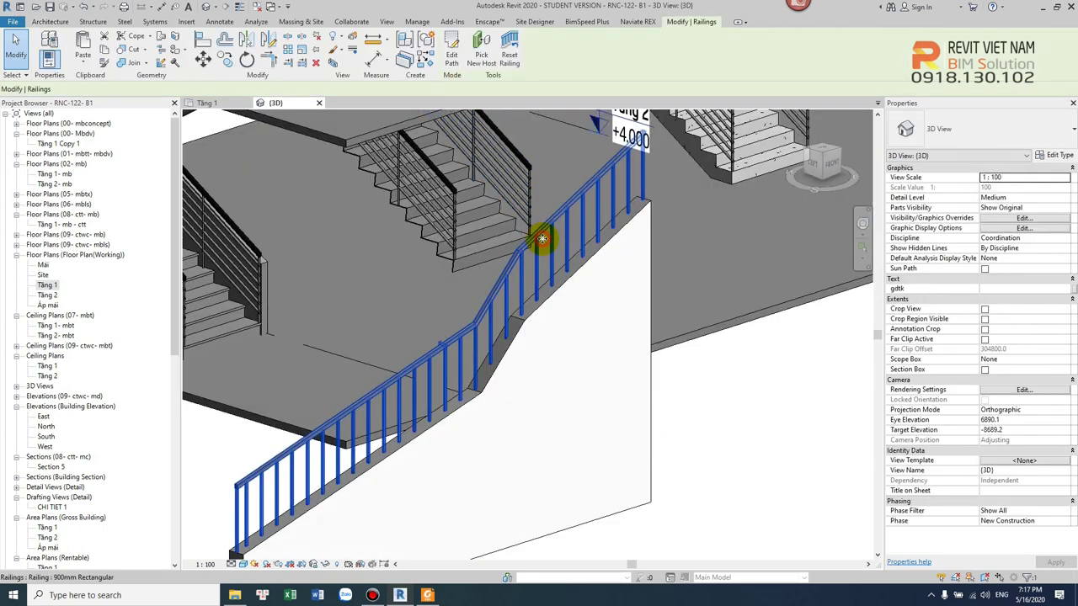
- Re-edit the railing path from the Tầng 1 plan and finish it, leaving the railing 8036.4 long
left_click(542, 239)
double_click(541, 239)
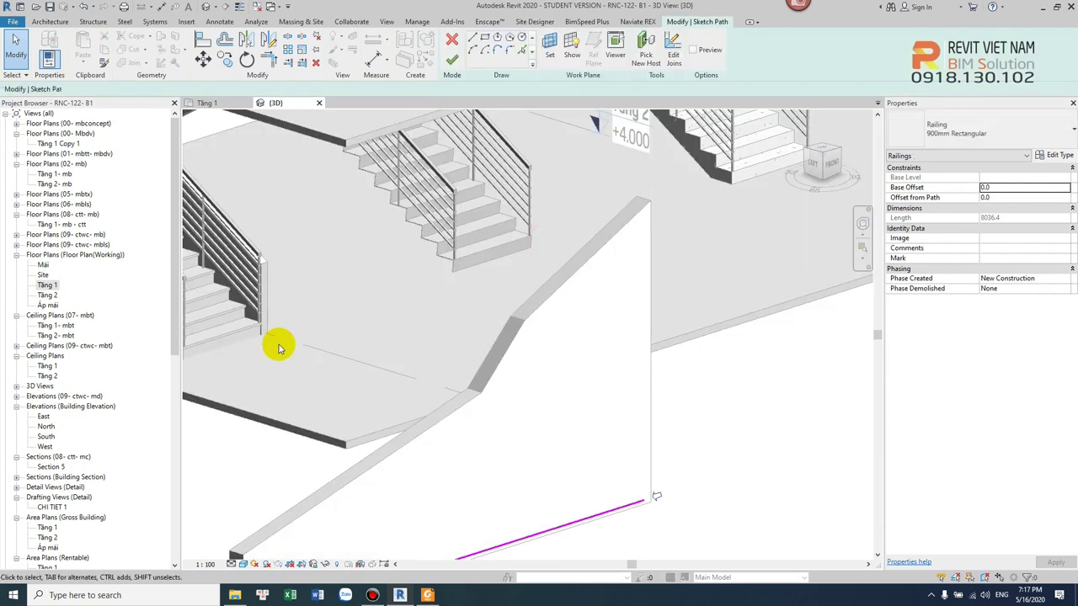
left_click(47, 286)
double_click(46, 286)
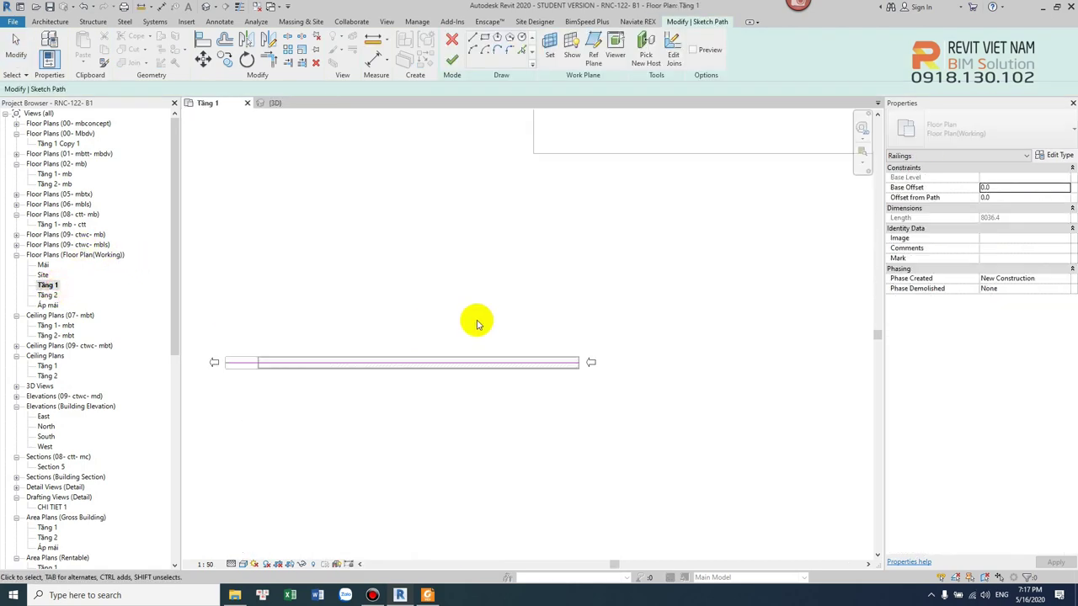
left_click(452, 60)
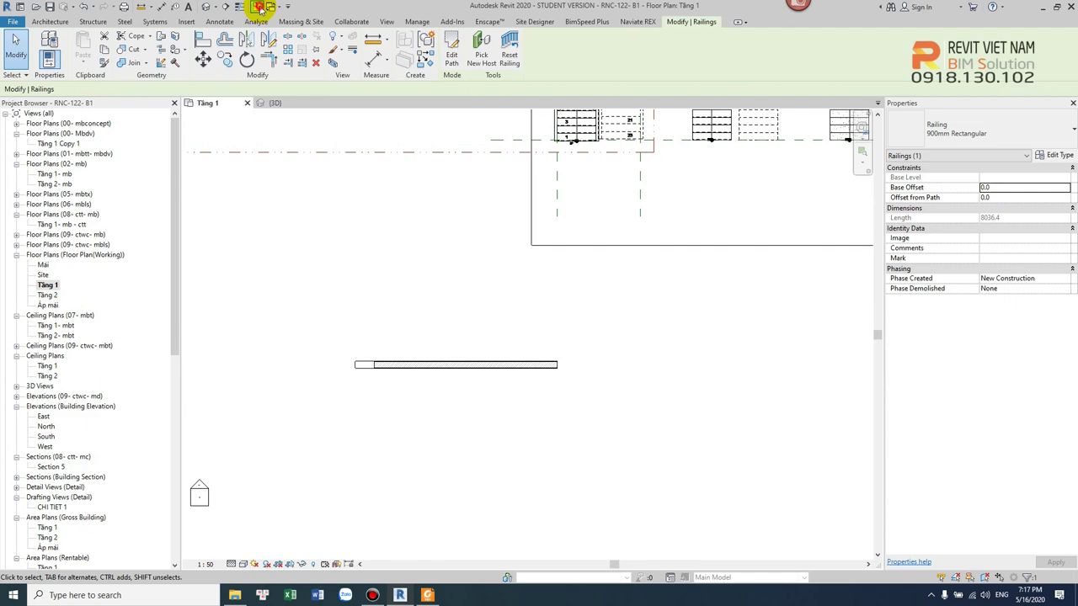
scroll(513, 327, "up", 2)
scroll(613, 291, "up", 2)
scroll(645, 306, "up", 2)
scroll(478, 330, "up", 1)
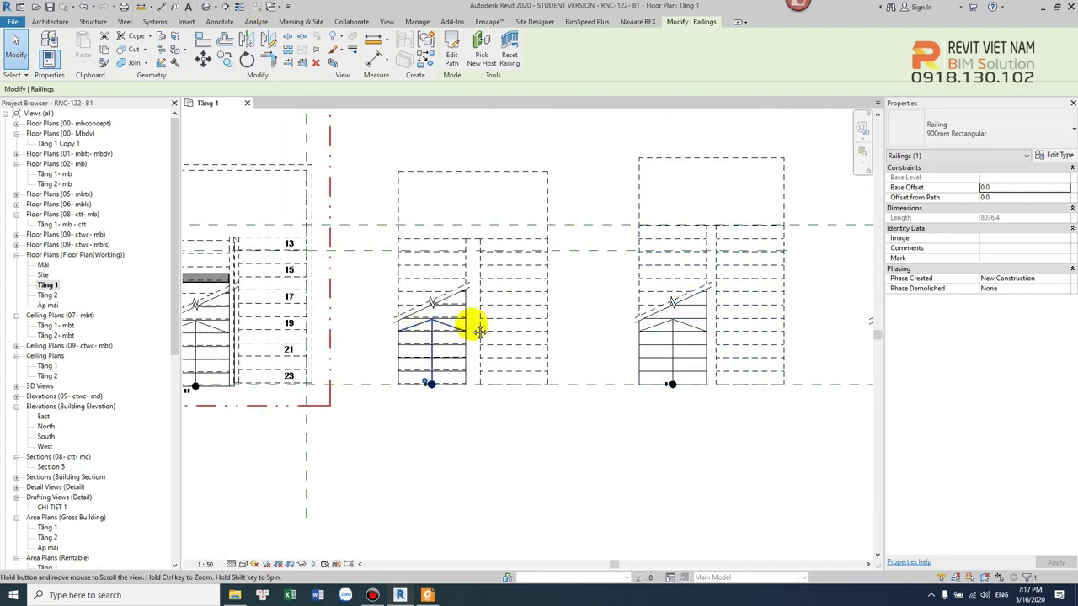
key("Escape")
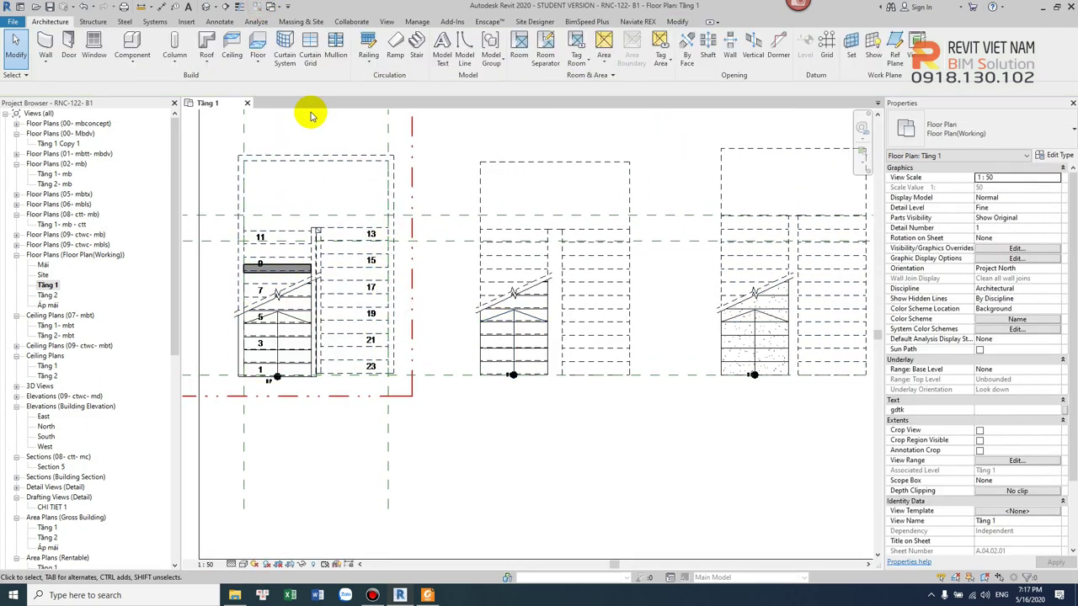
- Reopen the default 3D view and zoom in on the stair's pipe railing
left_click(204, 8)
scroll(680, 455, "up", 3)
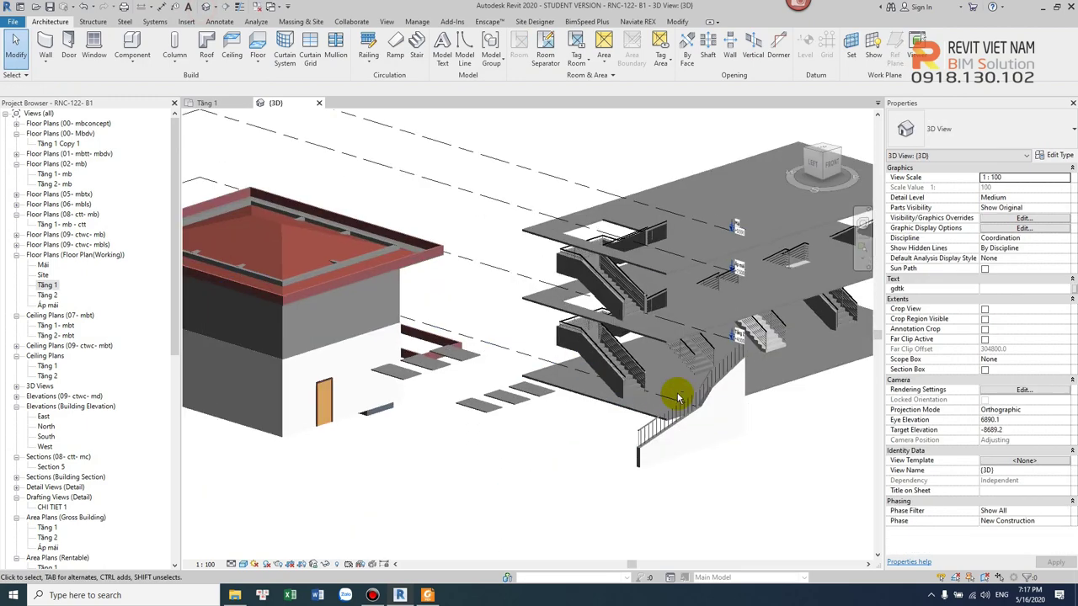
scroll(642, 380, "up", 2)
scroll(642, 380, "up", 2)
left_click(631, 357)
scroll(592, 426, "down", 1)
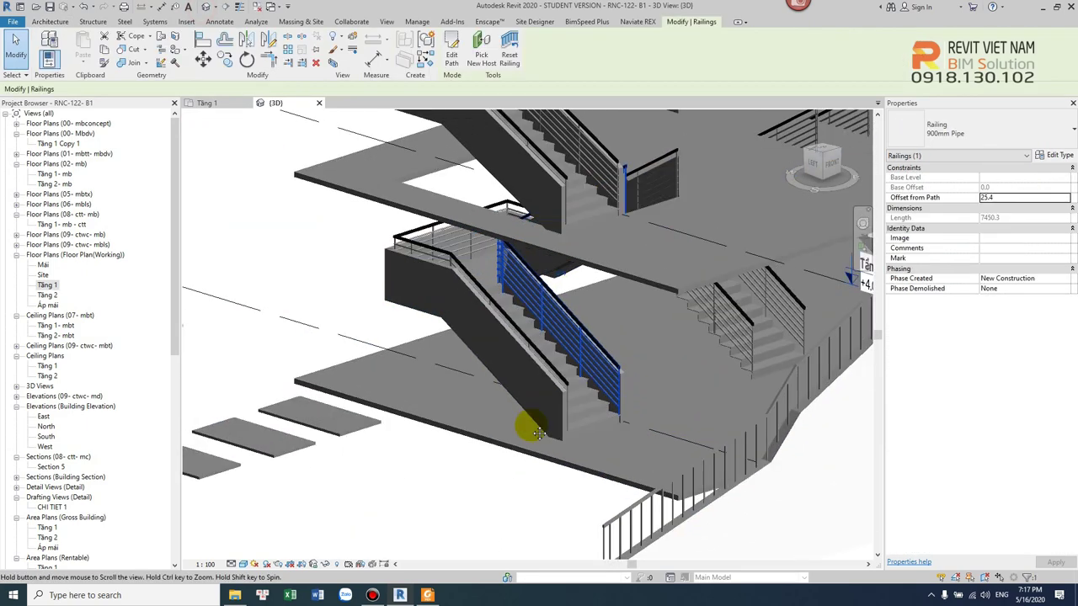
scroll(617, 392, "up", 2)
key("Escape")
- Orbit to the middle stair flight and start the Place on Stair/Ramp railing tool
mouse_move(669, 365)
middle_mouse_down("shift")
mouse_move(684, 352)
mouse_move(690, 373)
middle_mouse_up("shift")
left_click(581, 377)
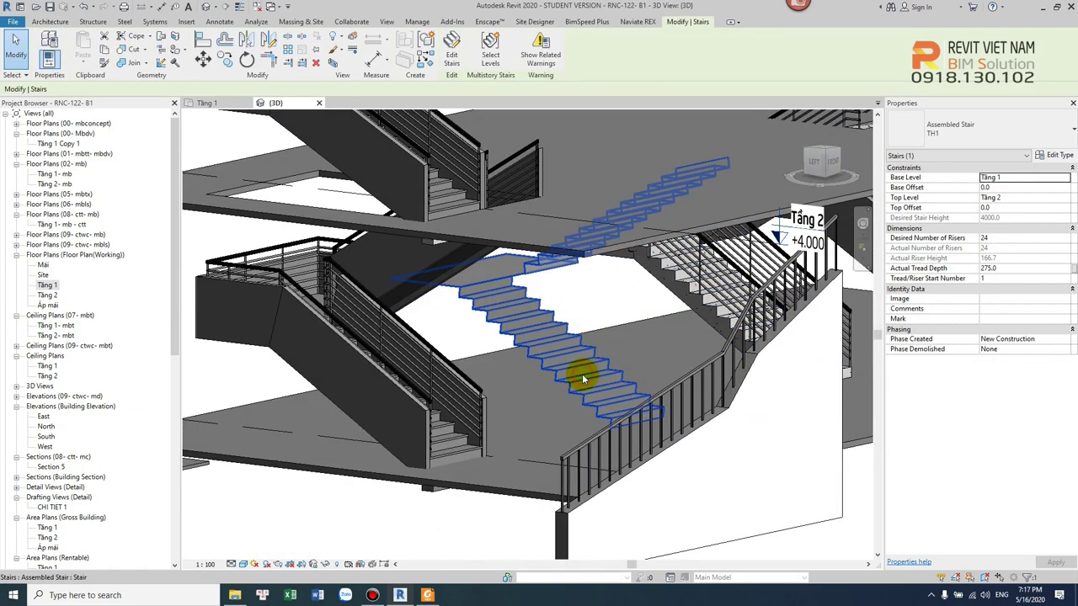
key("Escape")
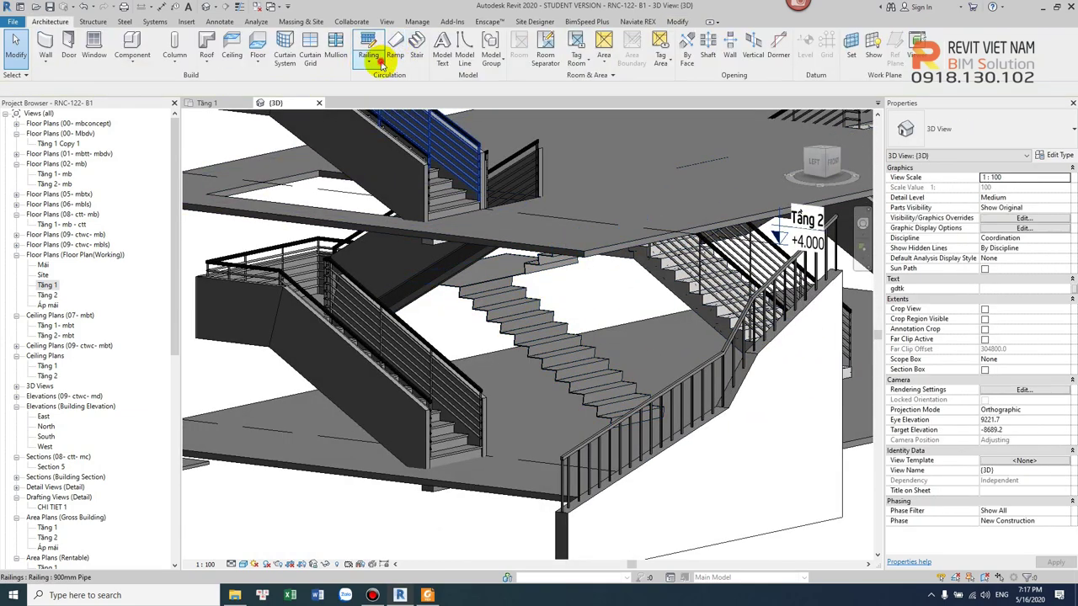
left_click(380, 64)
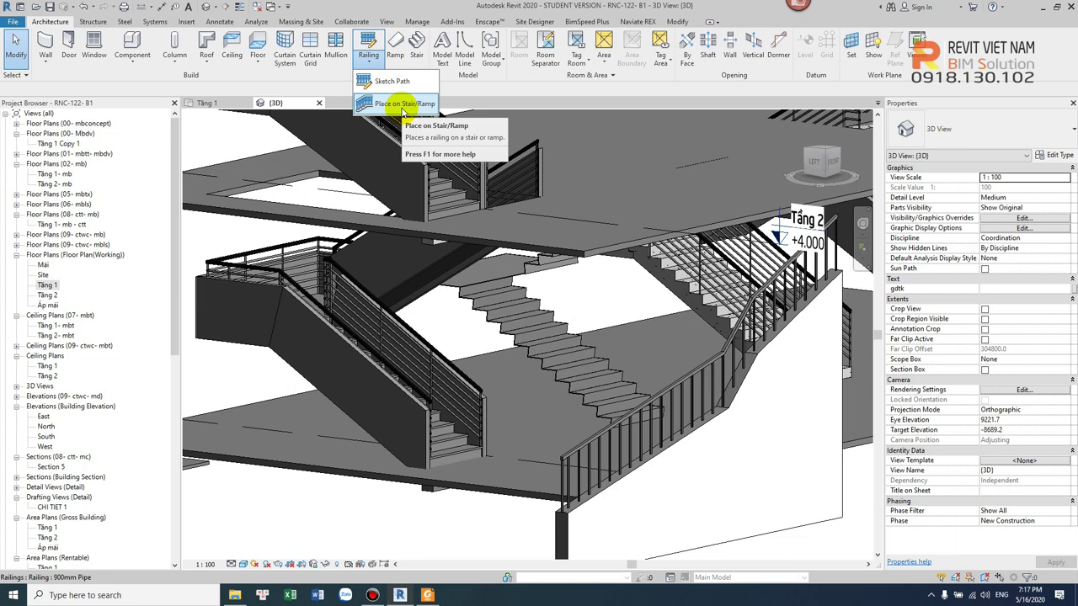
left_click(403, 110)
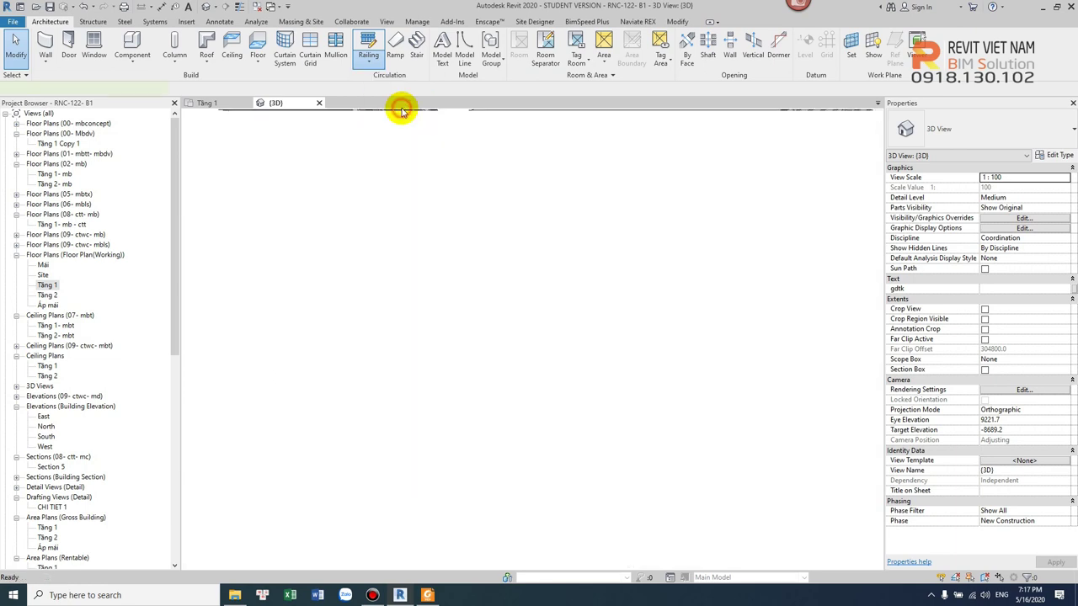
- Place a 900mm Pipe railing on the middle stair flight
left_click(989, 128)
left_click(926, 183)
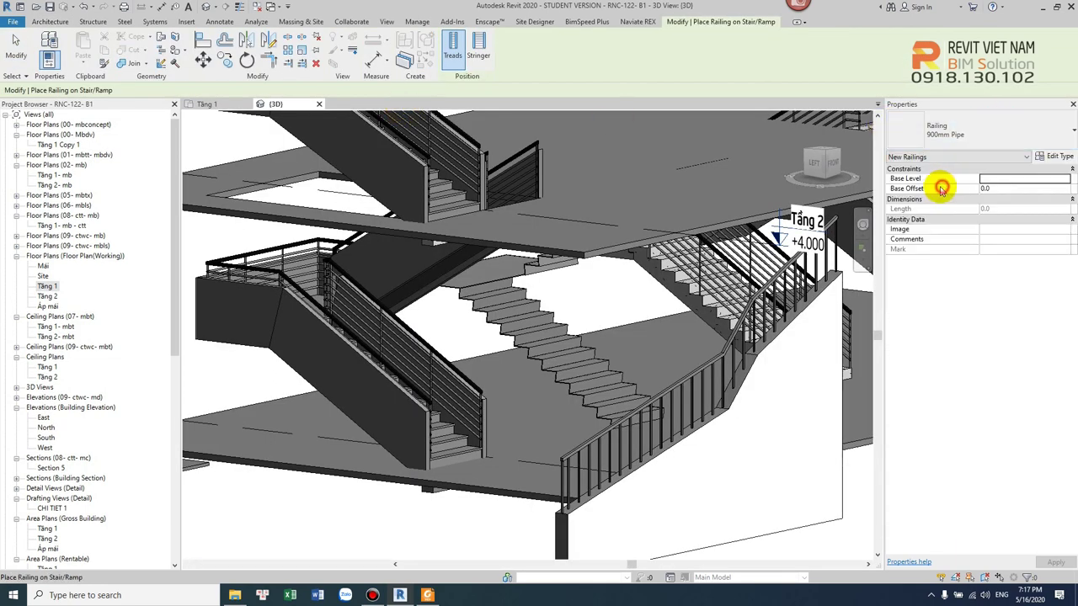
left_click(581, 334)
scroll(600, 328, "up", 4)
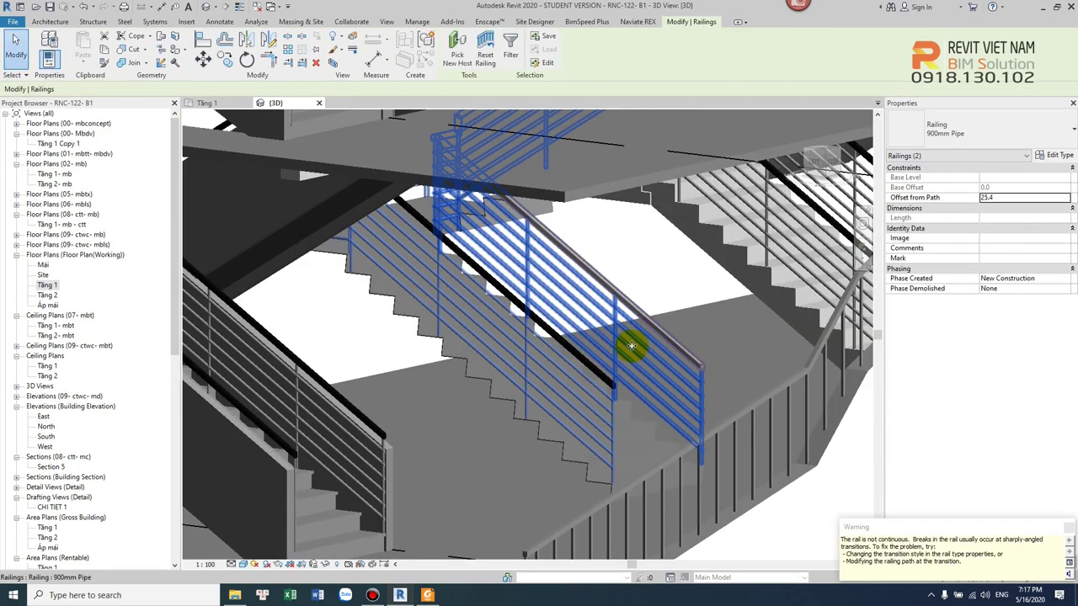
scroll(613, 332, "up", 3)
key("Escape")
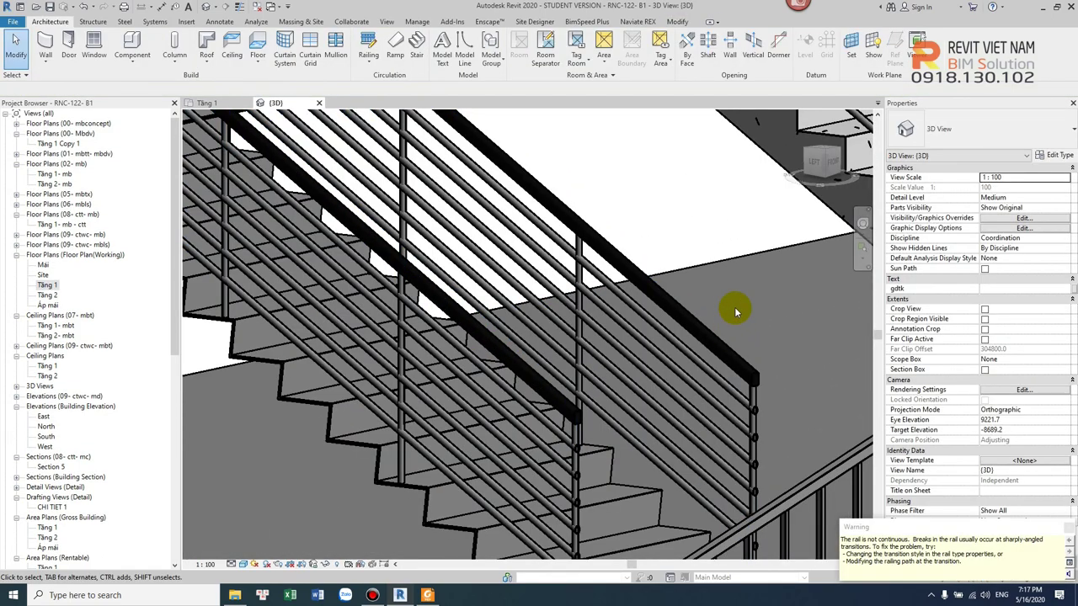
- Inspect the new stair railing and the wall railing, then return to the Tầng 1 floor plan
scroll(735, 311, "down", 3)
scroll(735, 311, "down", 4)
left_click(735, 312)
scroll(694, 432, "down", 2)
scroll(693, 396, "up", 2)
scroll(654, 361, "up", 2)
left_click(666, 363)
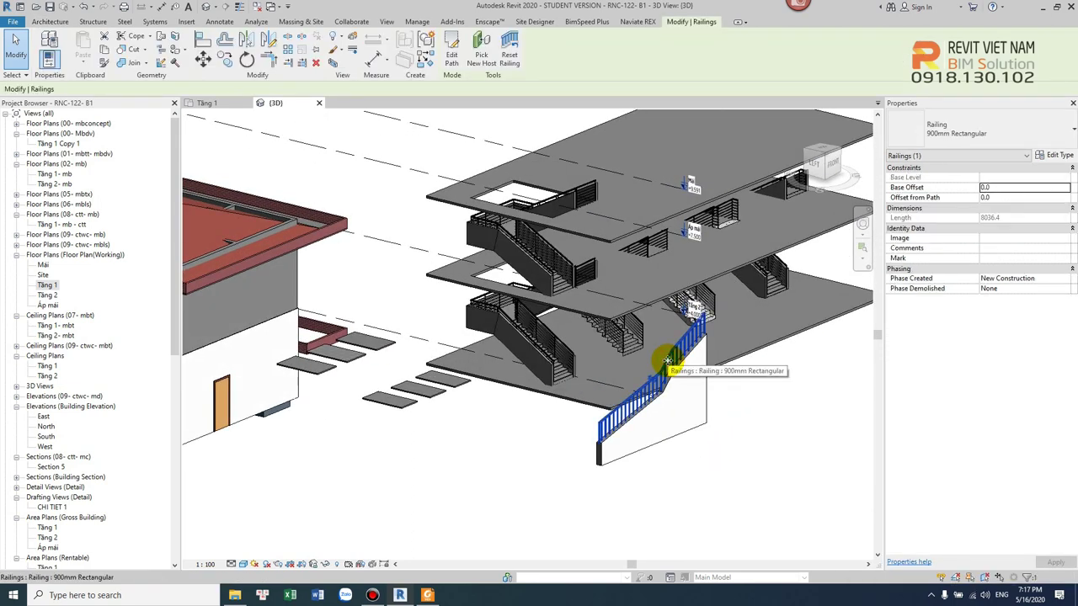
left_click(47, 286)
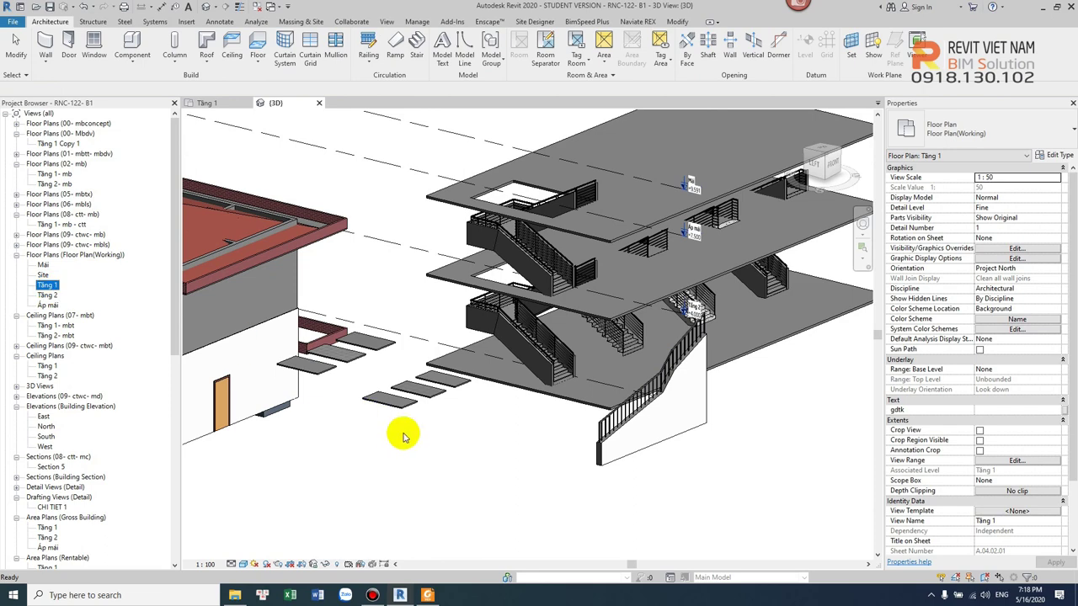
double_click(47, 286)
- Turn off Crop View on the Tầng 1 plan, pan to the open area, and show the Railing creation options
scroll(451, 265, "down", 3)
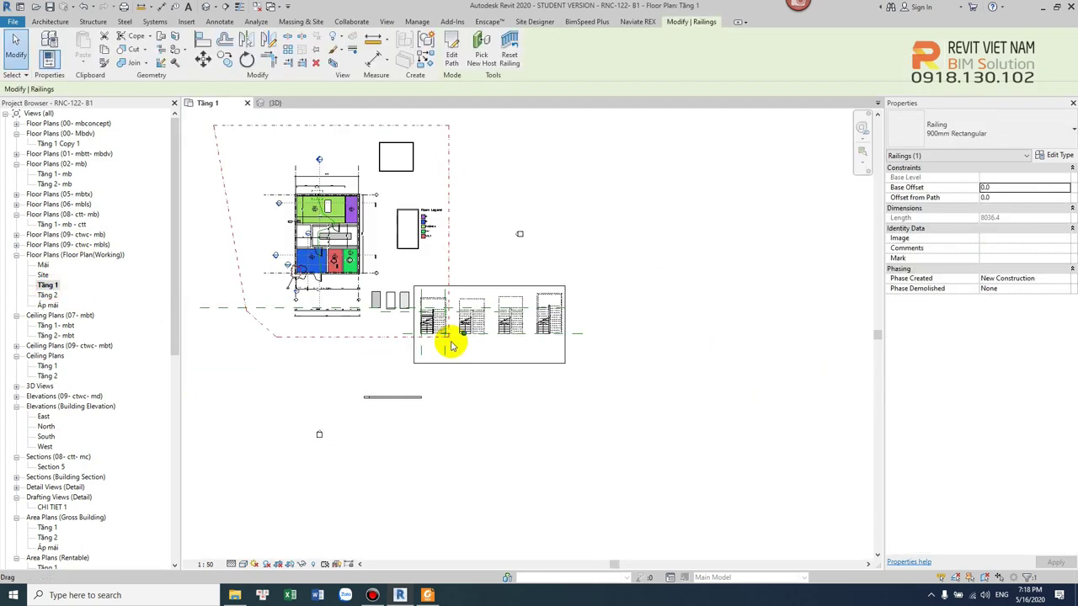
scroll(463, 421, "up", 3)
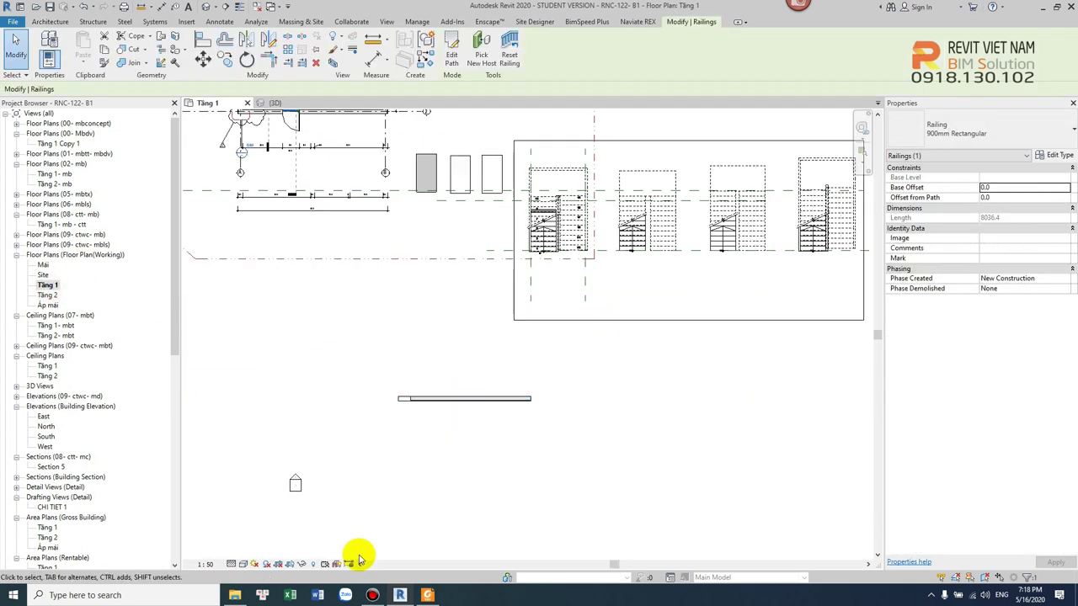
key("Escape")
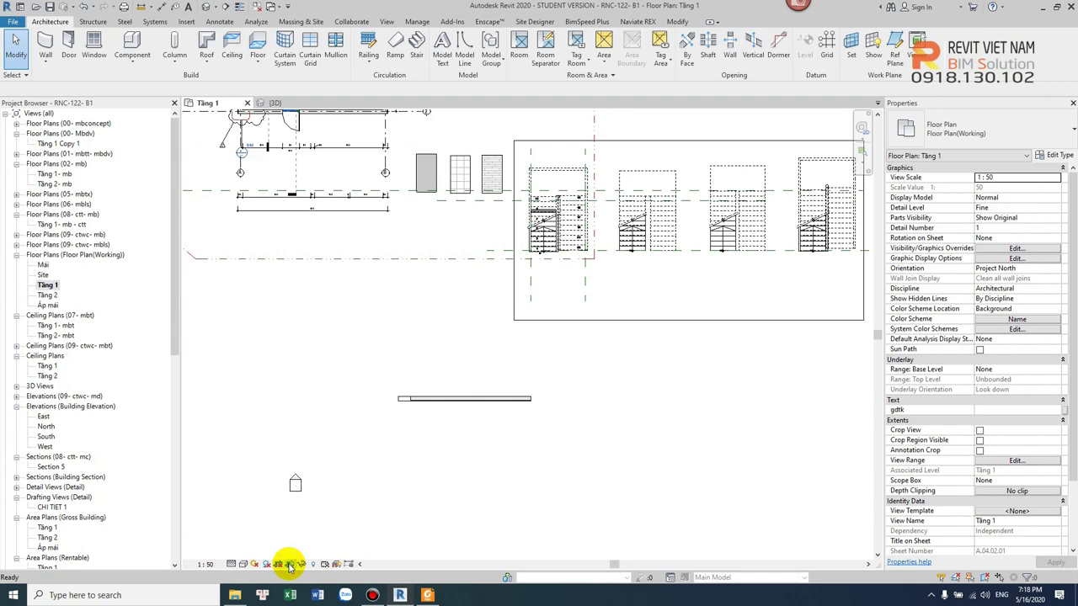
left_click(278, 564)
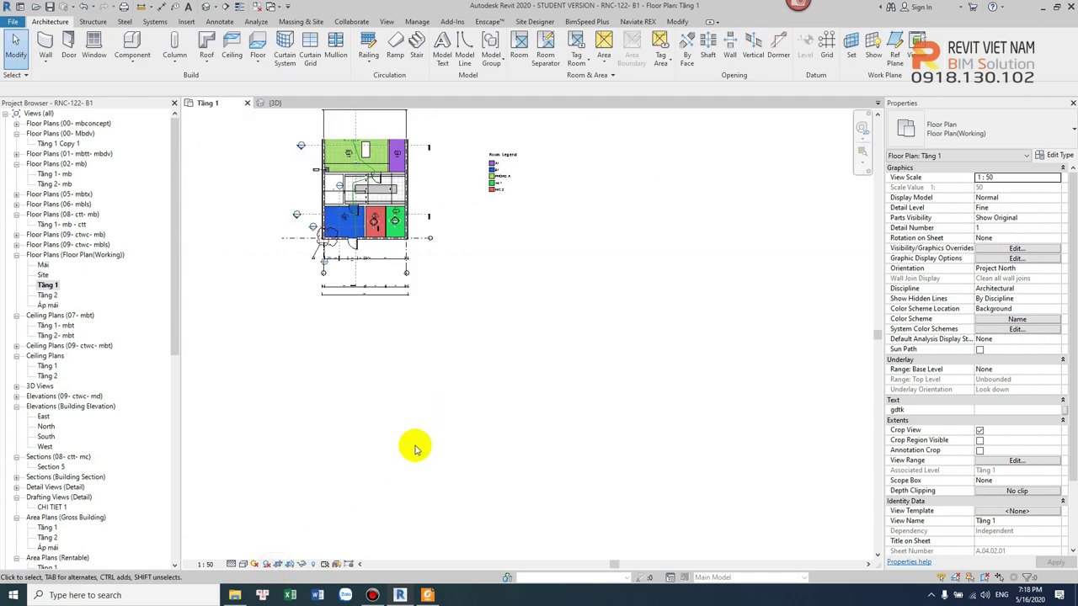
left_click(285, 564)
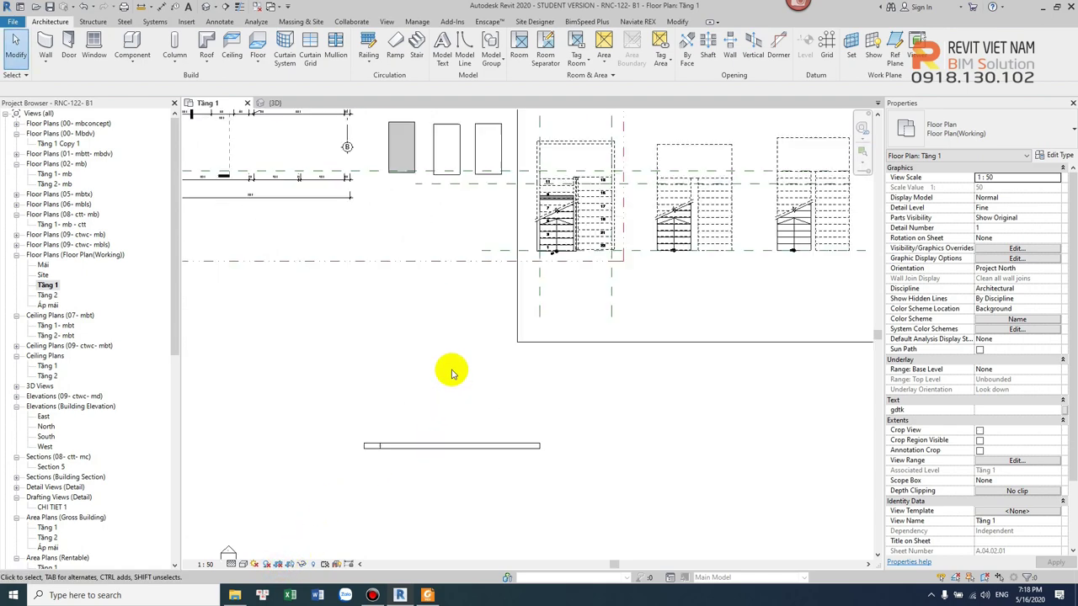
middle_click_drag(452, 410, 467, 416)
scroll(468, 417, "up", 1)
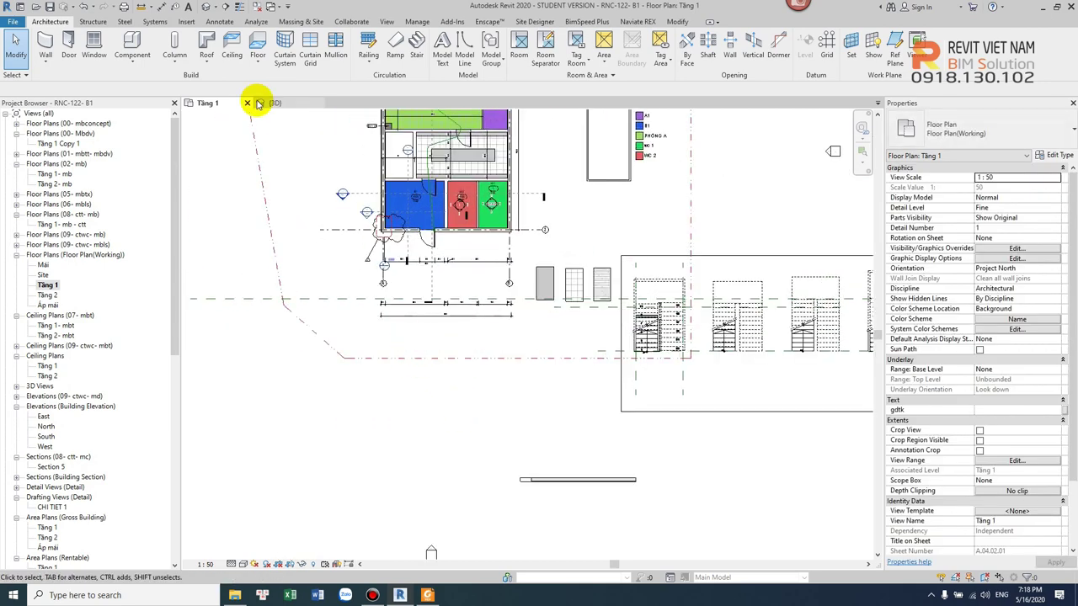
left_click(369, 58)
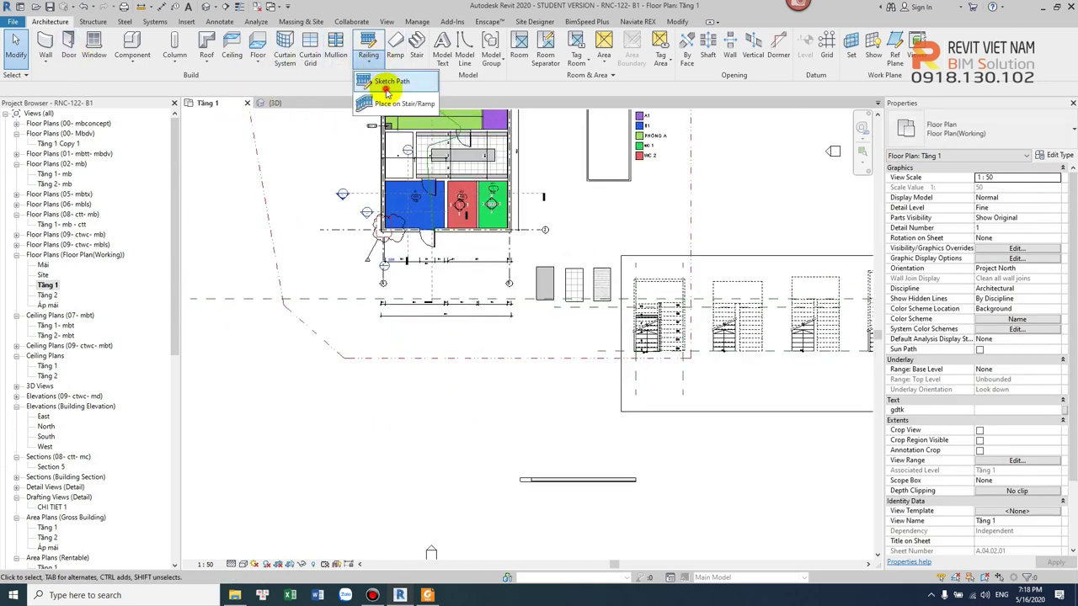
- Sketch a straight 900mm Rectangular railing path in the plan and finish it
left_click(379, 84)
left_click(976, 133)
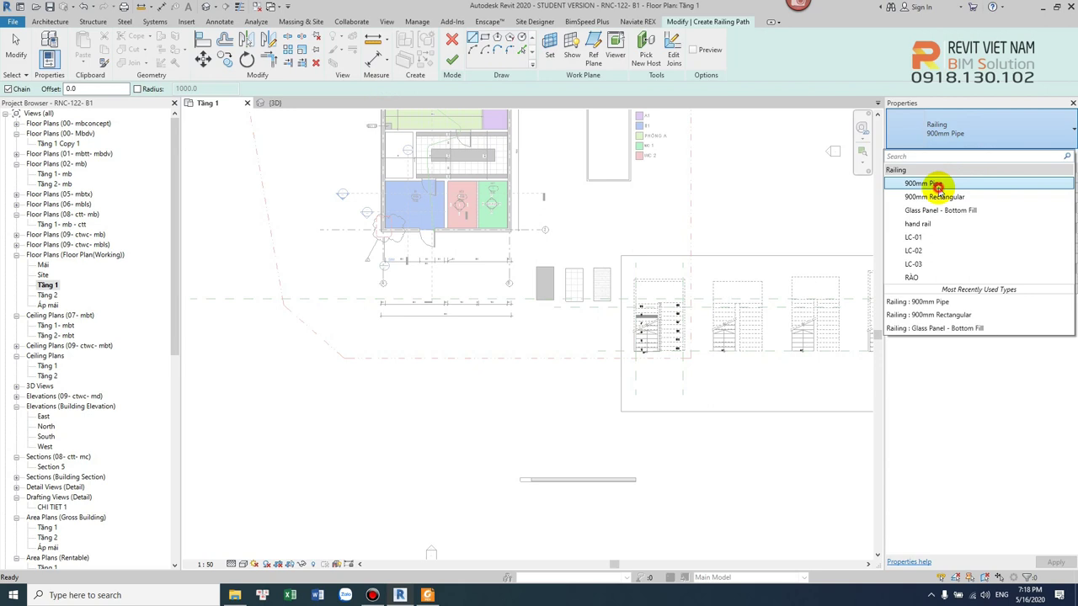
left_click(939, 187)
left_click(973, 126)
left_click(938, 197)
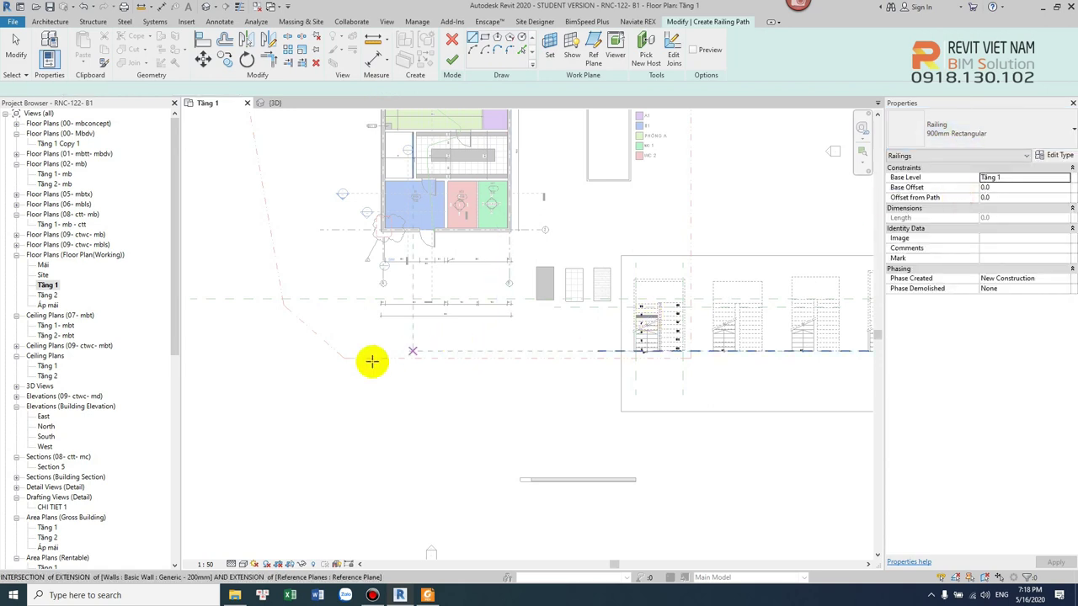
left_click(323, 380)
left_click(554, 381)
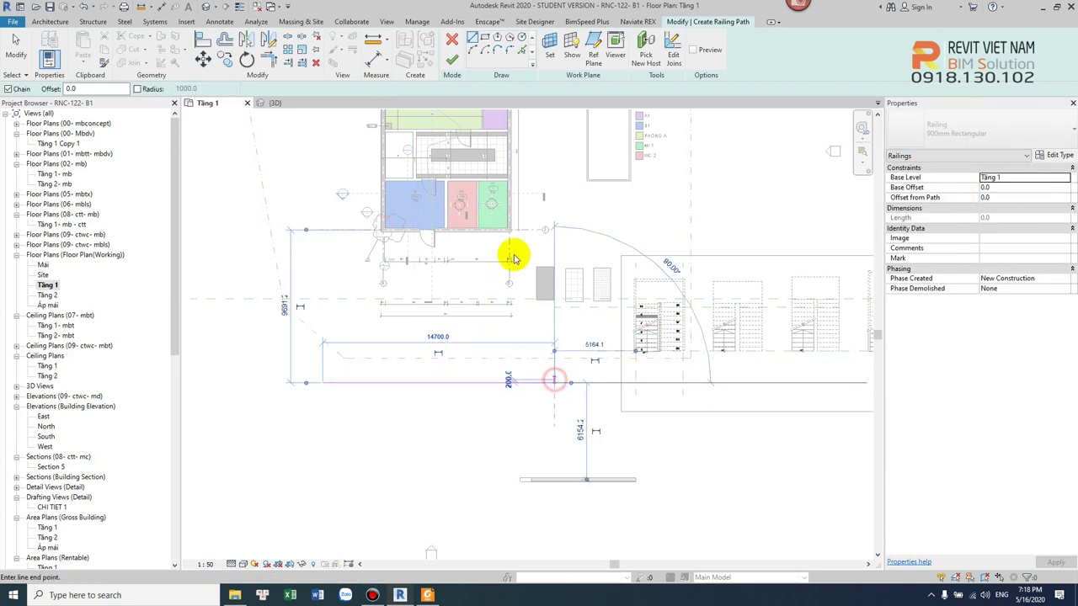
left_click(452, 61)
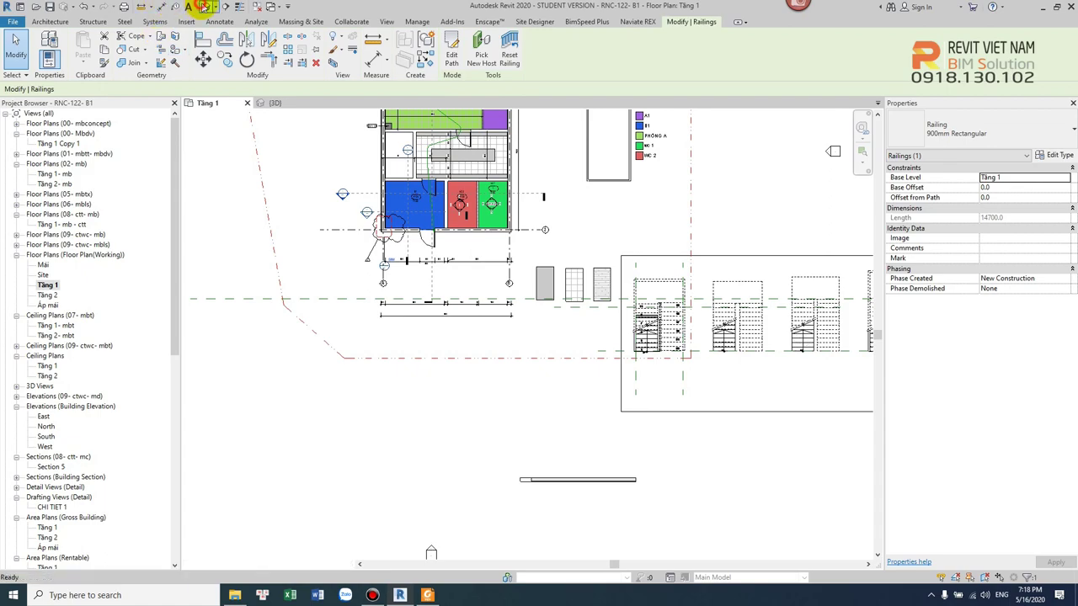
- In 3D, shorten the new railing's path to 6900 mm and finish the edit
left_click(203, 6)
mouse_move(445, 409)
middle_mouse_down("shift")
mouse_move(409, 450)
mouse_move(404, 413)
mouse_move(425, 457)
mouse_move(440, 308)
middle_mouse_up("shift")
left_click(447, 332)
left_click(423, 320)
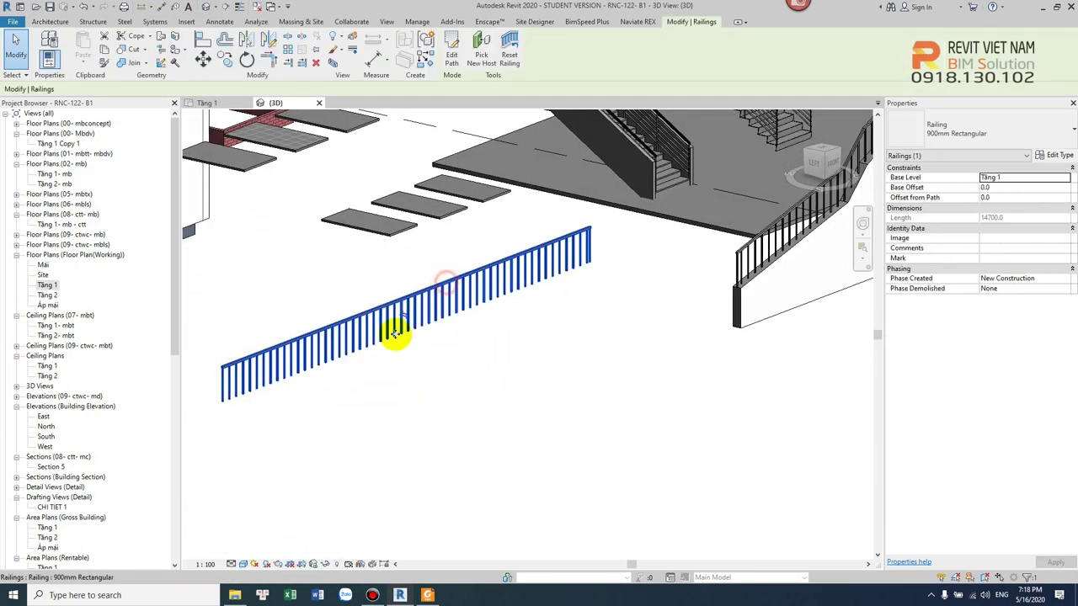
double_click(480, 258)
left_click(503, 299)
left_click_drag(655, 240, 393, 334)
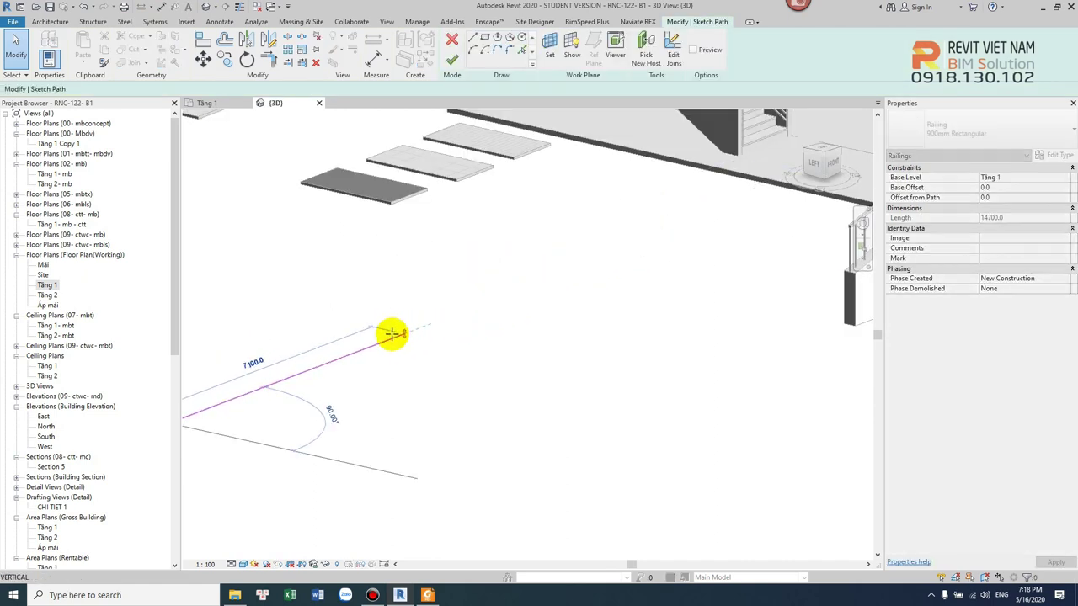
left_click(453, 60)
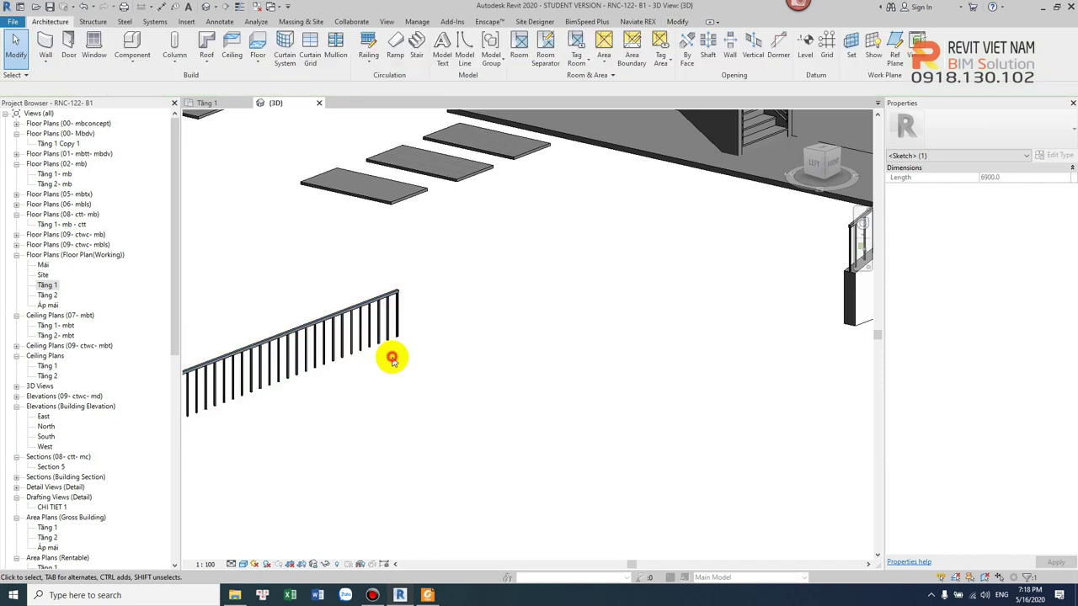
- Inspect the shortened railing in 3D and open its Type Properties
middle_click_drag(392, 357, 463, 305, "shift")
scroll(463, 303, "up", 2)
left_click(380, 325)
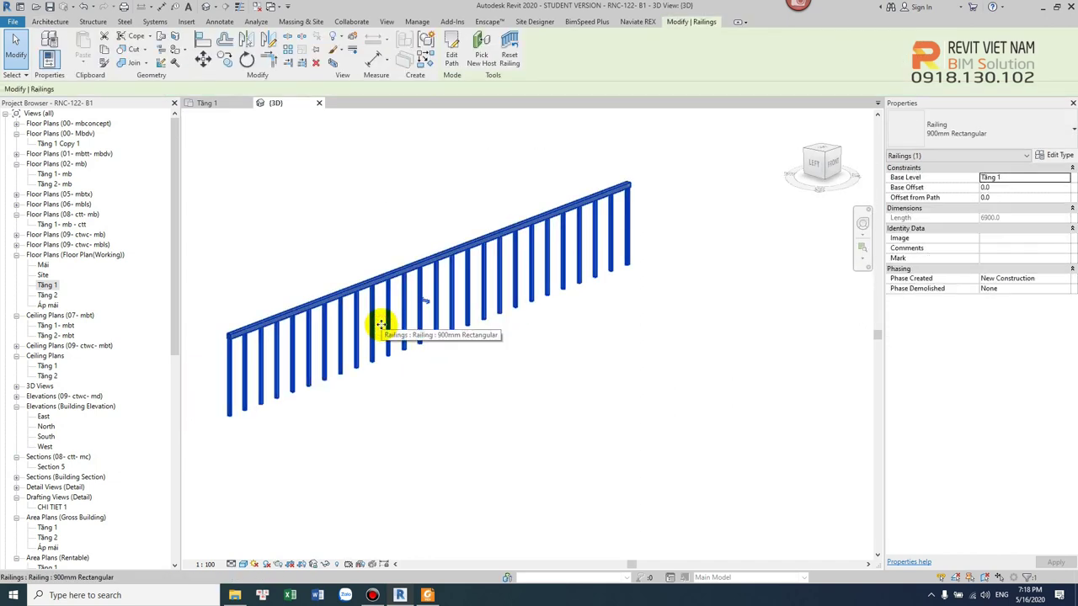
mouse_move(356, 233)
middle_mouse_down("shift")
mouse_move(428, 379)
mouse_move(469, 379)
mouse_move(472, 401)
middle_mouse_up("shift")
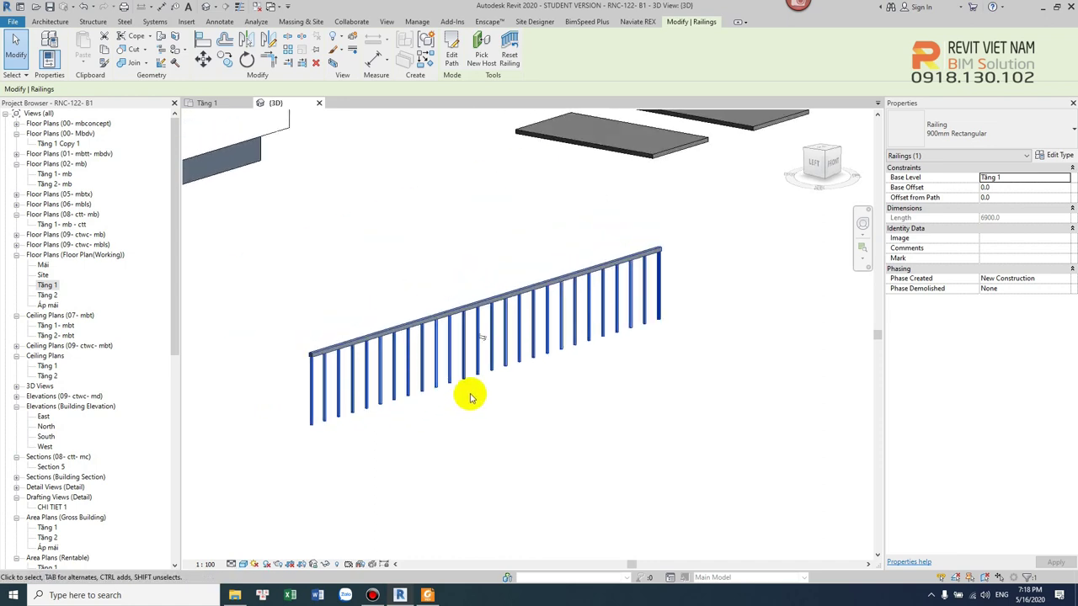
left_click(1059, 157)
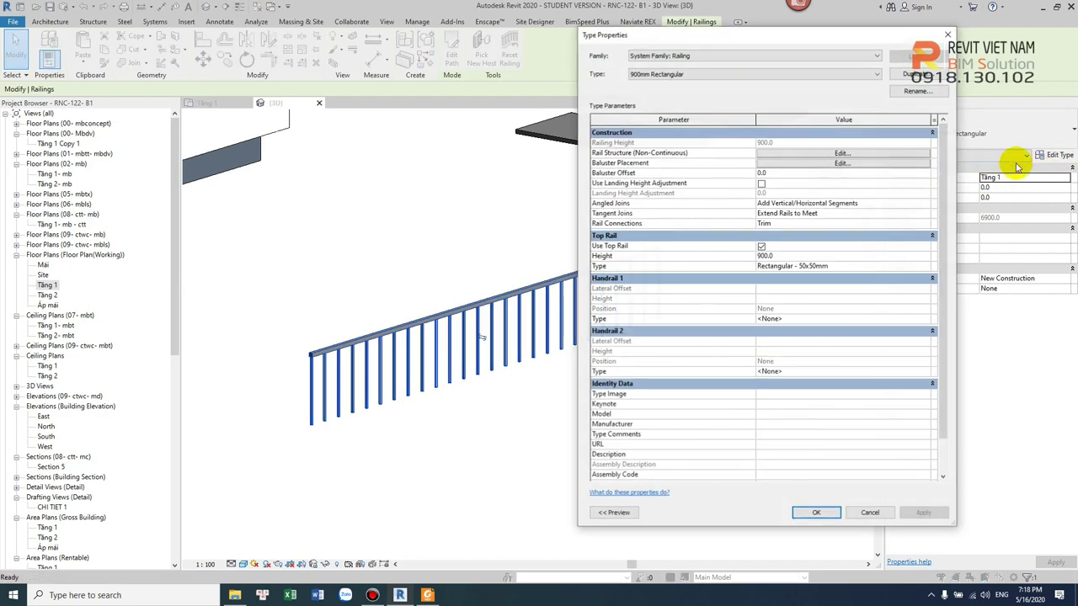
- Duplicate the railing type as RL1 and insert four new rails into its rail structure
left_click(916, 74)
type("RL1")
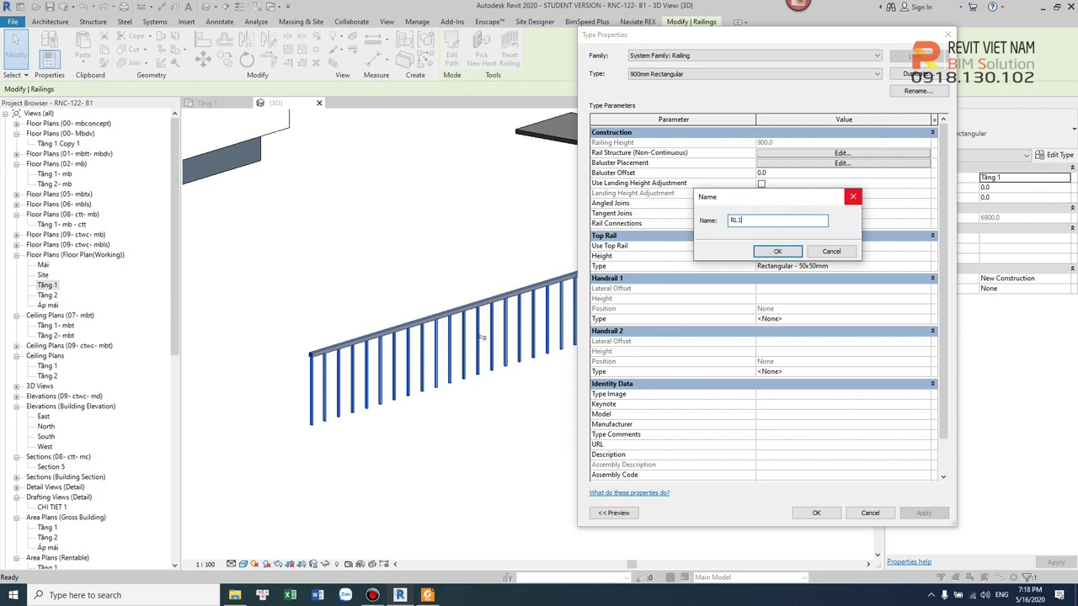
left_click(787, 254)
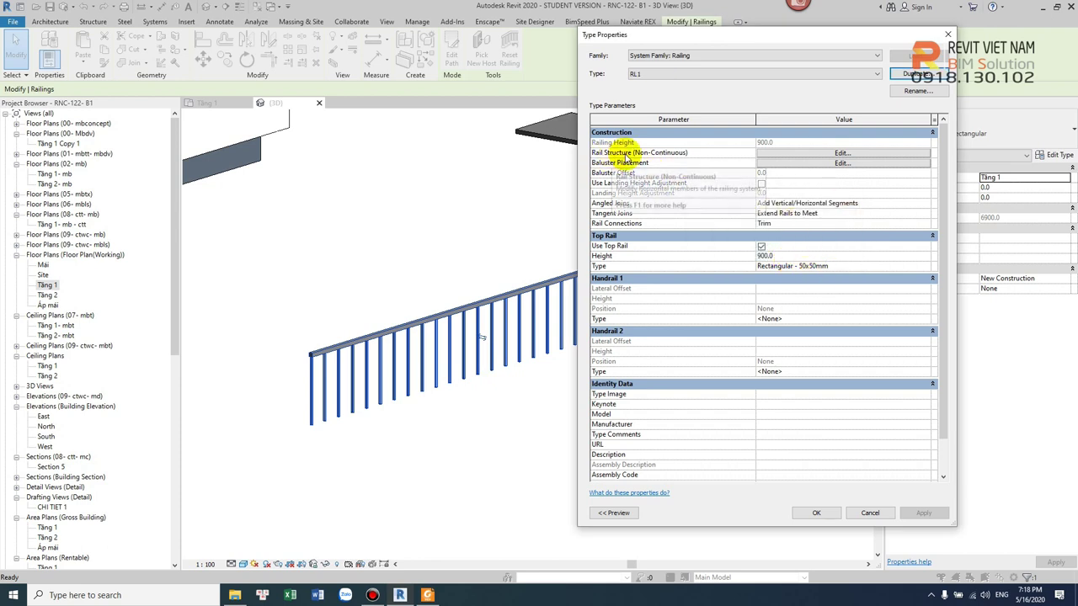
left_click(796, 153)
left_click(635, 386)
left_click(632, 387)
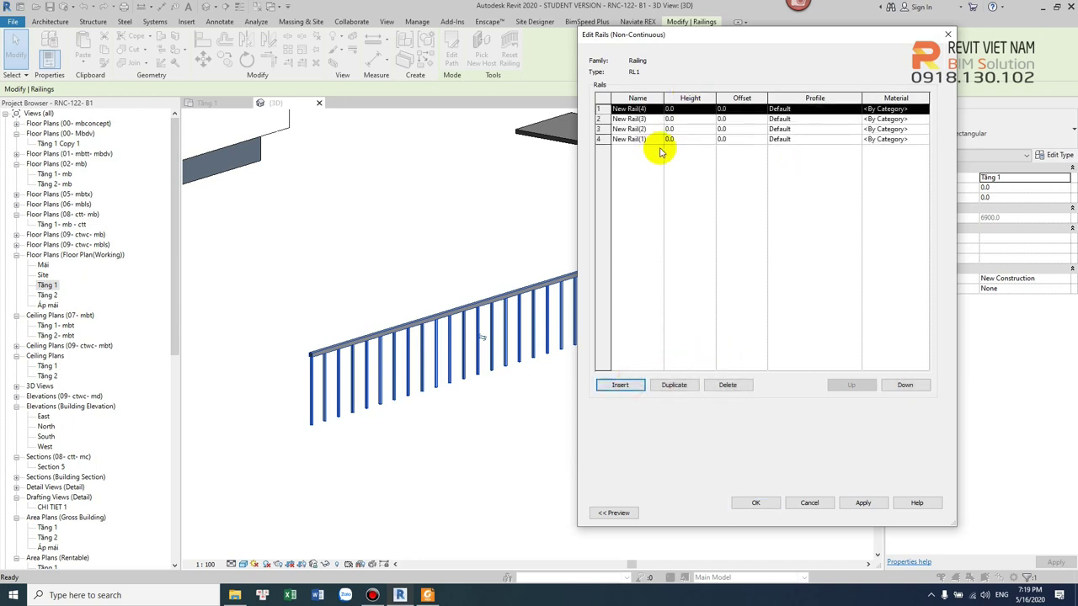
- Give RL1's four rails heights 200, 400, 600 and 800 with Default profiles, and apply
left_click(642, 139)
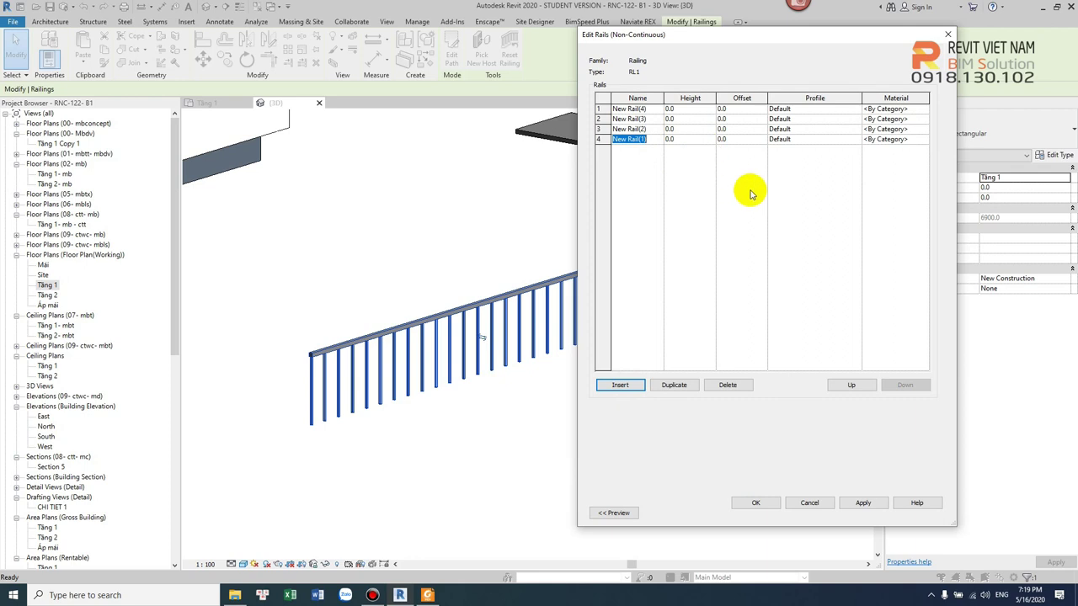
left_click(856, 110)
scroll(852, 139, "down", 3)
scroll(852, 141, "up", 3)
left_click(829, 108)
left_click(857, 120)
left_click(821, 113)
type("800")
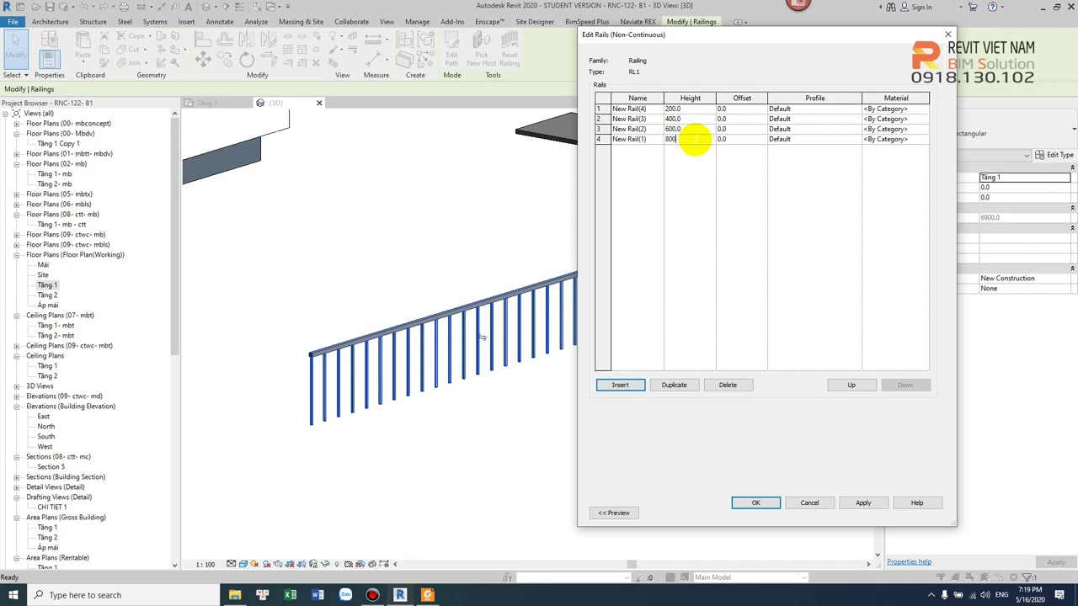
left_click(756, 502)
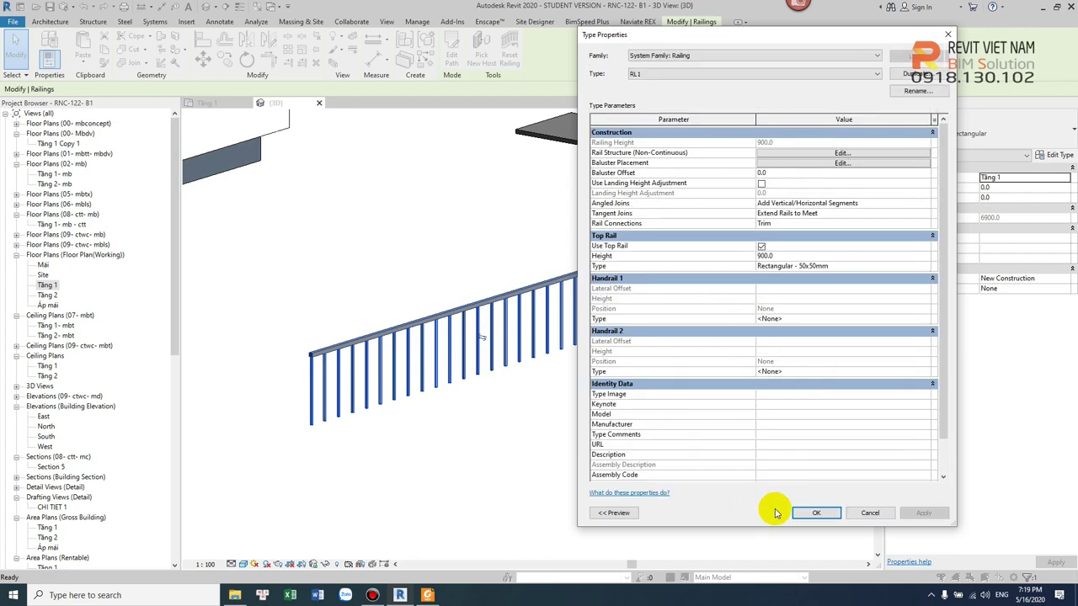
left_click(803, 510)
- Zoom and orbit to view the new horizontal rails, then select the RL1 railing
scroll(645, 341, "up", 3)
scroll(598, 396, "up", 2)
scroll(637, 368, "up", 2)
scroll(648, 360, "down", 3)
mouse_move(632, 385)
middle_mouse_down("shift")
mouse_move(548, 344)
mouse_move(573, 368)
middle_mouse_up("shift")
scroll(600, 370, "up", 3)
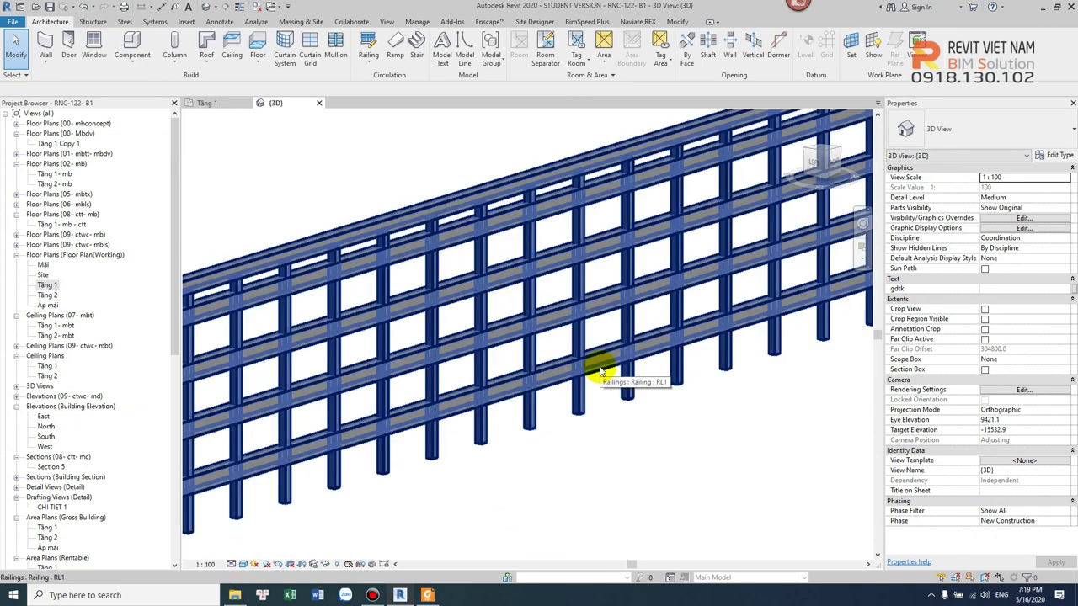
left_click(600, 353)
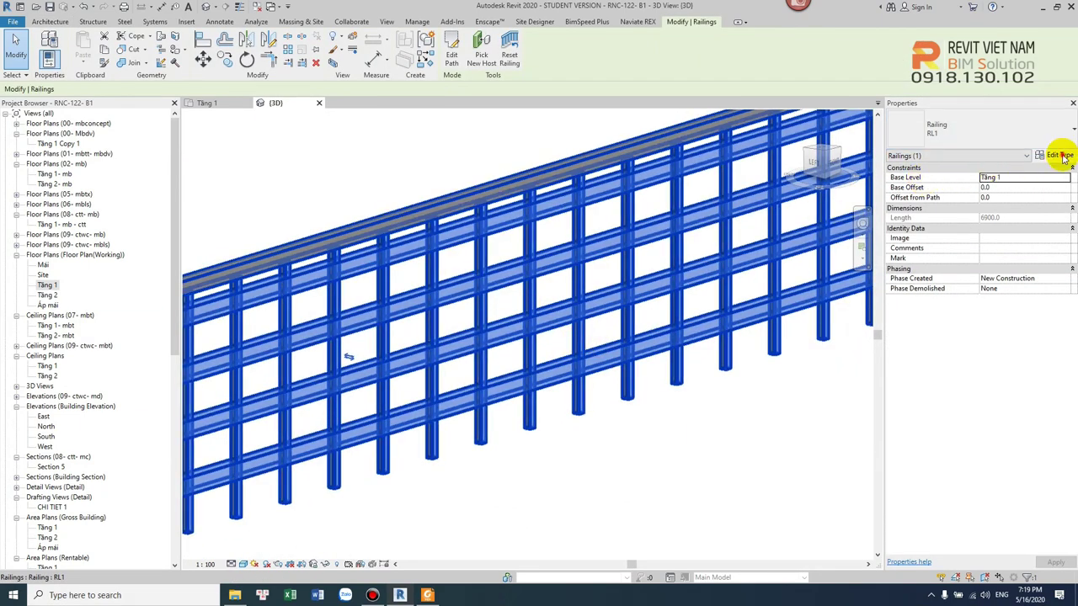
- Set a 100 offset on RL1's rails at heights 200 and 600 and apply
left_click(1054, 156)
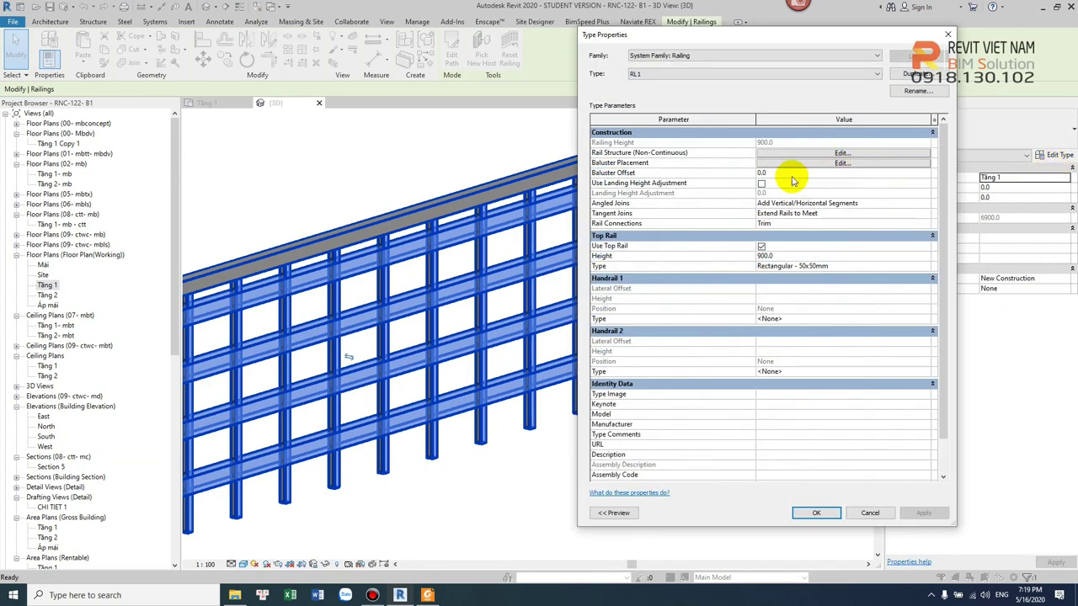
left_click(843, 153)
left_click(741, 109)
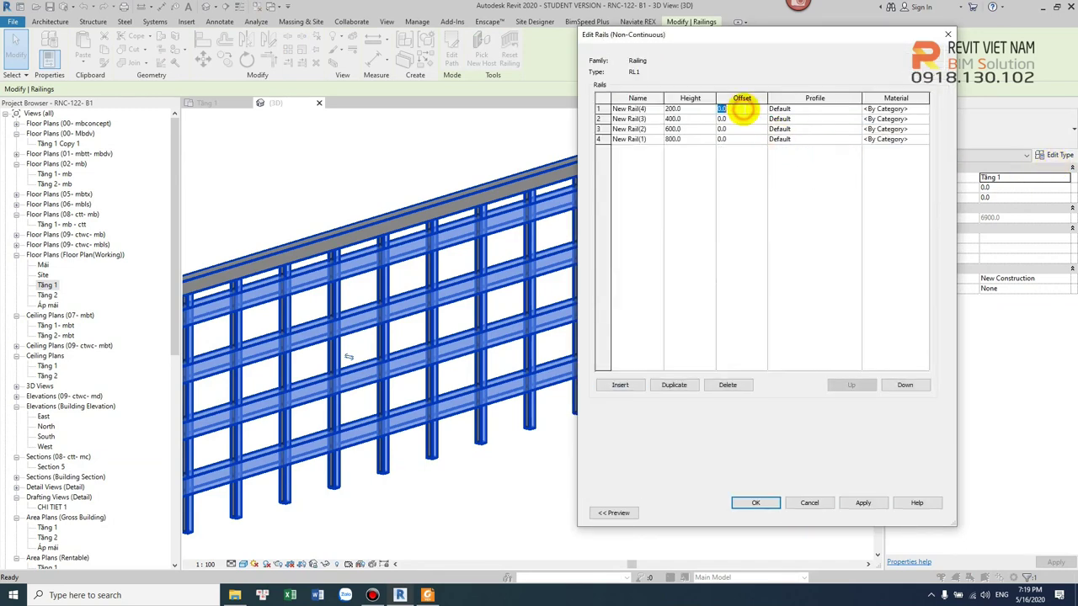
left_click(873, 506)
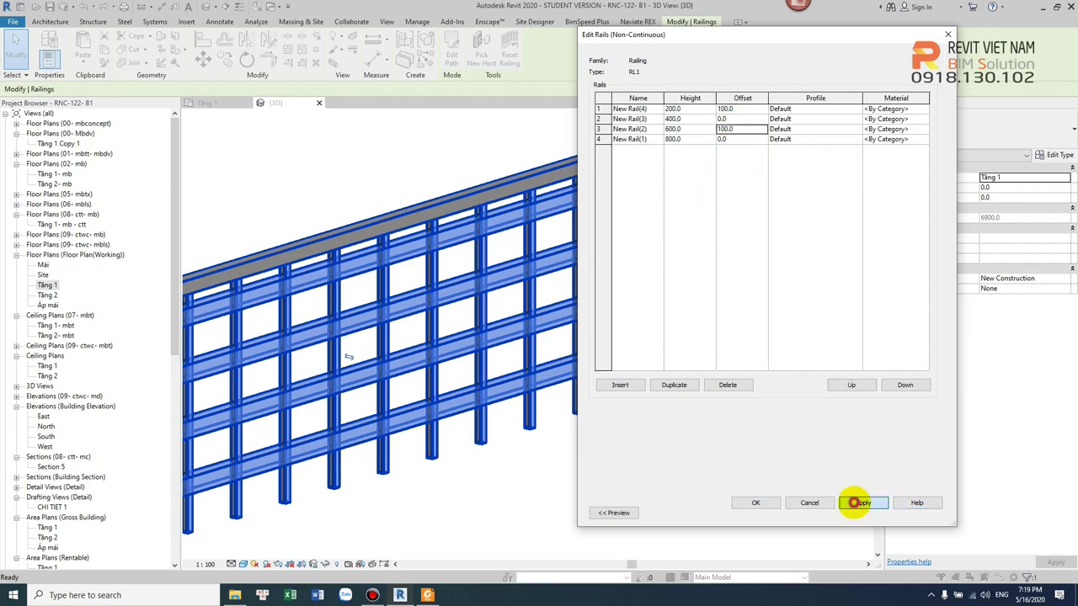
left_click(761, 503)
left_click(800, 510)
left_click(710, 457)
- Orbit and zoom to inspect the staggered offset rails
mouse_move(709, 457)
middle_mouse_down("shift")
mouse_move(517, 445)
mouse_move(649, 464)
mouse_move(497, 413)
mouse_move(581, 384)
mouse_move(548, 409)
mouse_move(496, 304)
mouse_move(564, 358)
middle_mouse_up("shift")
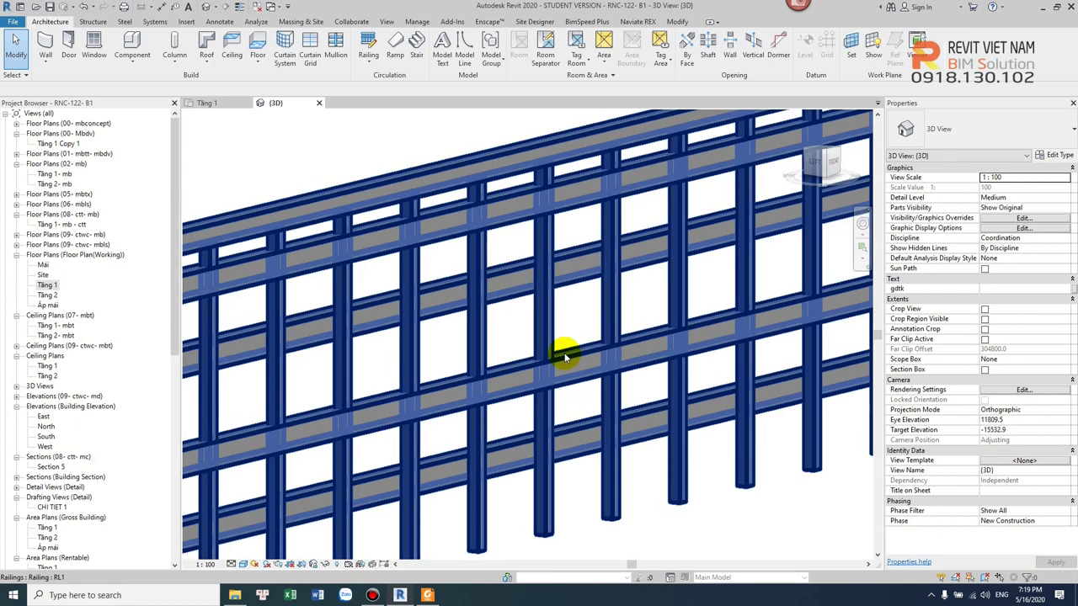
scroll(564, 358, "down", 2)
scroll(553, 373, "down", 2)
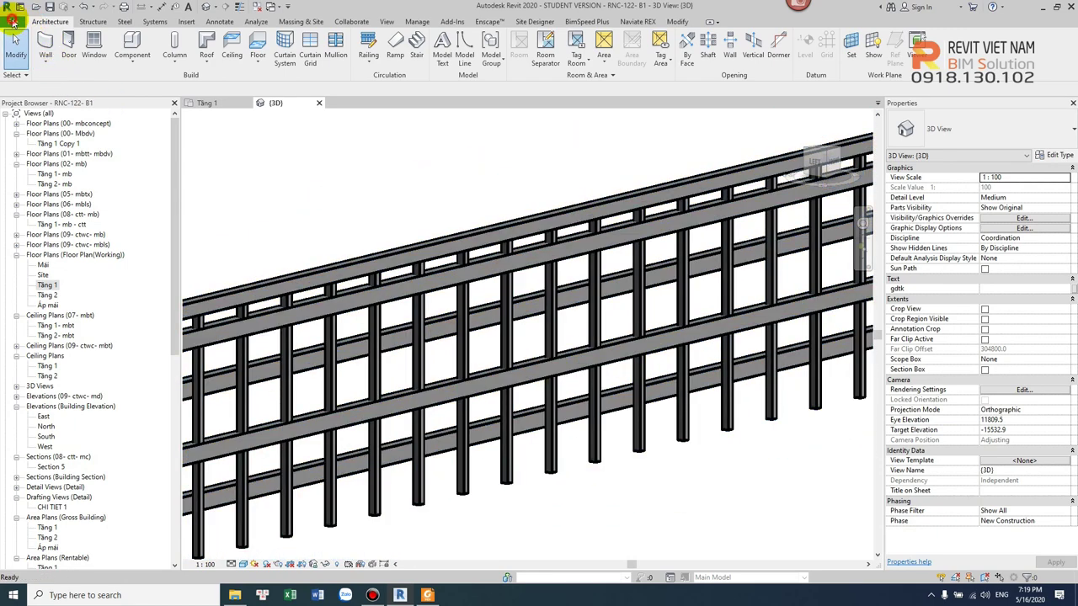
left_click(14, 23)
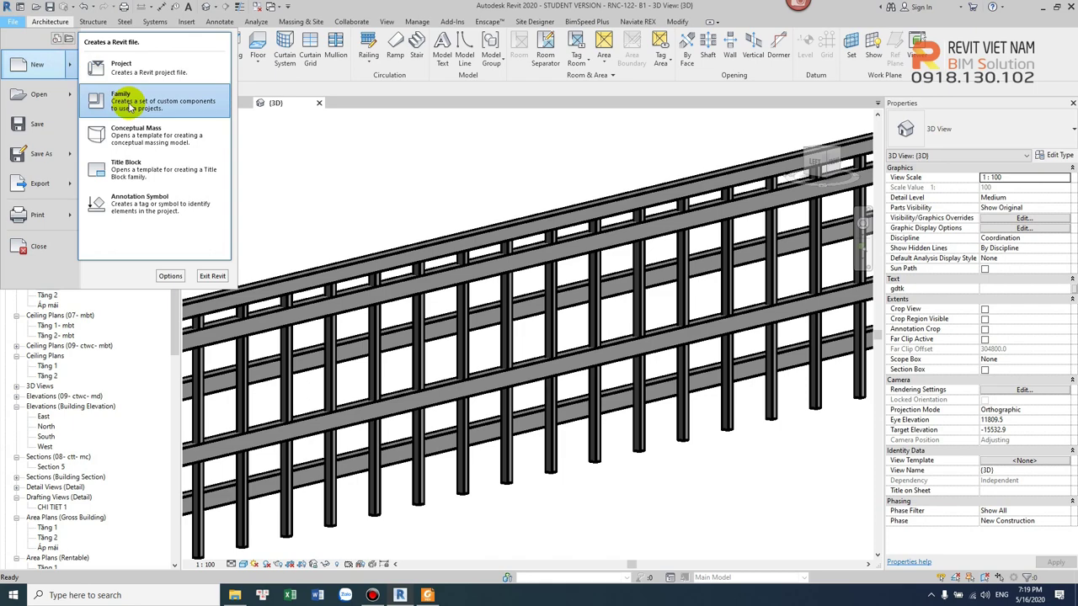
- Start a new Metric Profile family and draw a circle centred on the reference-plane intersection
left_click(128, 102)
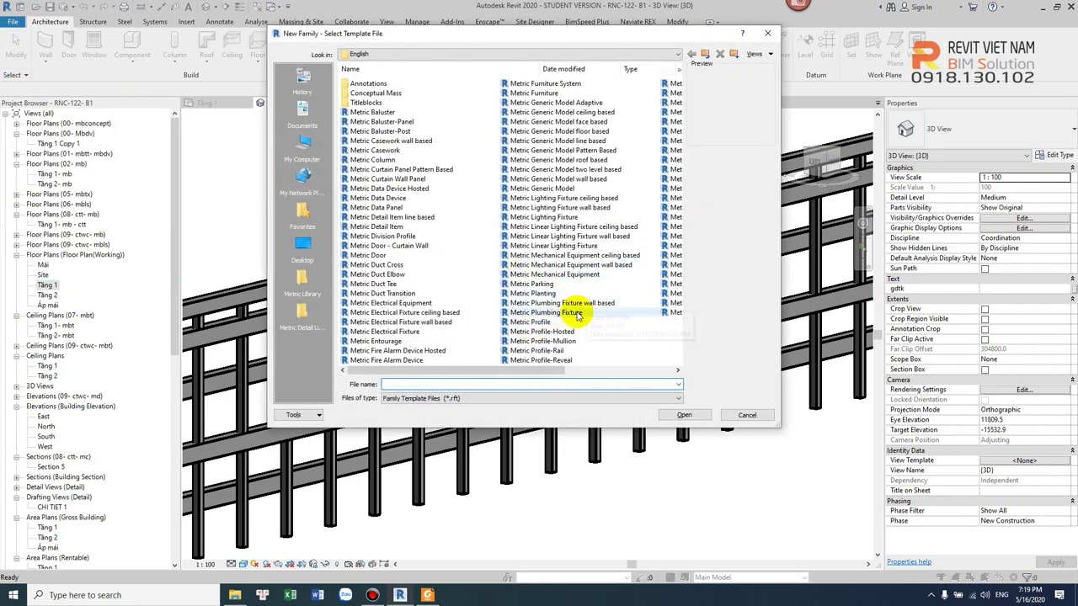
left_click(543, 323)
left_click(684, 414)
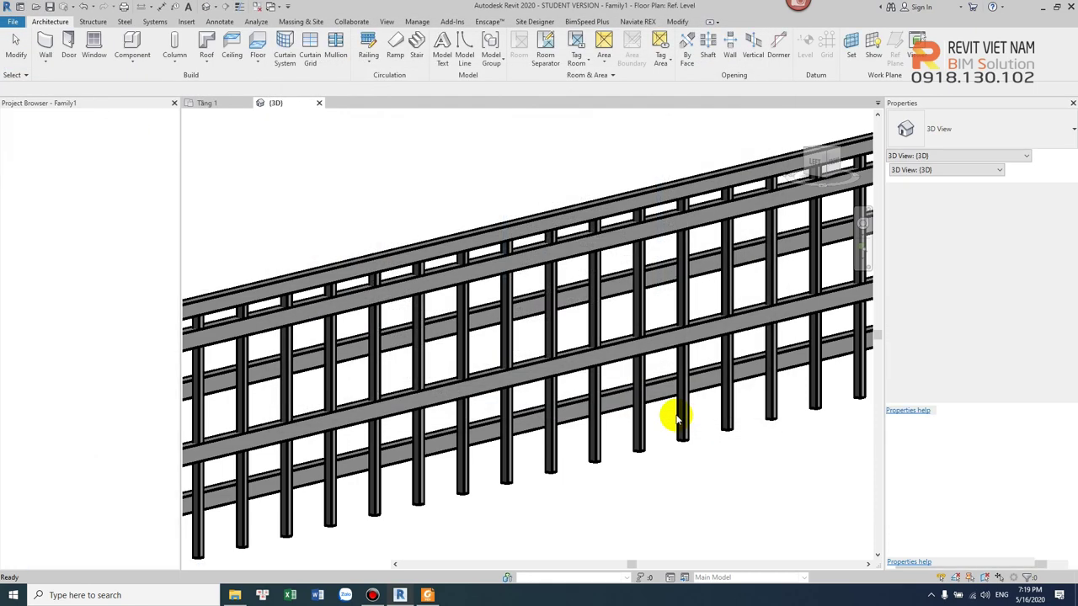
middle_click_drag(534, 335, 569, 325)
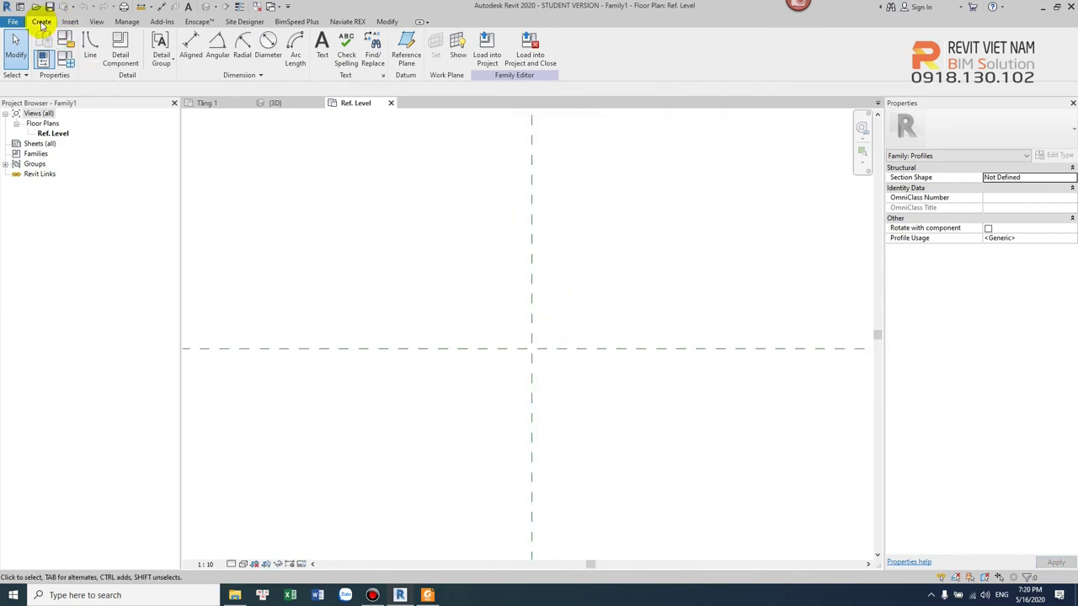
left_click(90, 43)
left_click(432, 37)
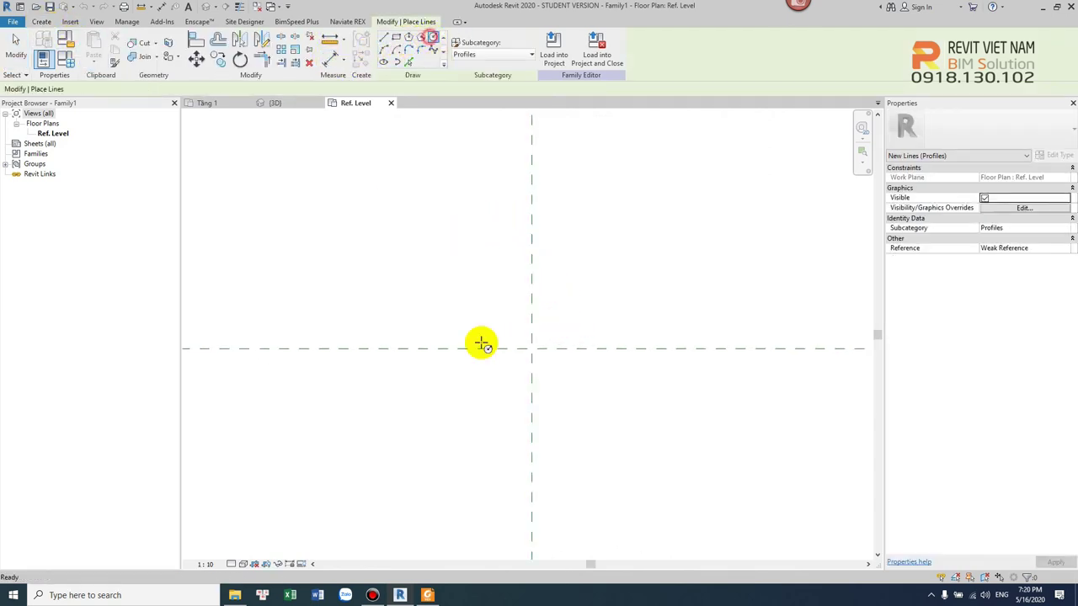
left_click(559, 349)
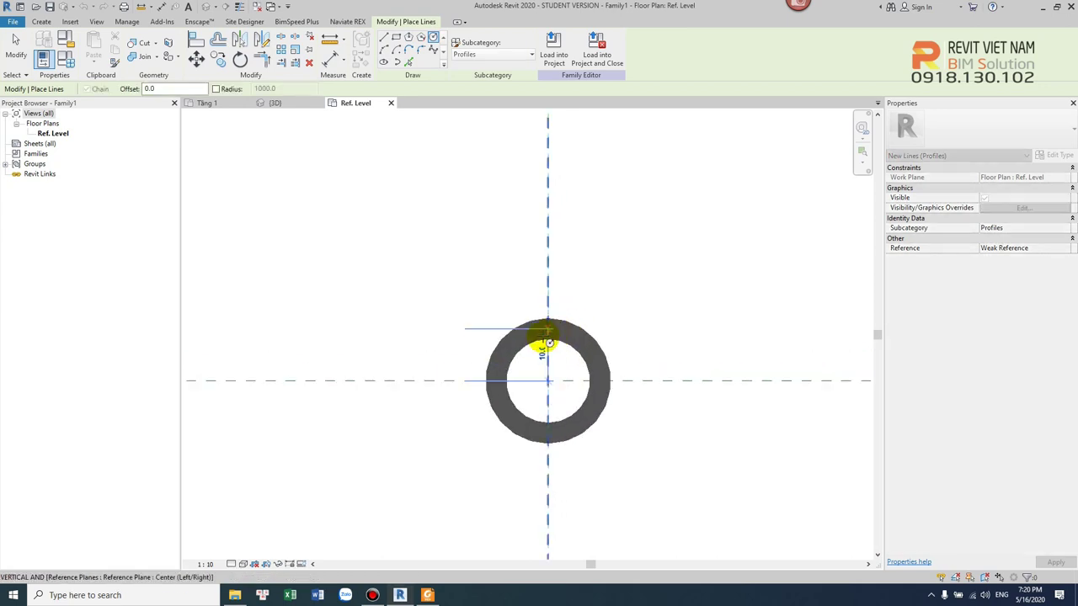
left_click(547, 337)
key("Escape")
key("Escape")
- Save the profile as Rail structure 1 in the D:\...\RNC-122\Family folder
scroll(543, 245, "down", 2)
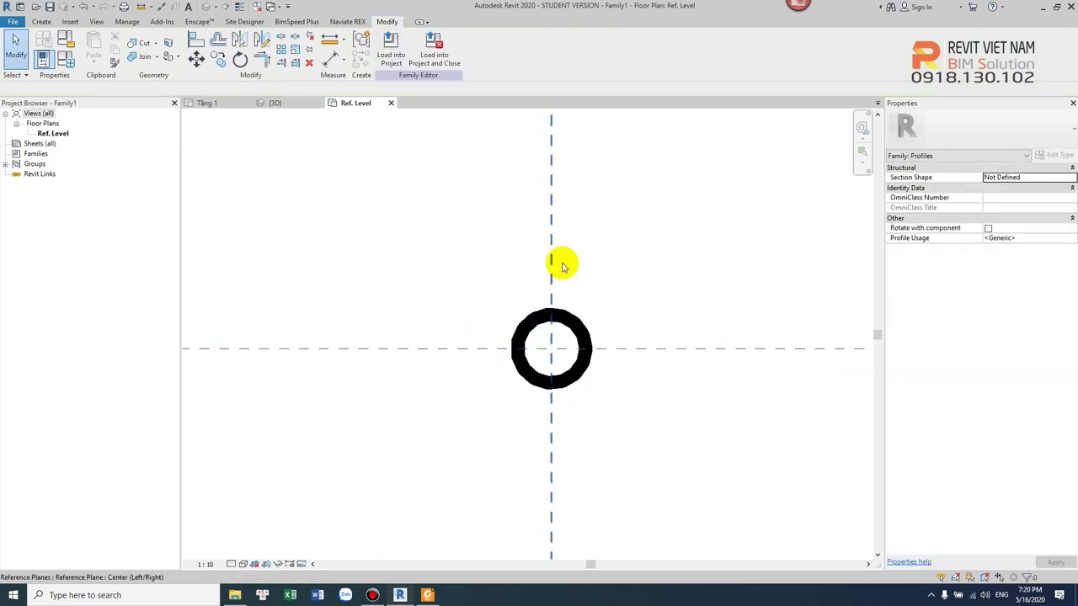
key("ctrl+s")
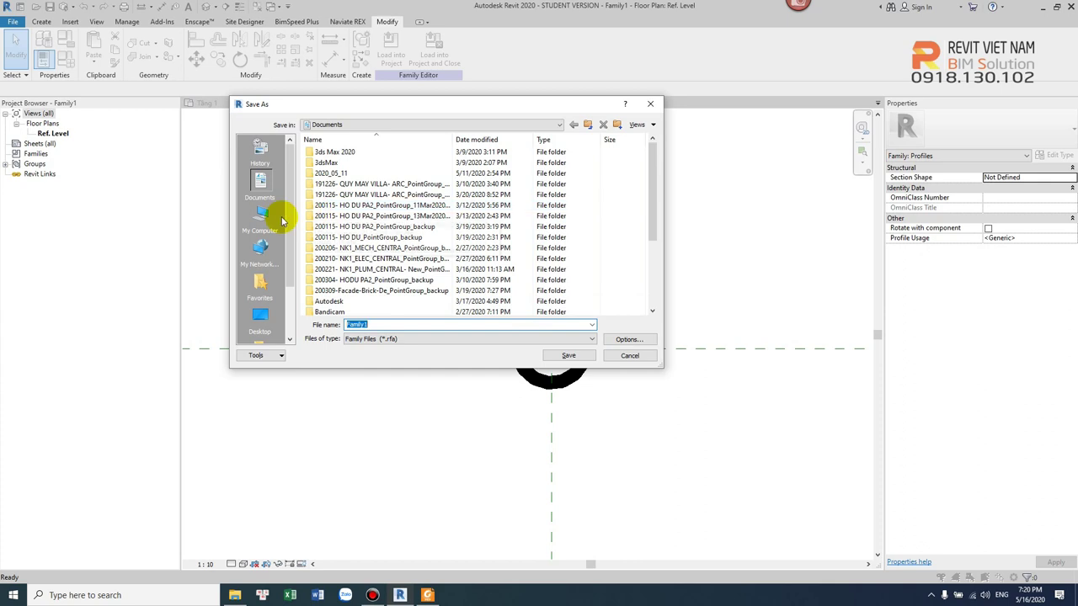
left_click(259, 217)
double_click(336, 260)
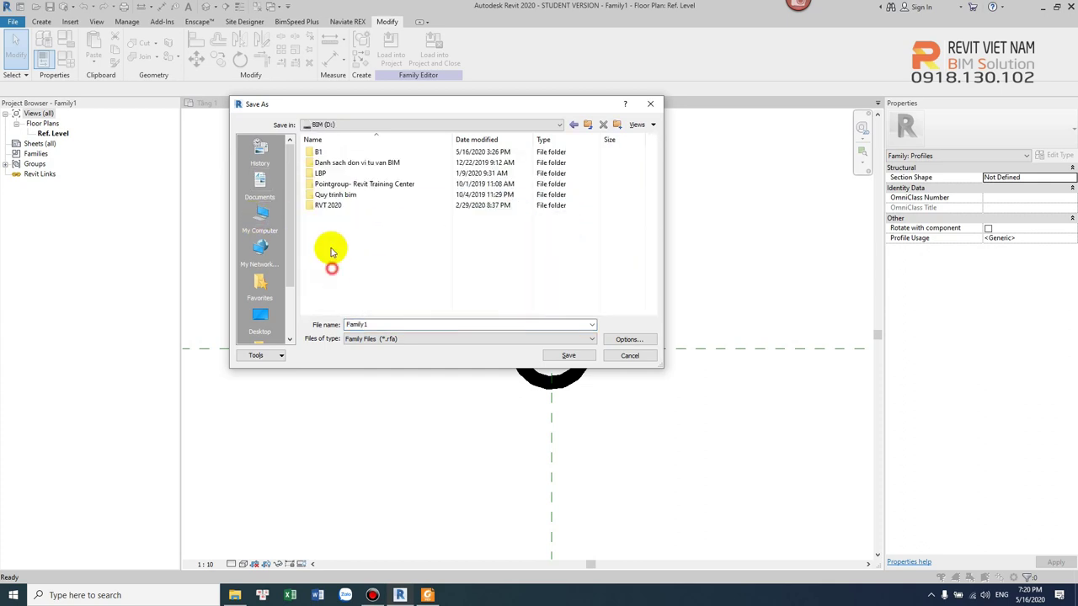
double_click(362, 183)
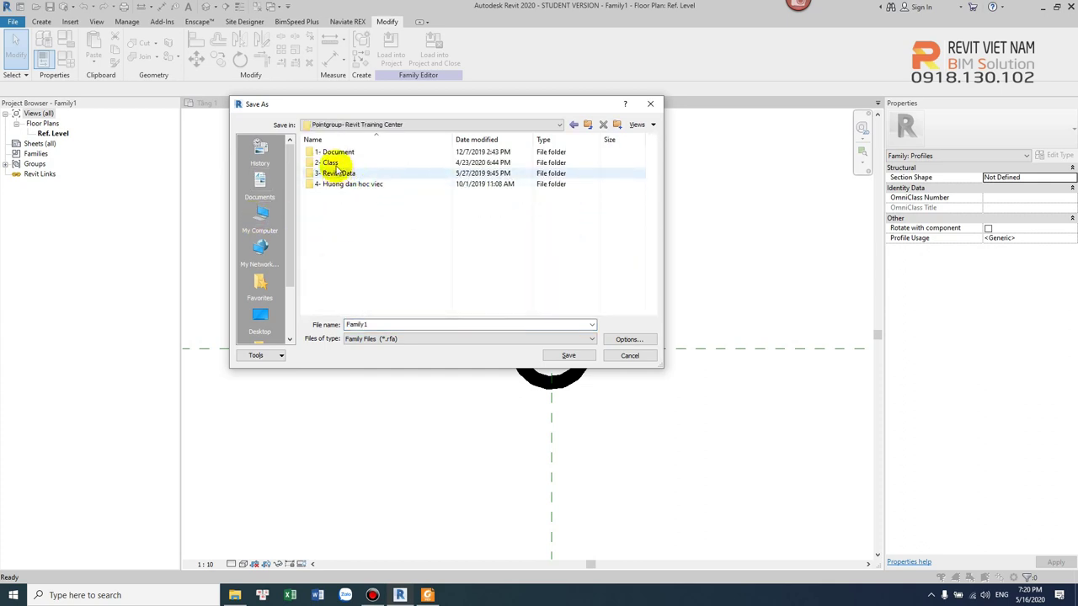
double_click(329, 162)
scroll(396, 261, "down", 1)
double_click(337, 301)
left_click(324, 162)
double_click(324, 162)
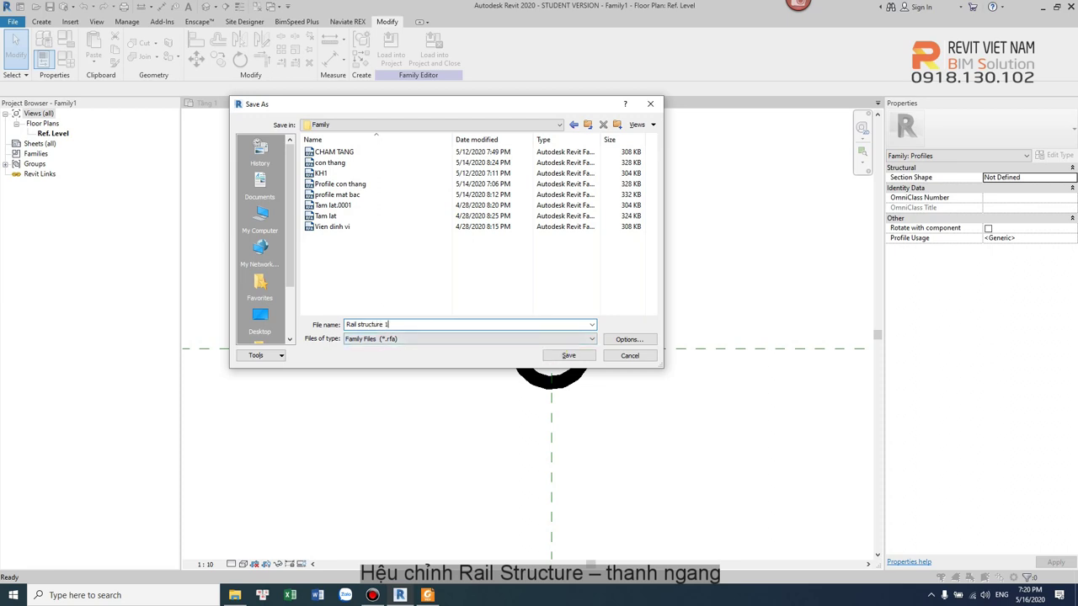
left_click(568, 355)
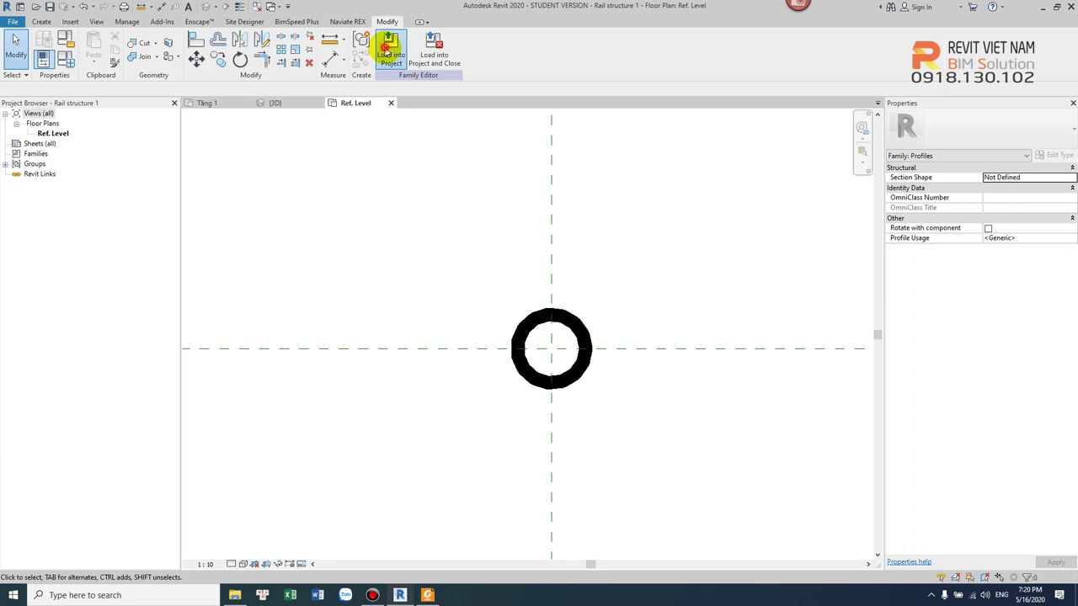
- Load Rail structure 1 into the project and make it RL1's lowest rail profile
left_click(391, 49)
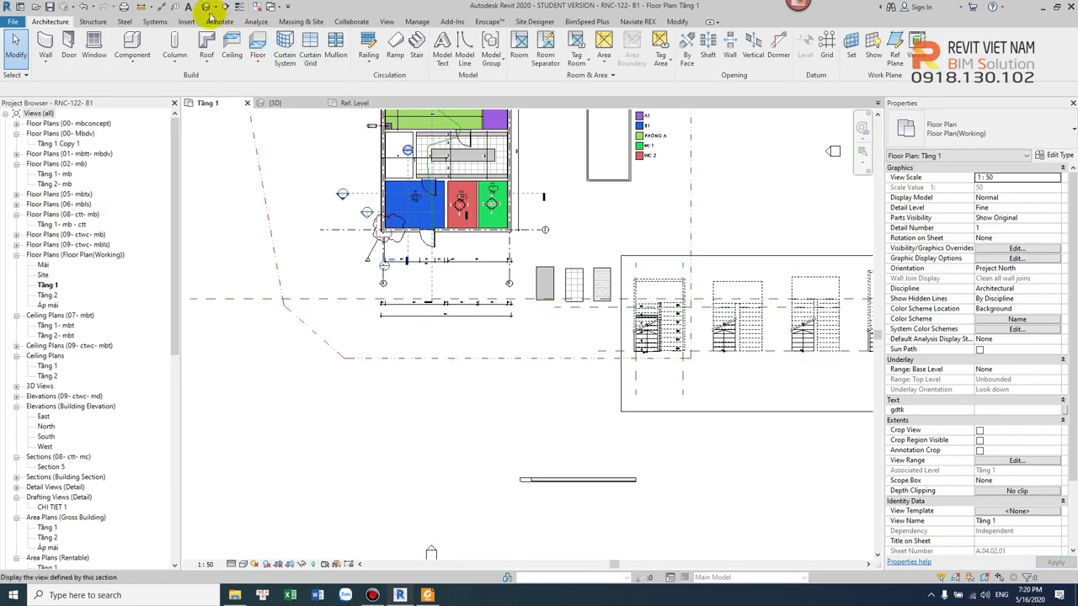
left_click(208, 7)
left_click(546, 373)
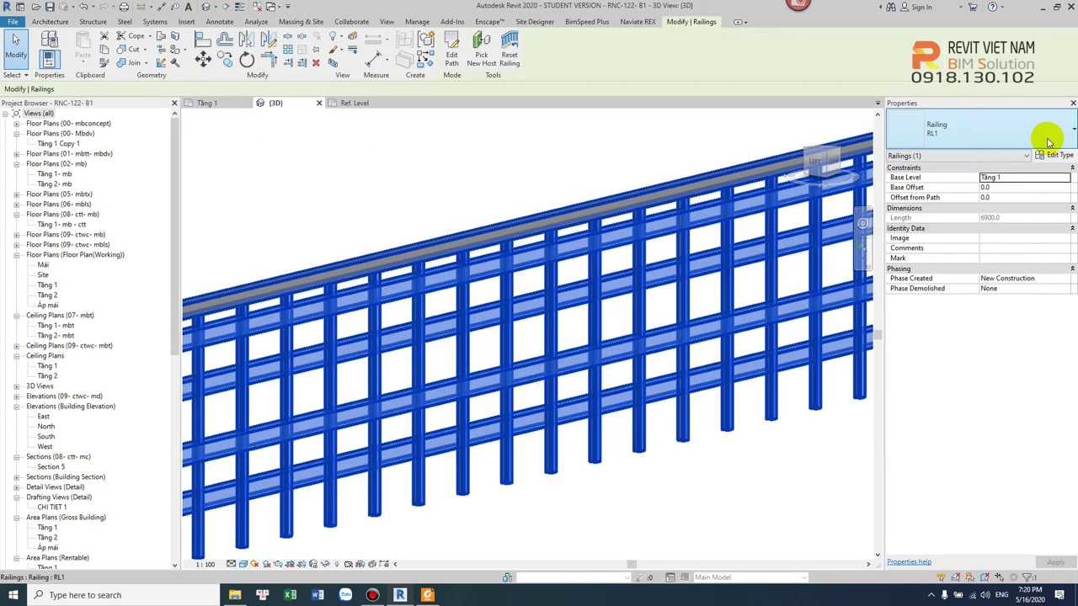
left_click(1054, 155)
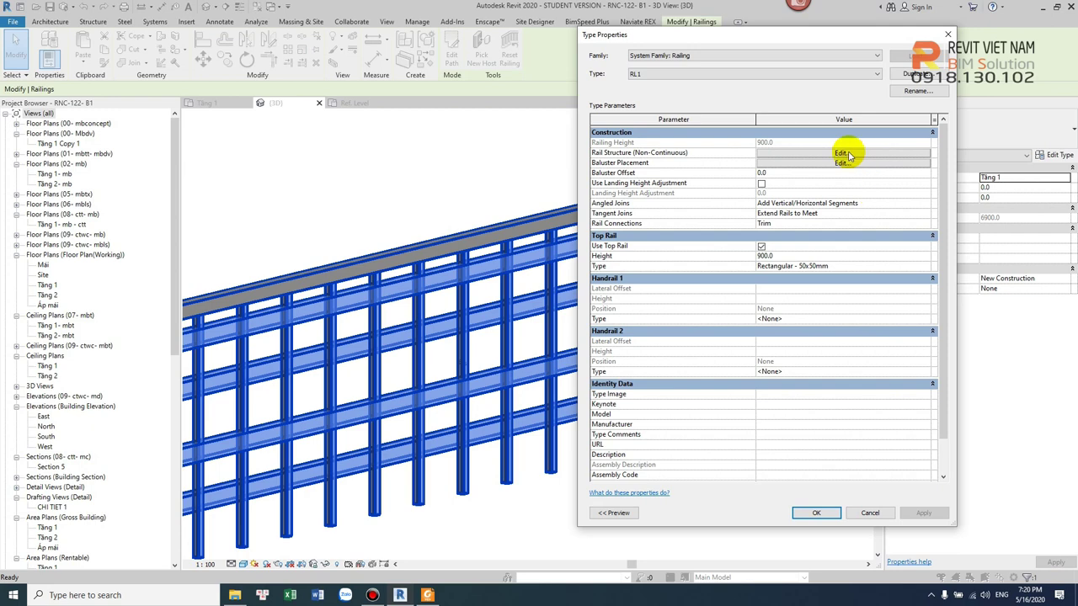
left_click(842, 153)
left_click(857, 109)
scroll(832, 131, "down", 2)
scroll(842, 152, "down", 2)
left_click(852, 163)
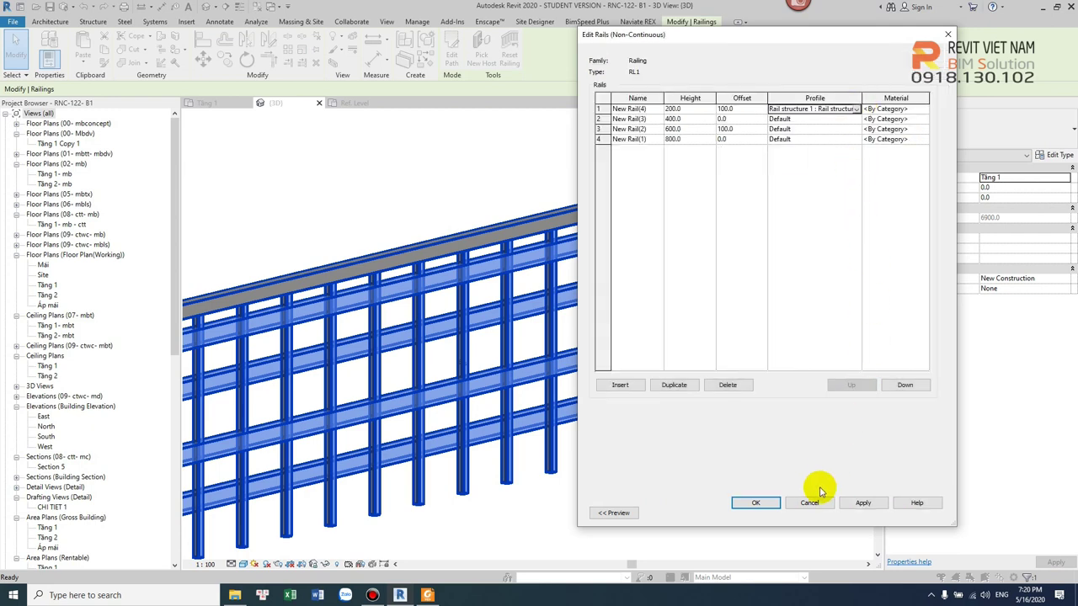
left_click(755, 503)
left_click(791, 511)
- Reselect the railing and orbit the 3D view to inspect the whole RL1 railing
left_click(701, 505)
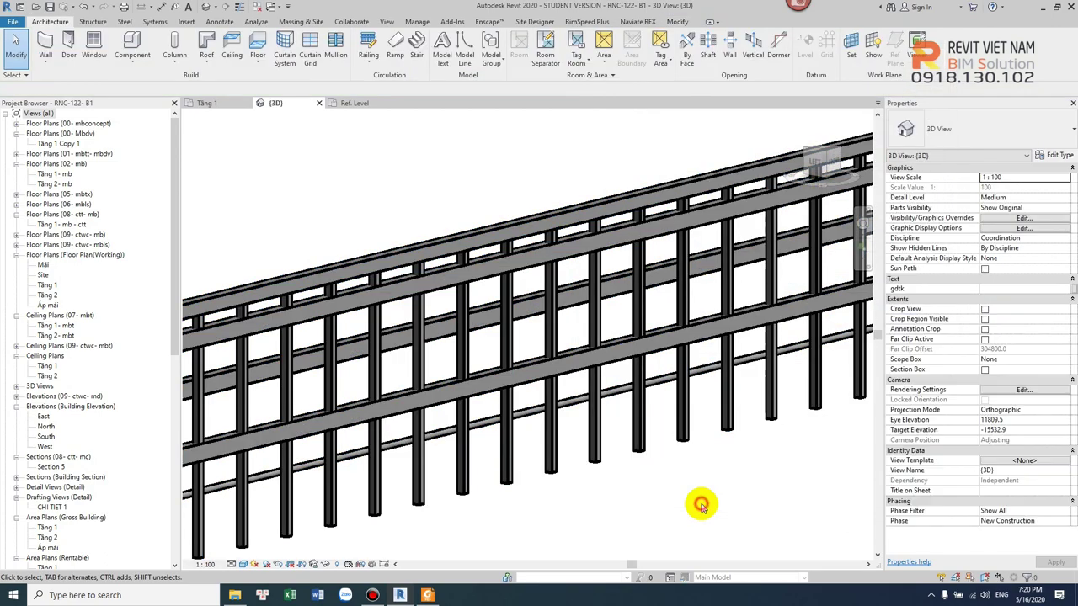
scroll(612, 429, "up", 3)
scroll(613, 433, "down", 4)
left_click(613, 434)
scroll(632, 452, "down", 5)
middle_click_drag(632, 452, 488, 493, "shift")
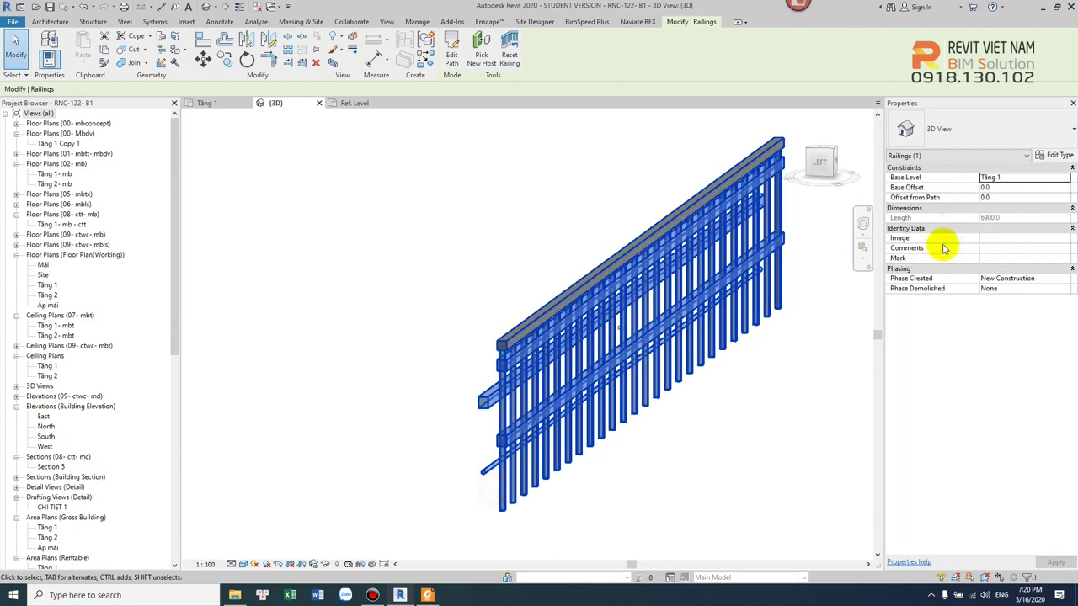
- Change the offset of RL1's lowest rail at height 200 from 100 to 0
left_click(1059, 158)
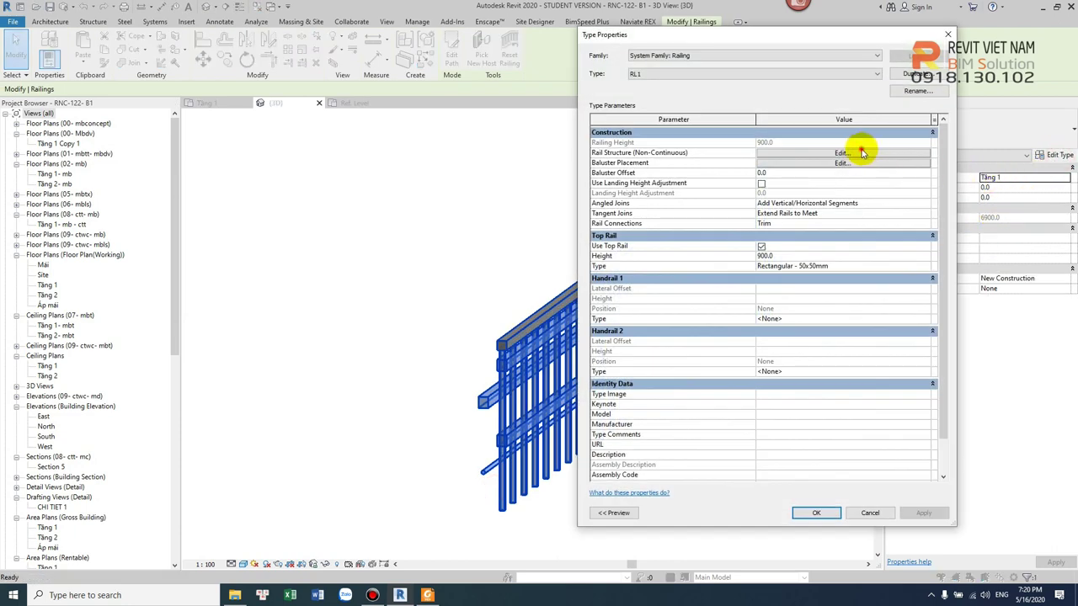
left_click(842, 152)
left_click(749, 128)
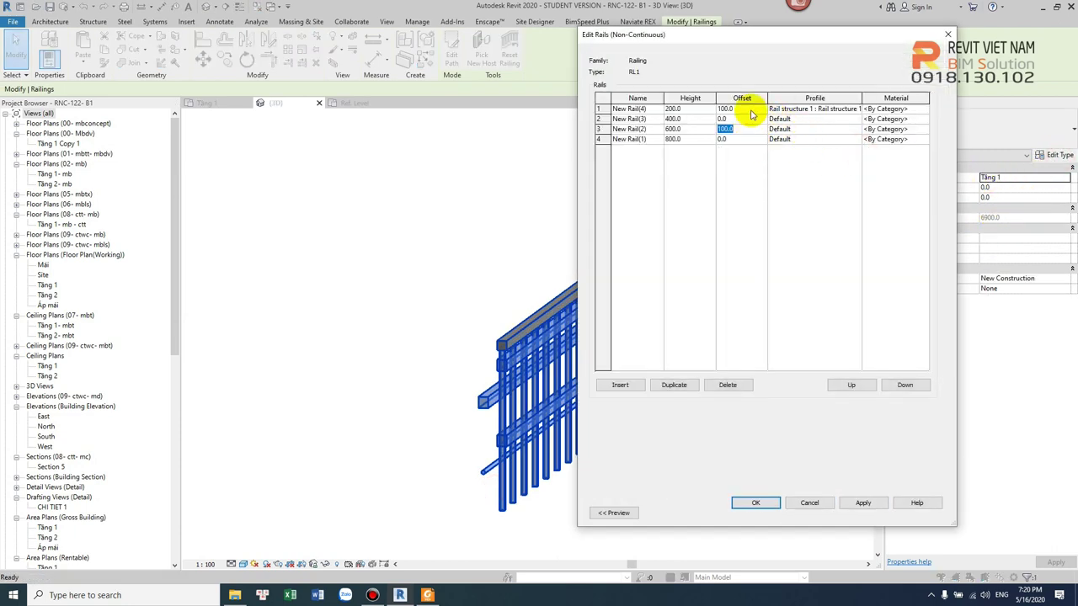
type("0")
left_click(863, 503)
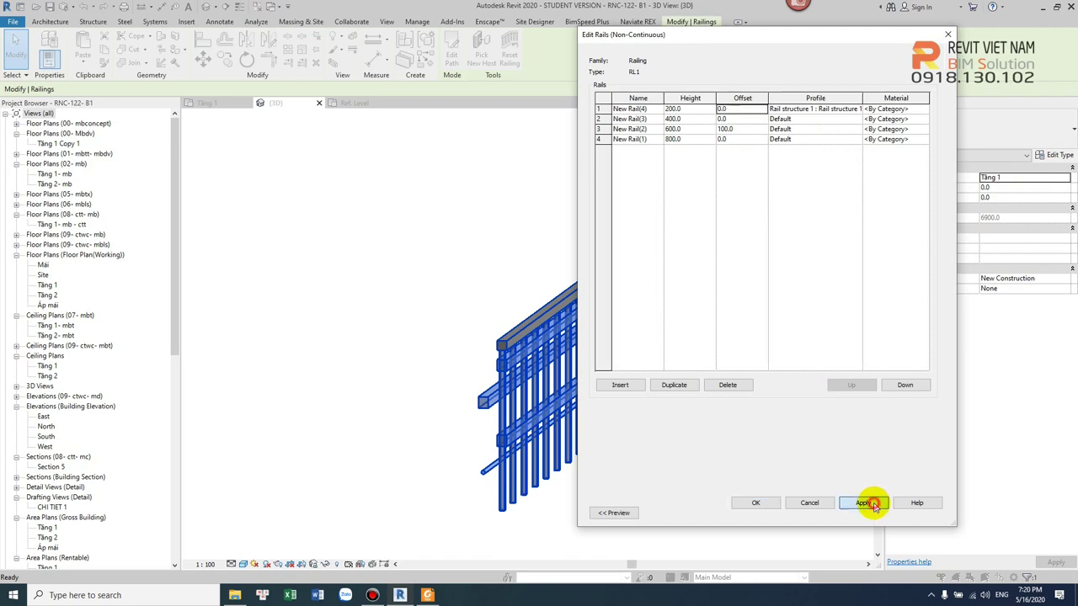
left_click(755, 503)
left_click(816, 514)
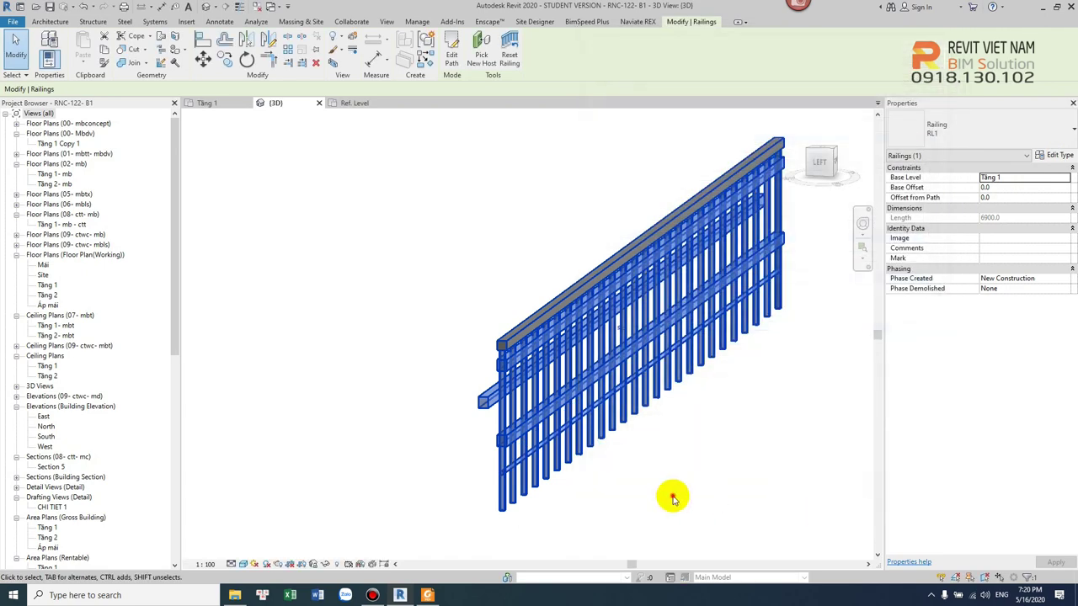
left_click(666, 493)
scroll(464, 447, "up", 3)
scroll(645, 474, "up", 3)
scroll(642, 480, "up", 2)
scroll(642, 480, "down", 3)
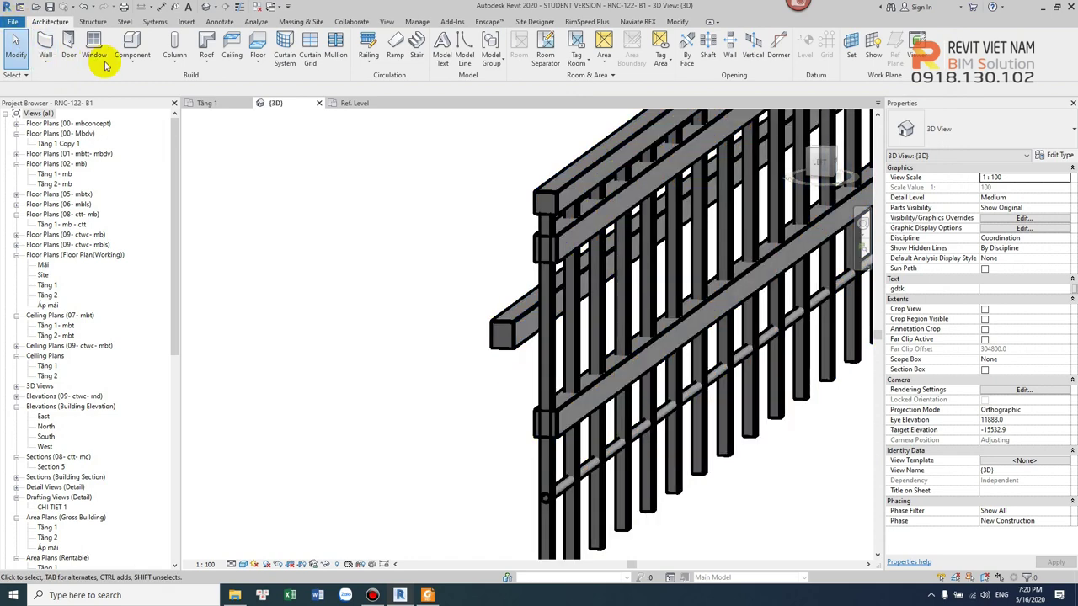
- Delete the existing ring in the Rail structure 1 profile view
left_click(351, 103)
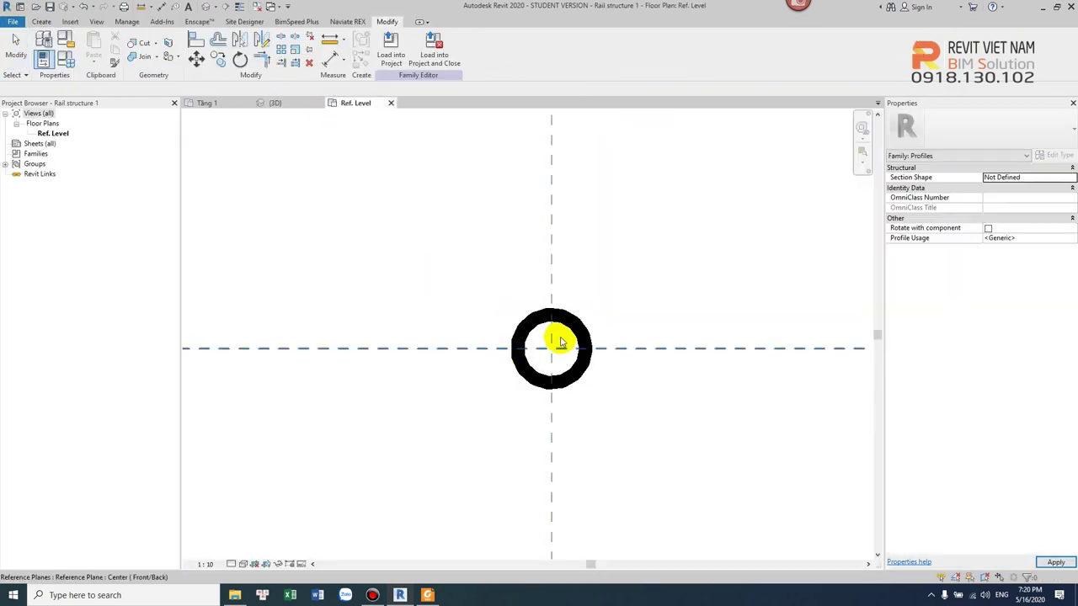
left_click(579, 326)
key("Delete")
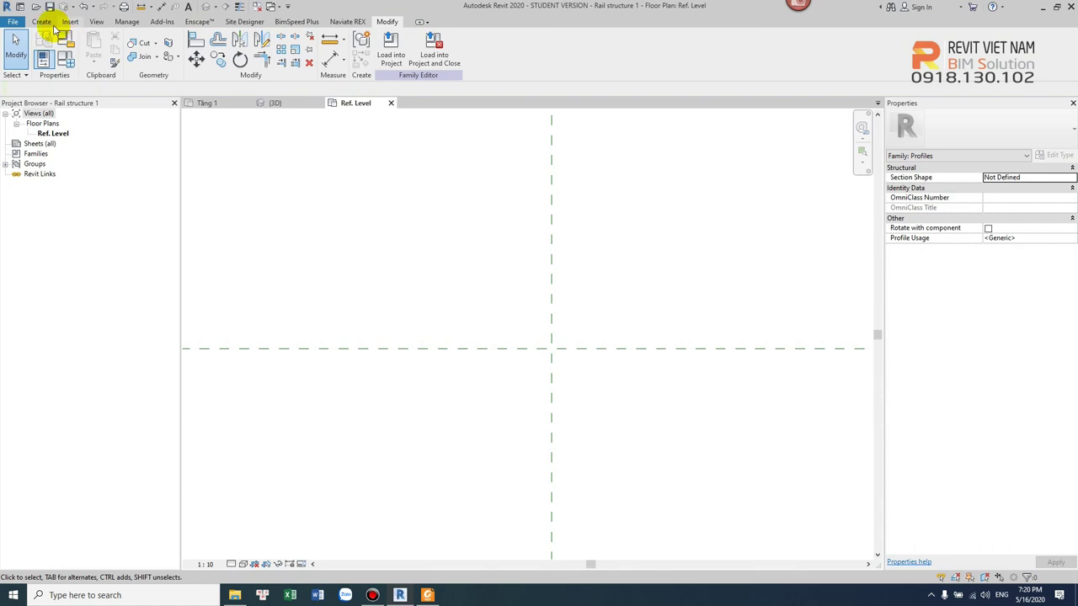
- Draw a new, wider circle centred on the reference-plane intersection
left_click(42, 21)
left_click(80, 43)
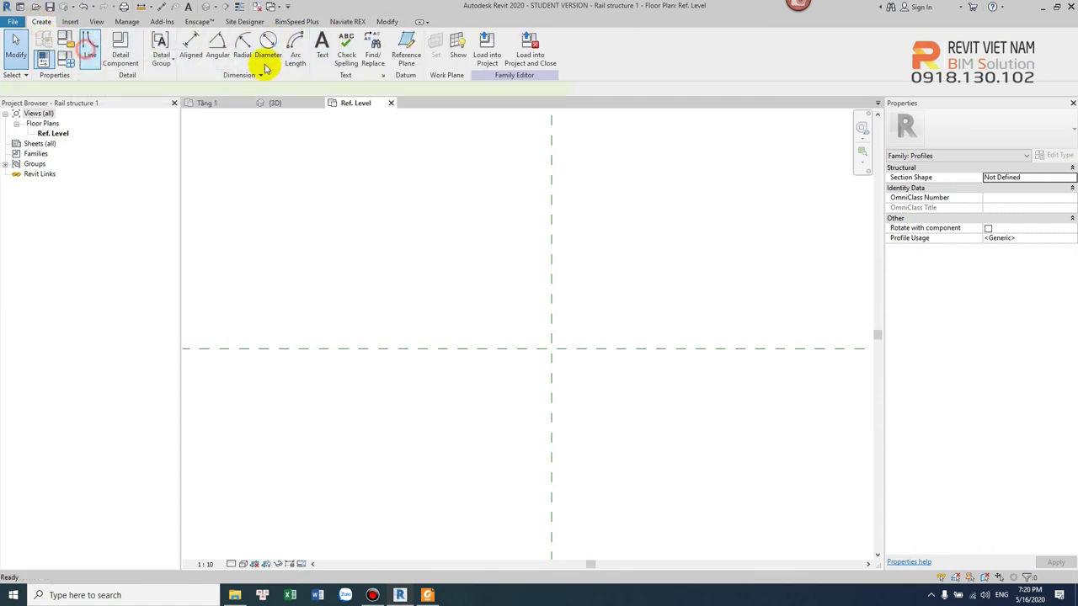
left_click(384, 63)
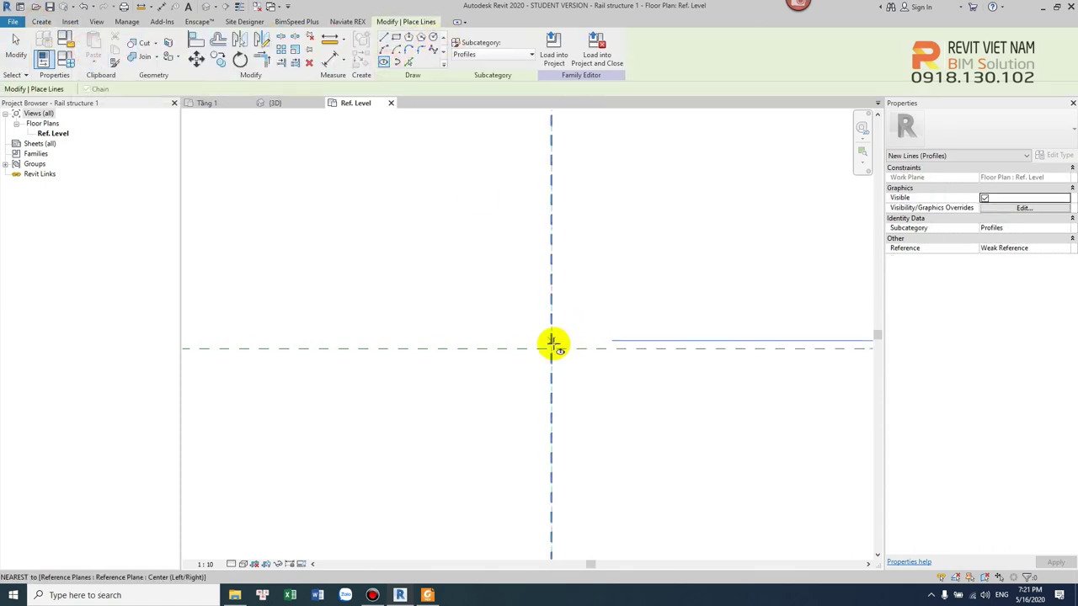
left_click(552, 347)
left_click(598, 349)
key("Escape")
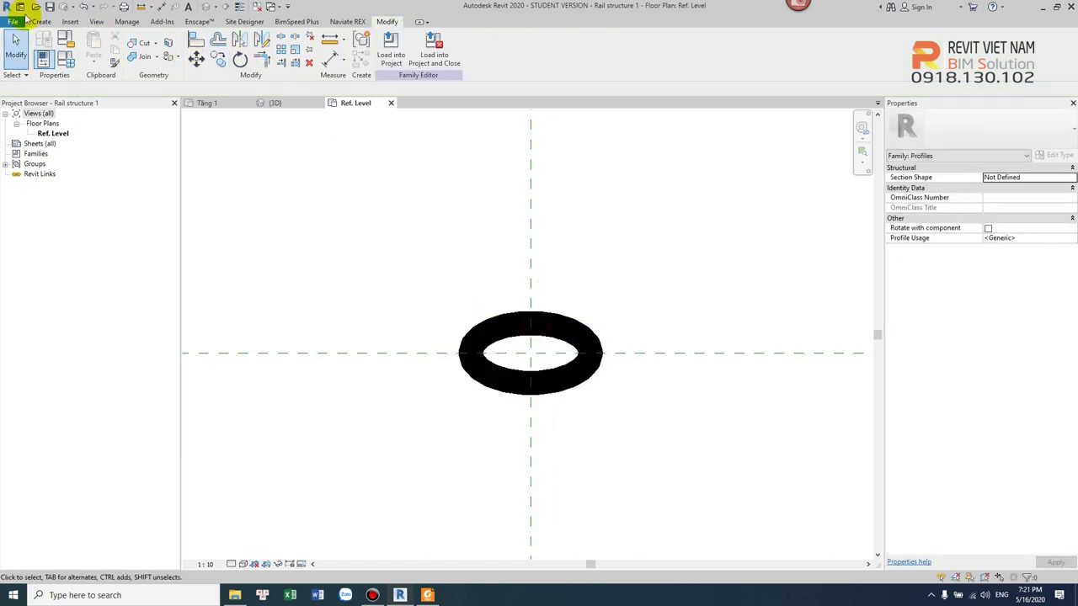
left_click(12, 23)
mouse_move(40, 153)
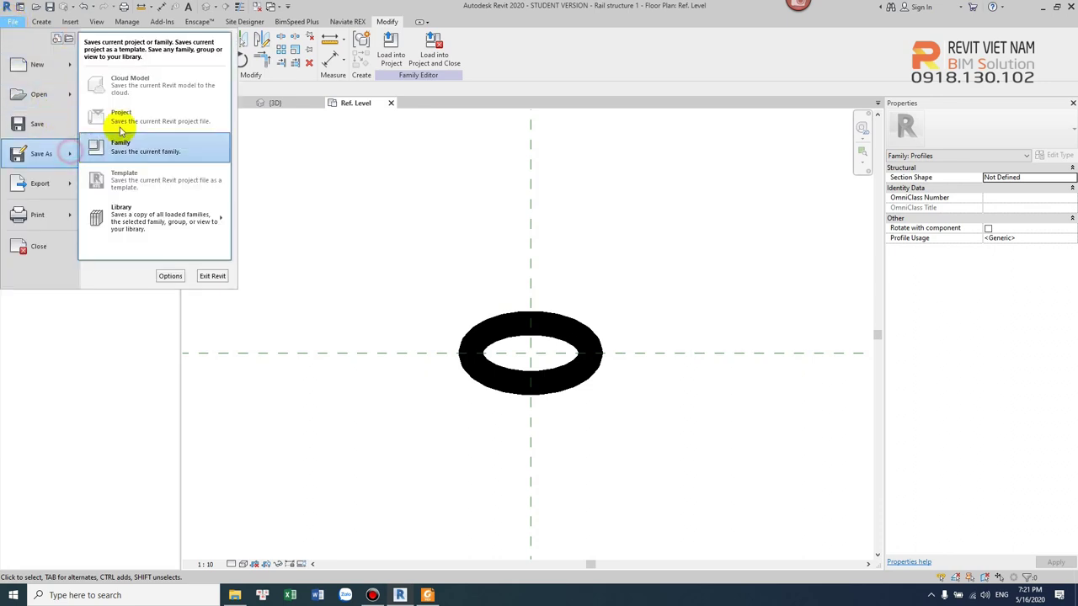
- Save the profile as family 'Rail structure 2', load it into the project, and return to 3D
left_click(140, 145)
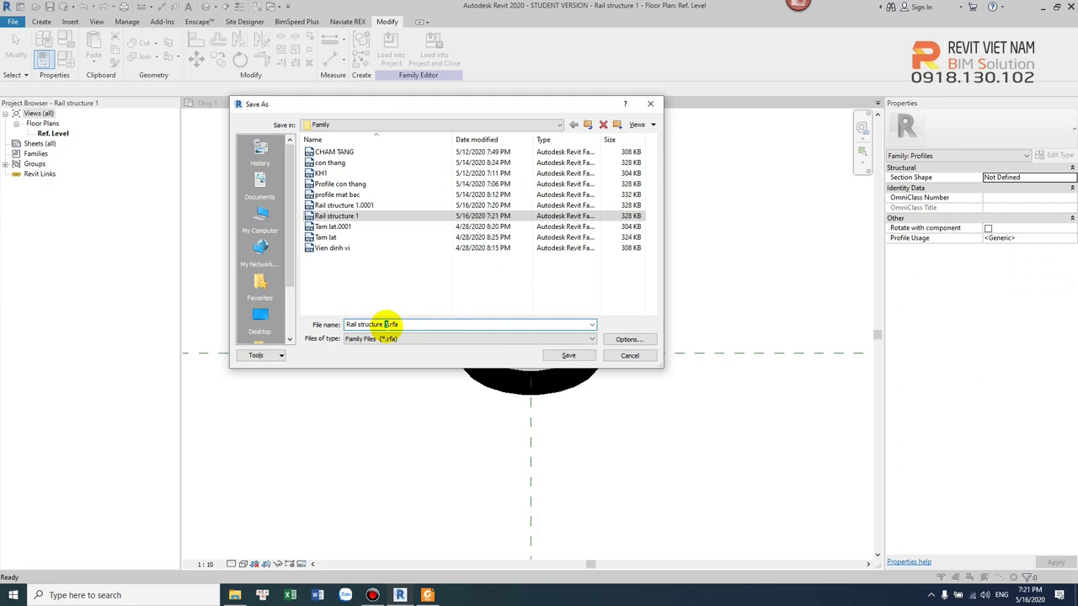
left_click(569, 355)
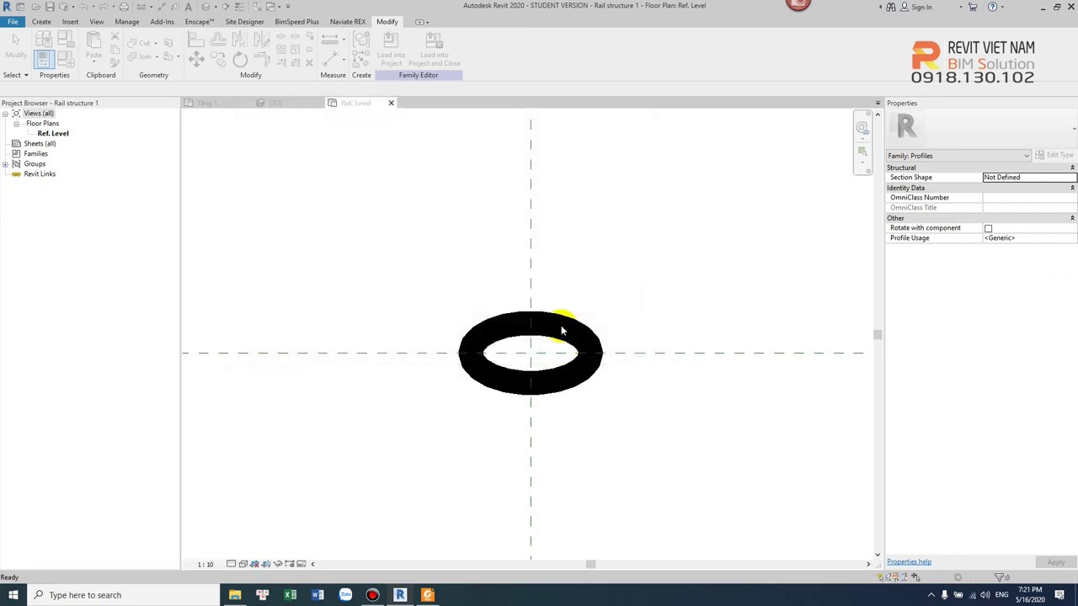
left_click(390, 68)
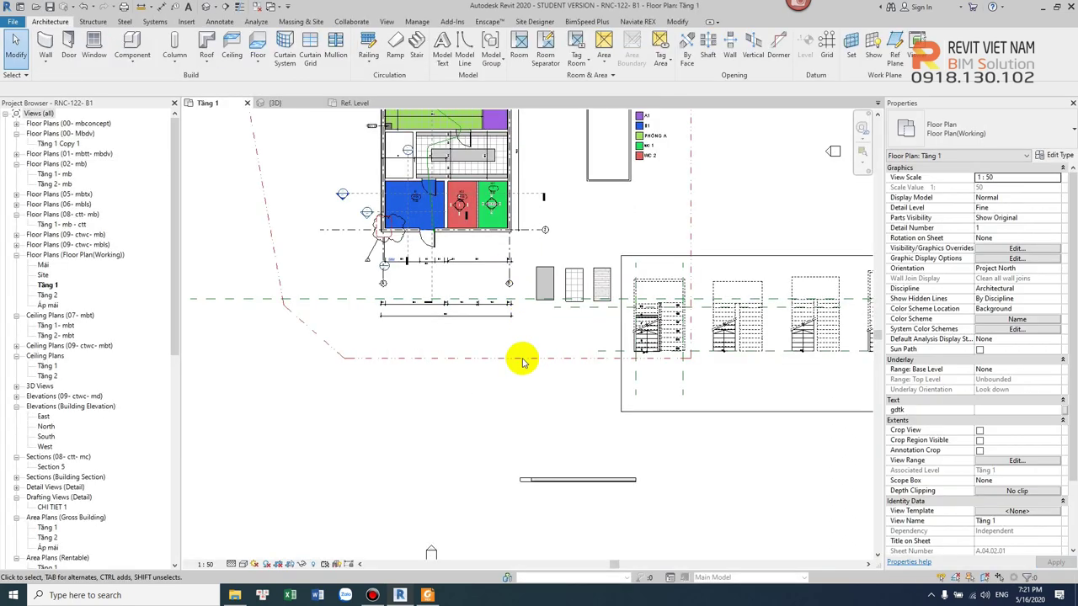
left_click(203, 7)
- Give RL1's second rail the Rail structure 2 profile and check the result
left_click(592, 380)
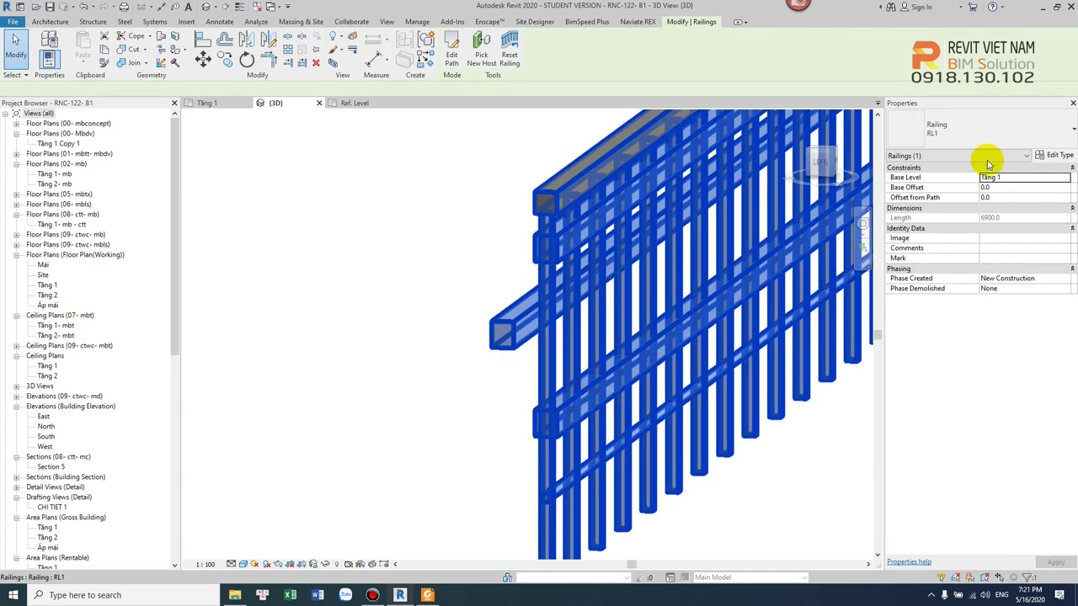
left_click(1062, 157)
left_click(834, 151)
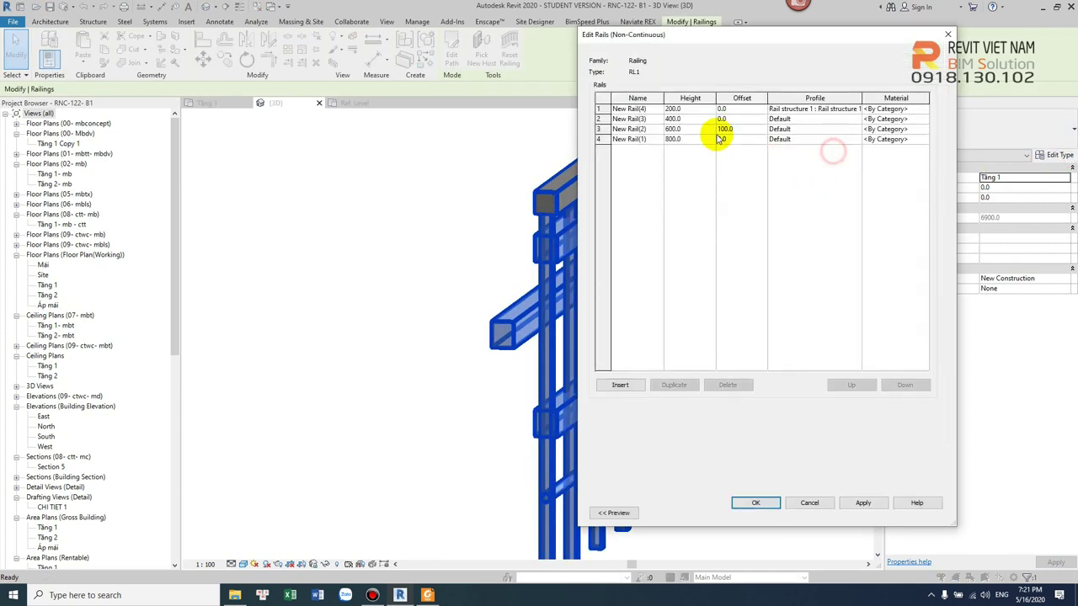
left_click(854, 120)
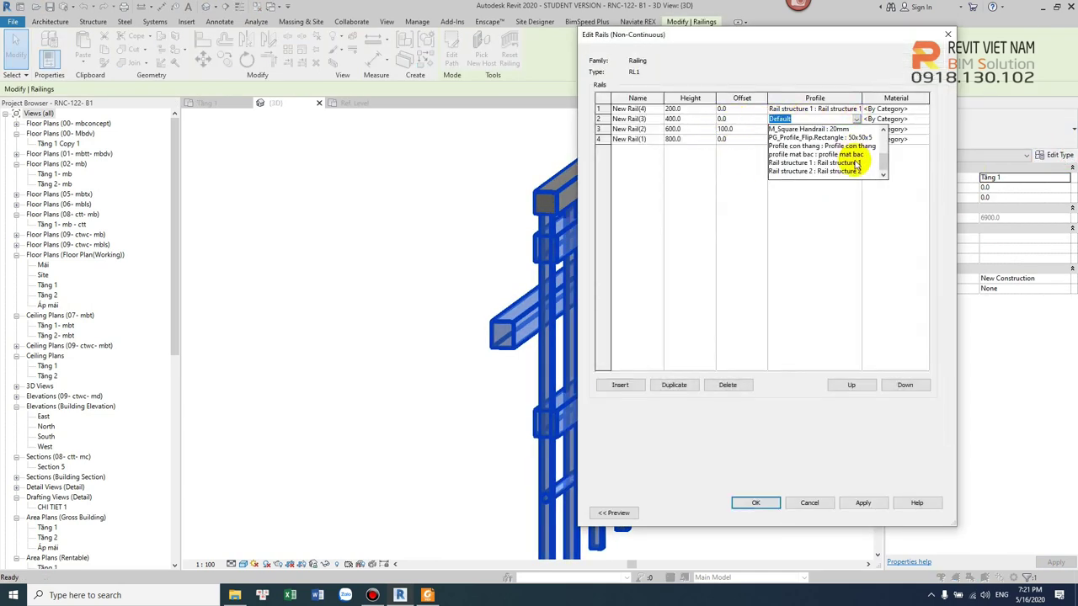
left_click(855, 173)
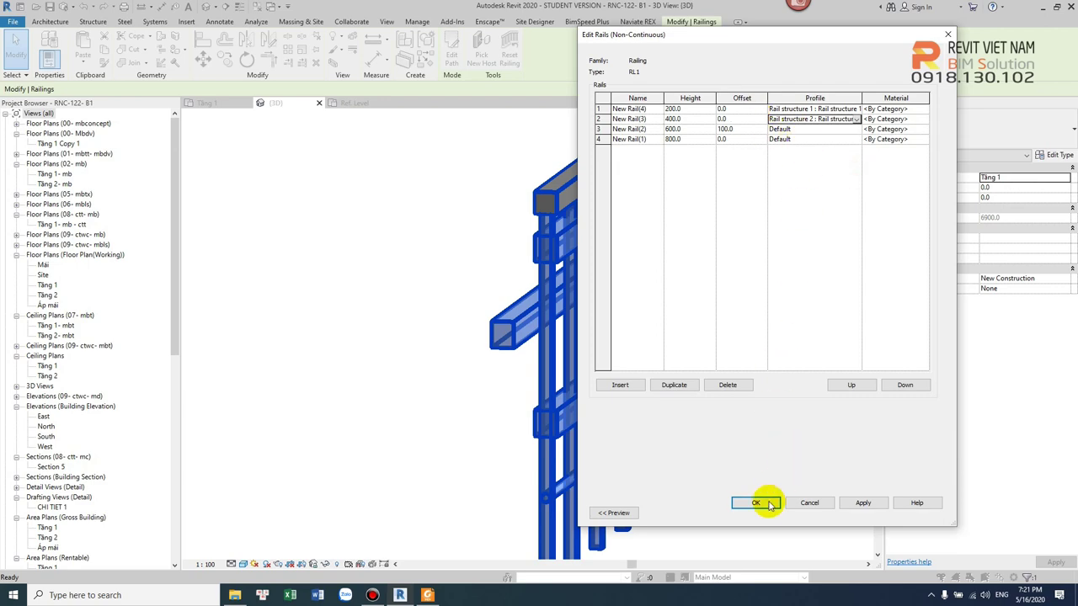
left_click(756, 503)
left_click(817, 510)
left_click(760, 510)
scroll(571, 405, "up", 5)
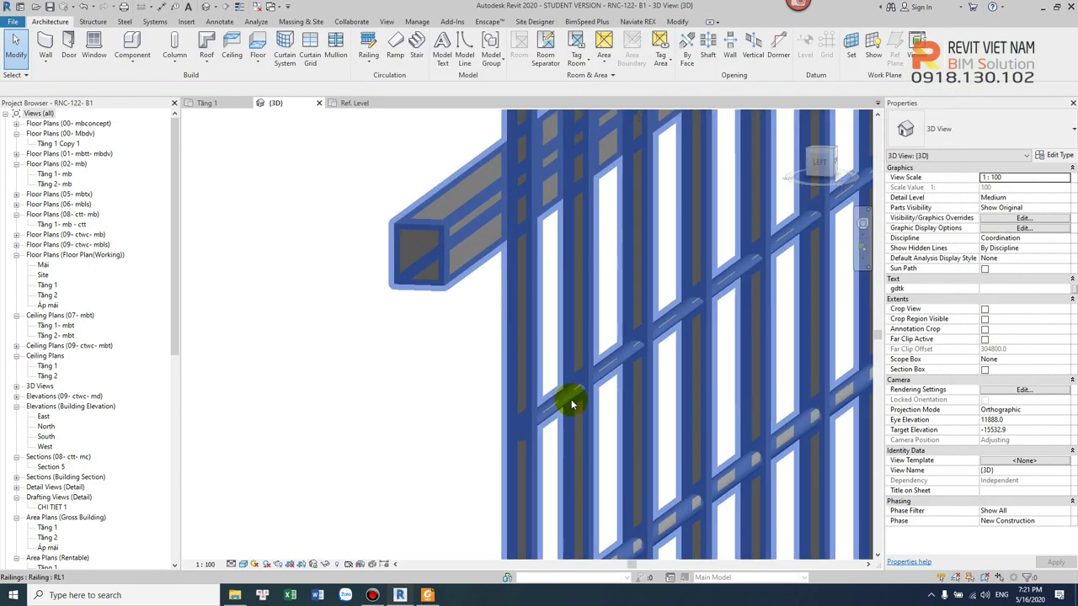
scroll(650, 446, "up", 3)
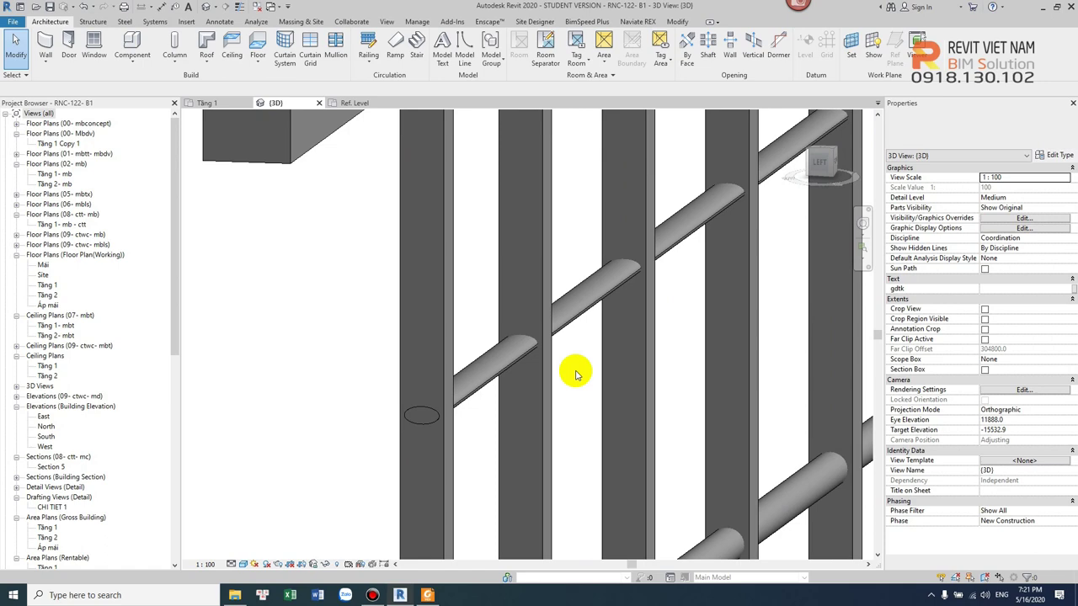
scroll(548, 314, "down", 3)
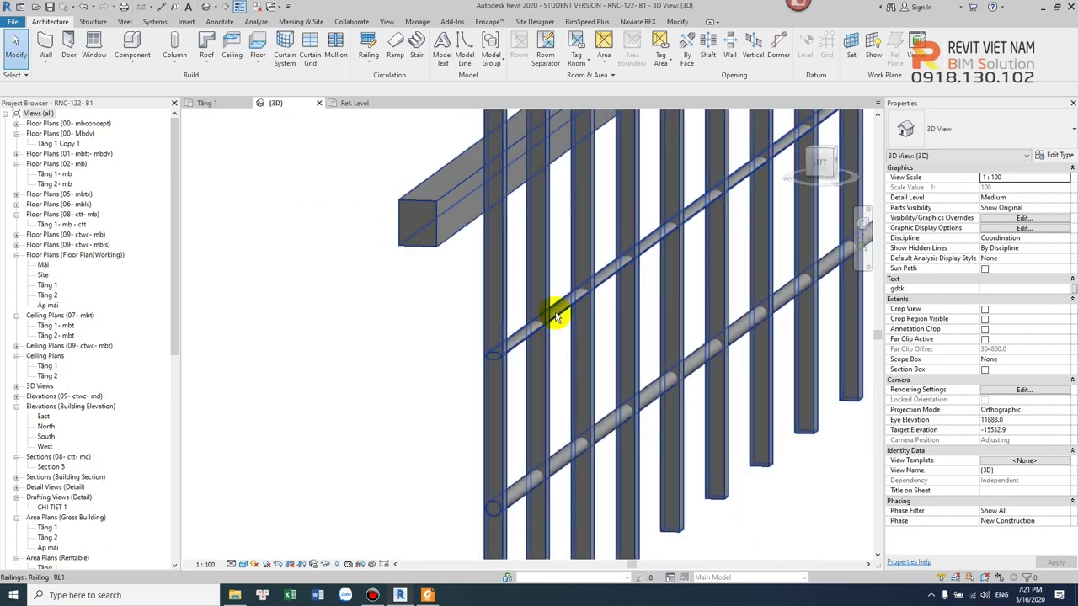
scroll(548, 325, "up", 3)
- Set RL1's third rail to Rail structure 1 and fourth rail to Rail structure 2
left_click(528, 327)
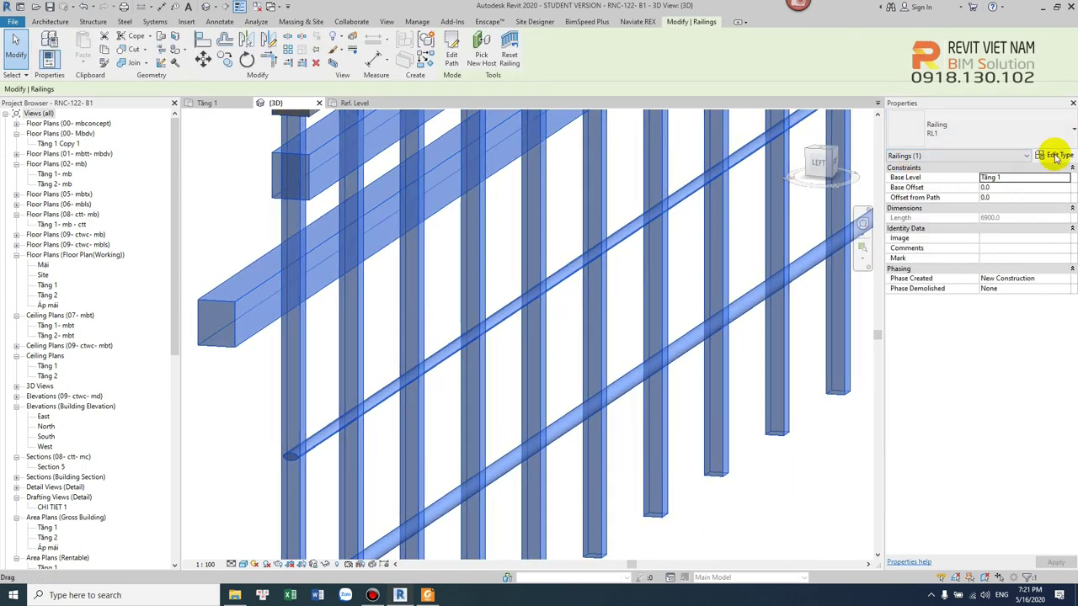
left_click(1052, 155)
left_click(845, 155)
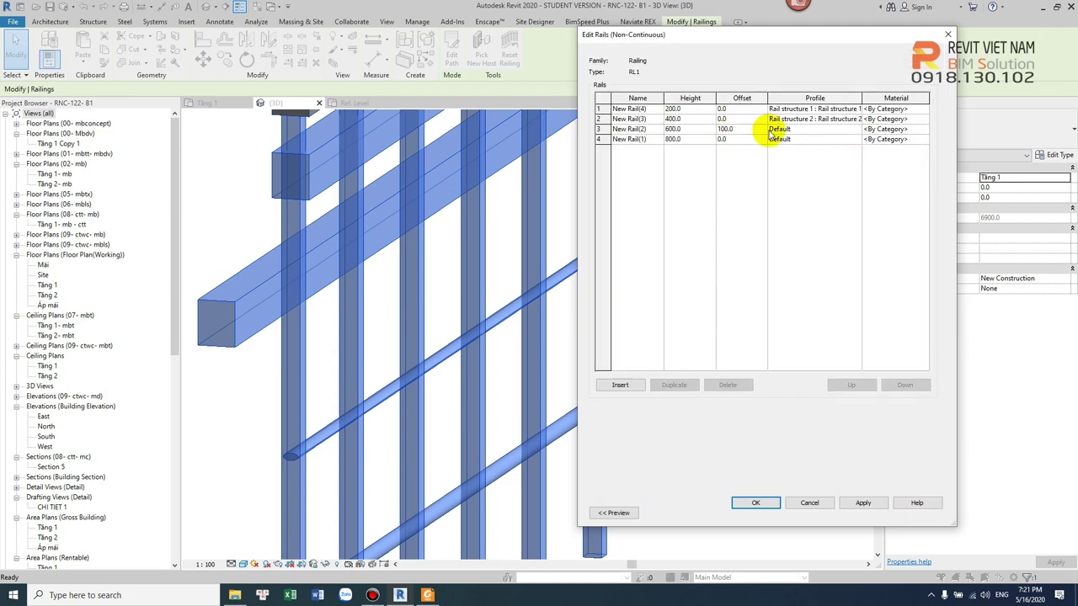
left_click(859, 129)
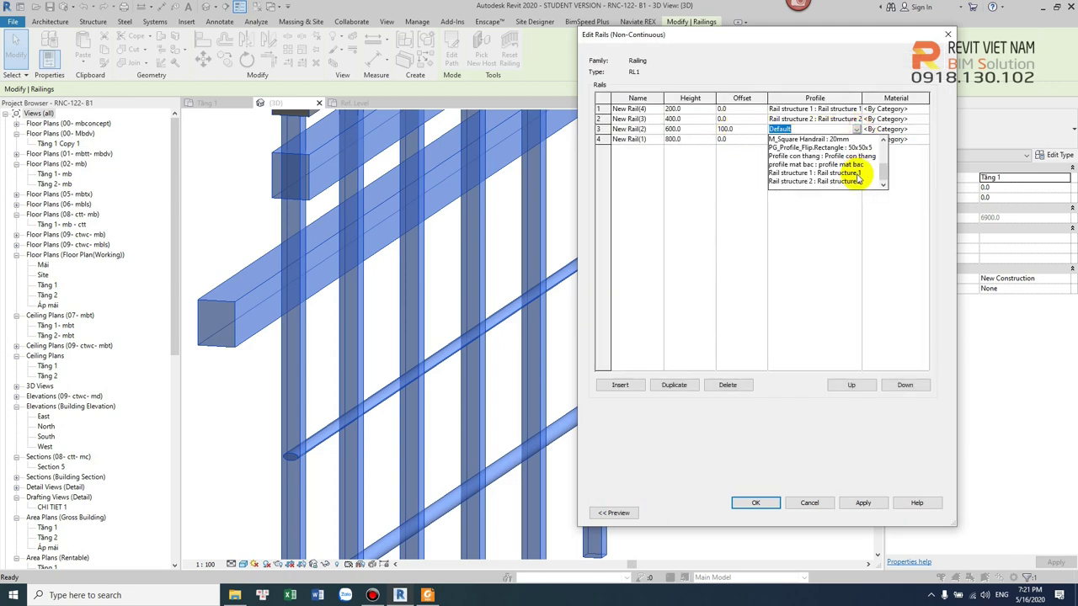
left_click(845, 168)
left_click(854, 140)
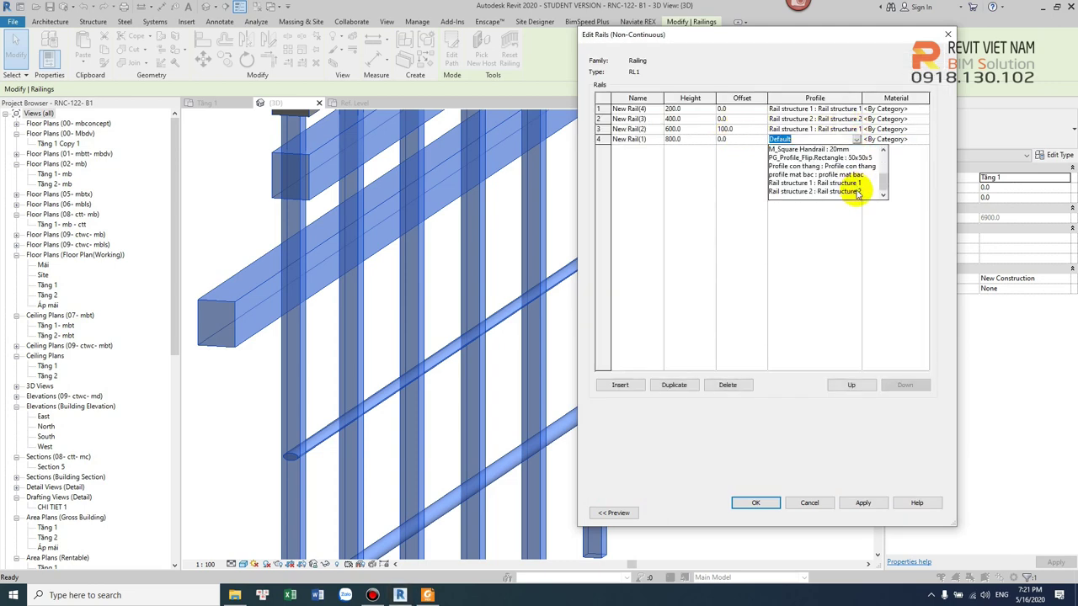
left_click(855, 191)
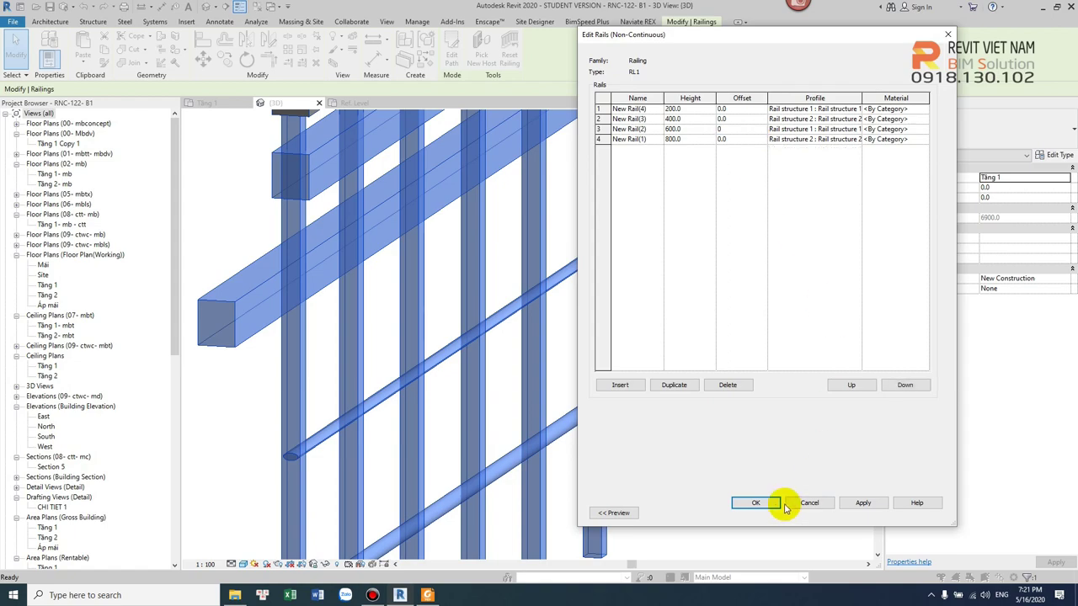
left_click(760, 503)
left_click(821, 512)
left_click(760, 492)
mouse_move(760, 477)
middle_mouse_down("shift")
mouse_move(680, 469)
mouse_move(714, 457)
mouse_move(714, 481)
mouse_move(642, 406)
mouse_move(680, 428)
mouse_move(580, 358)
mouse_move(539, 380)
middle_mouse_up("shift")
- Temporarily isolate the RL1 railing with HI
left_click(642, 406)
key("h")
key("i")
left_click(240, 565)
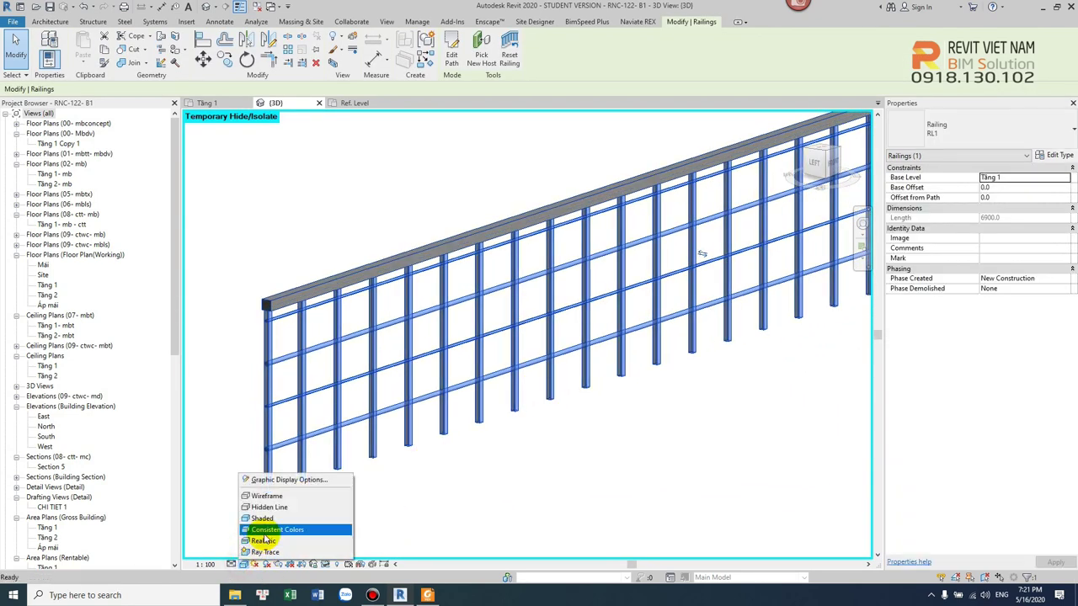
- Switch the 3D view to the Realistic visual style
left_click(301, 534)
scroll(379, 421, "up", 2)
left_click(462, 511)
scroll(344, 413, "up", 2)
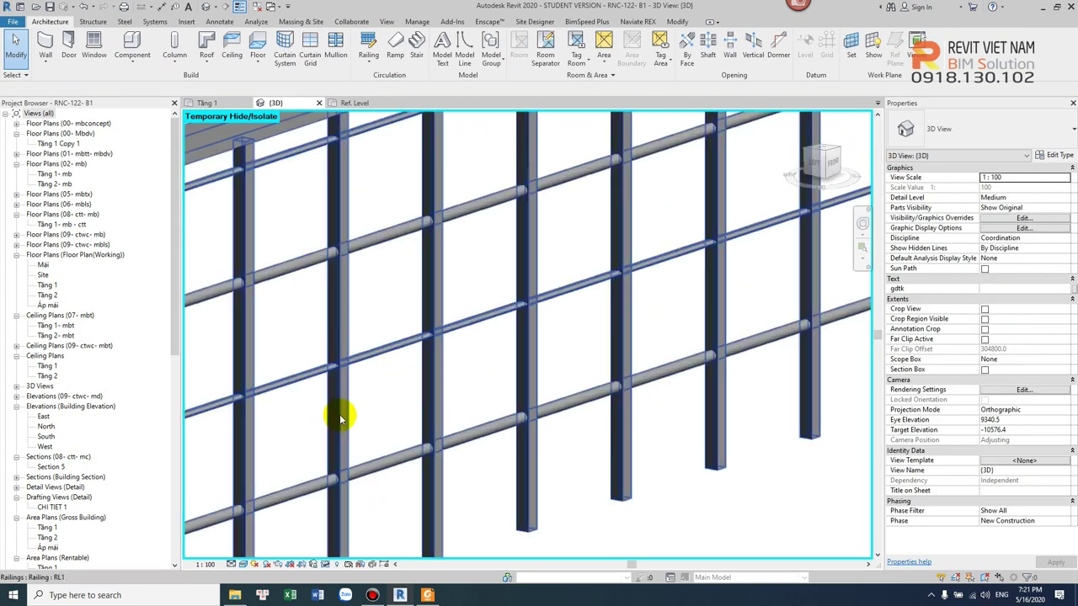
scroll(384, 401, "down", 3)
- Bring up RL1's rail structure list, leaving Baluster Placement unchanged
left_click(404, 380)
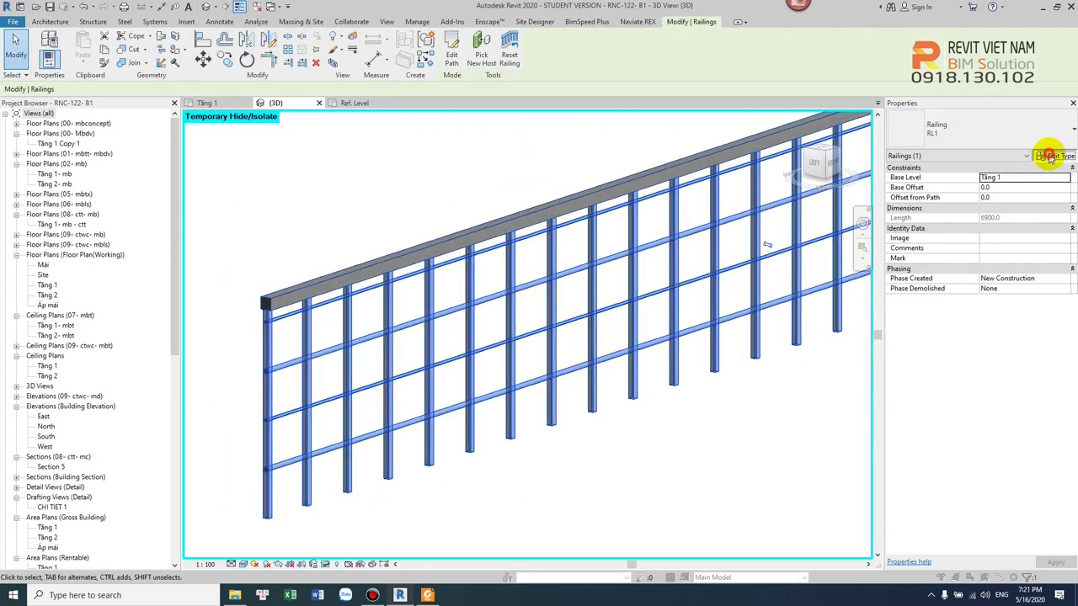
left_click(1053, 155)
left_click(839, 162)
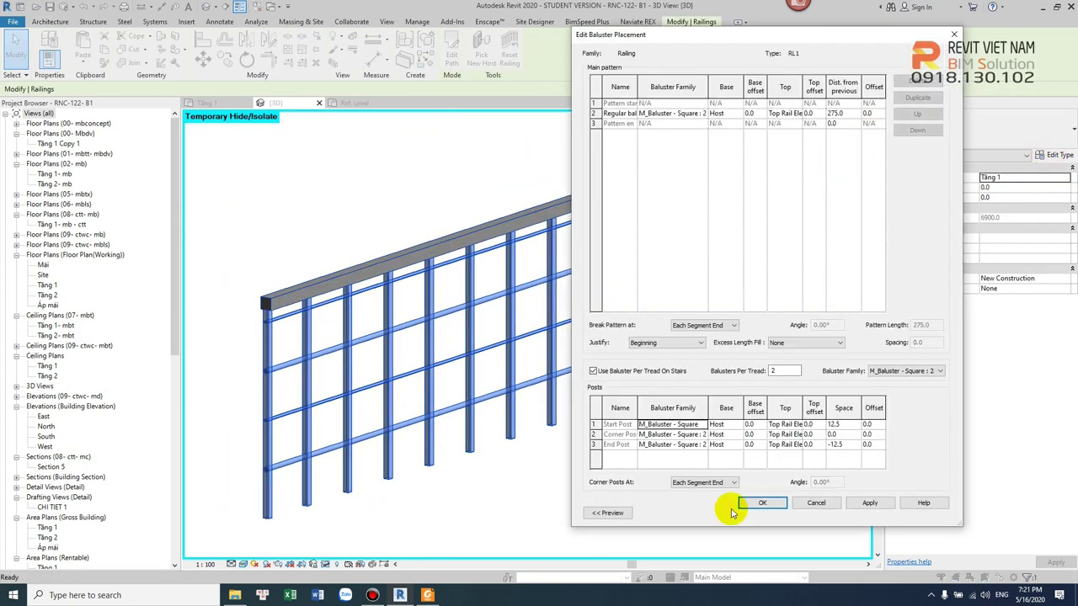
left_click(765, 502)
left_click(832, 149)
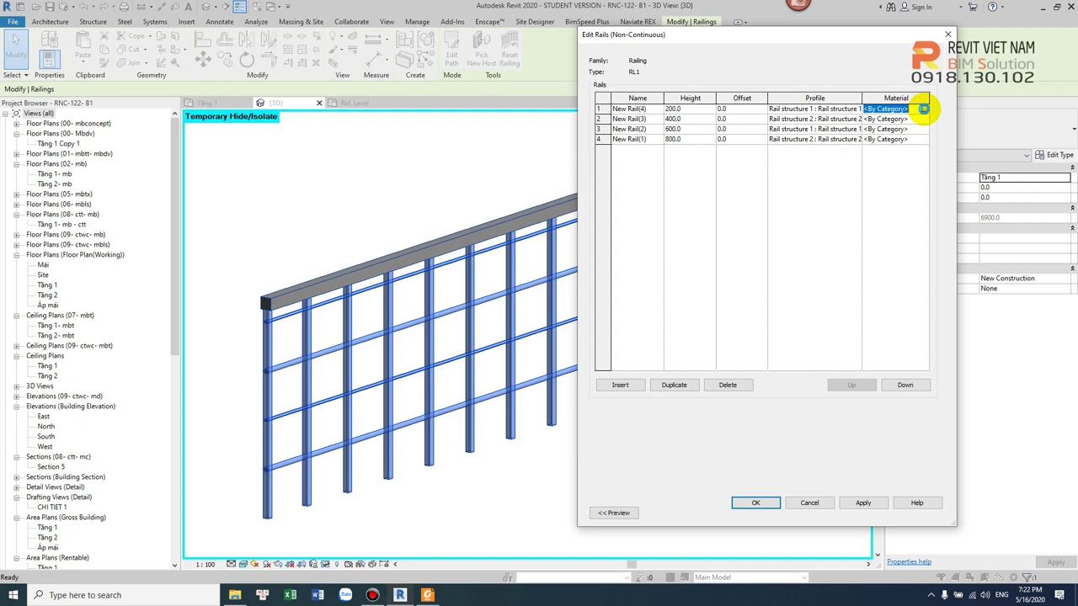
- Browse materials for the lowest rail, trying A- VL- GO CUA
left_click(924, 109)
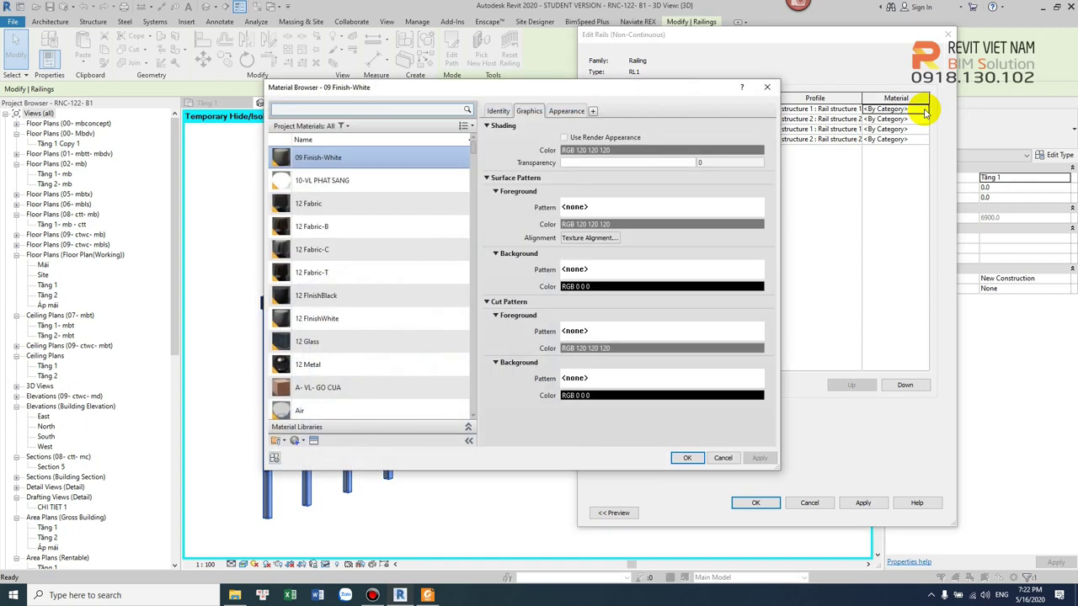
left_click(408, 402)
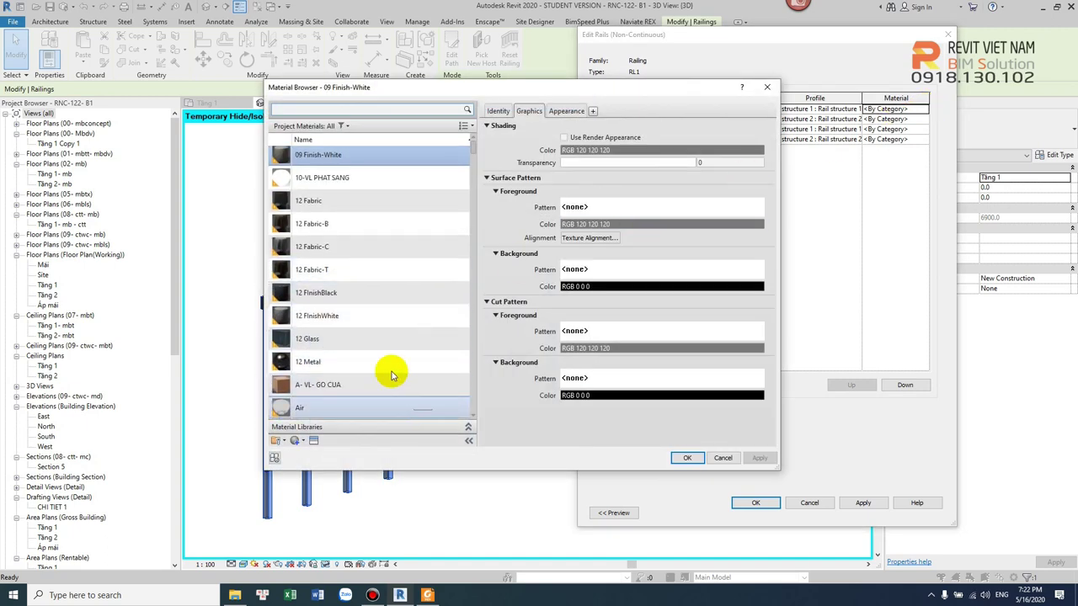
scroll(407, 367, "down", 3)
scroll(411, 367, "up", 3)
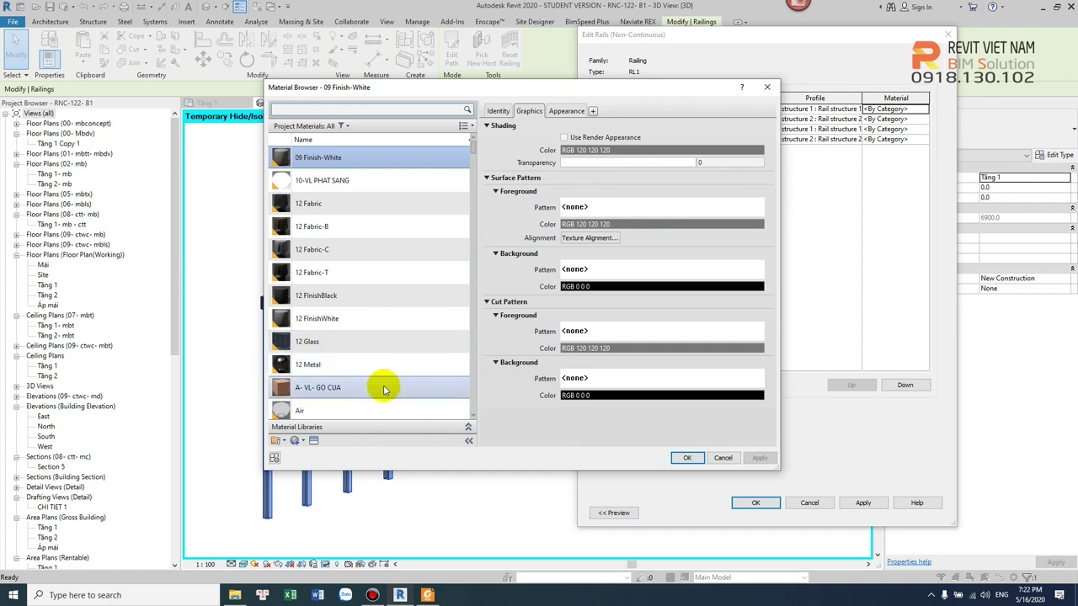
left_click(383, 389)
scroll(373, 362, "down", 3)
scroll(362, 387, "down", 3)
scroll(352, 406, "down", 3)
scroll(352, 407, "down", 3)
scroll(349, 408, "down", 2)
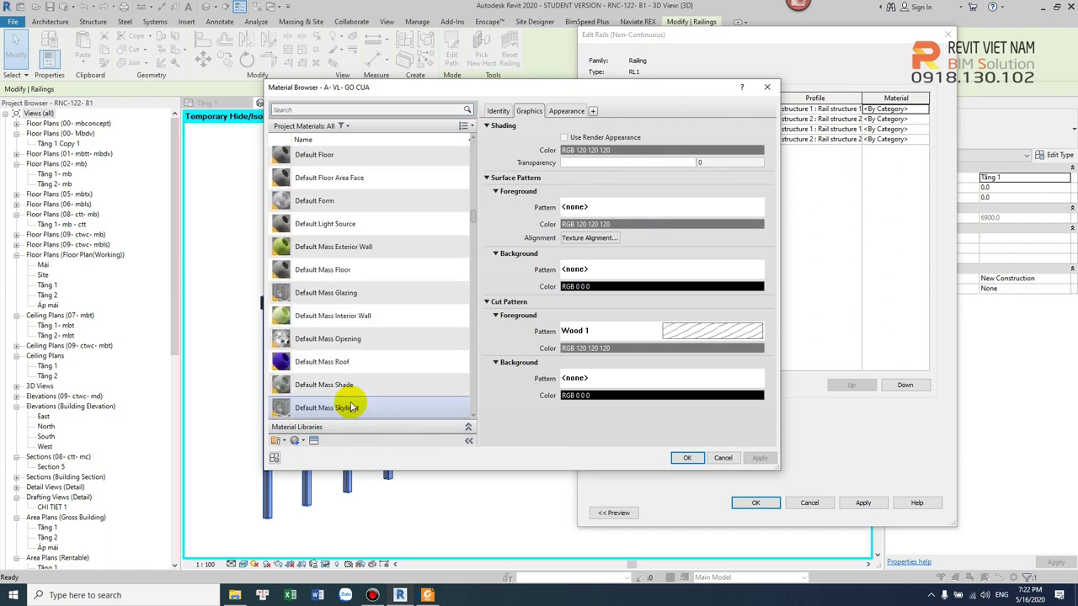
scroll(349, 400, "up", 5)
- Assign Copper to the lowest rail and accept the rail and type changes
left_click(335, 316)
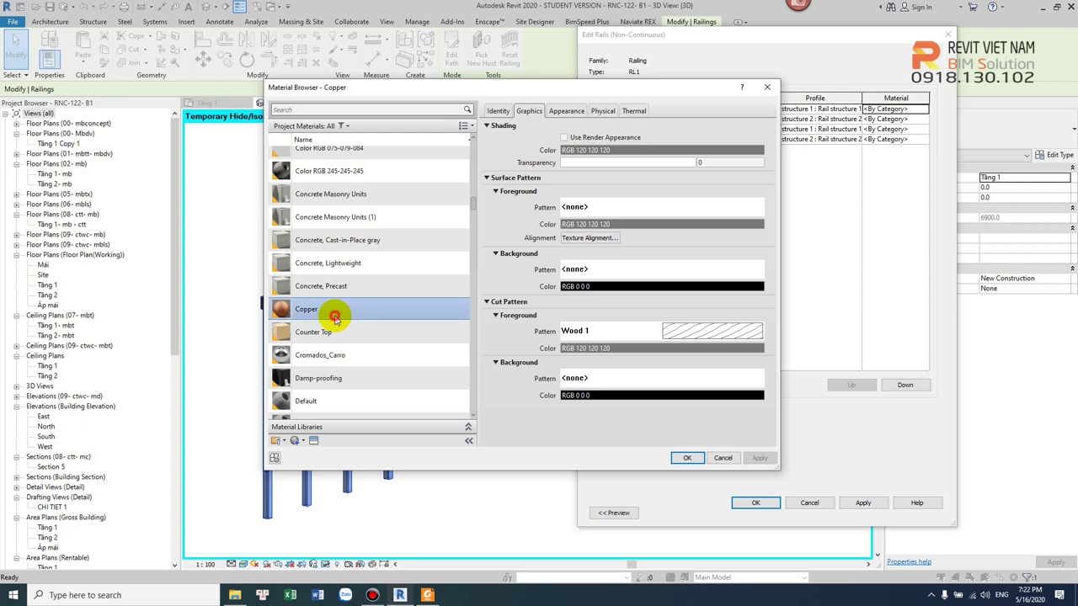
left_click(689, 459)
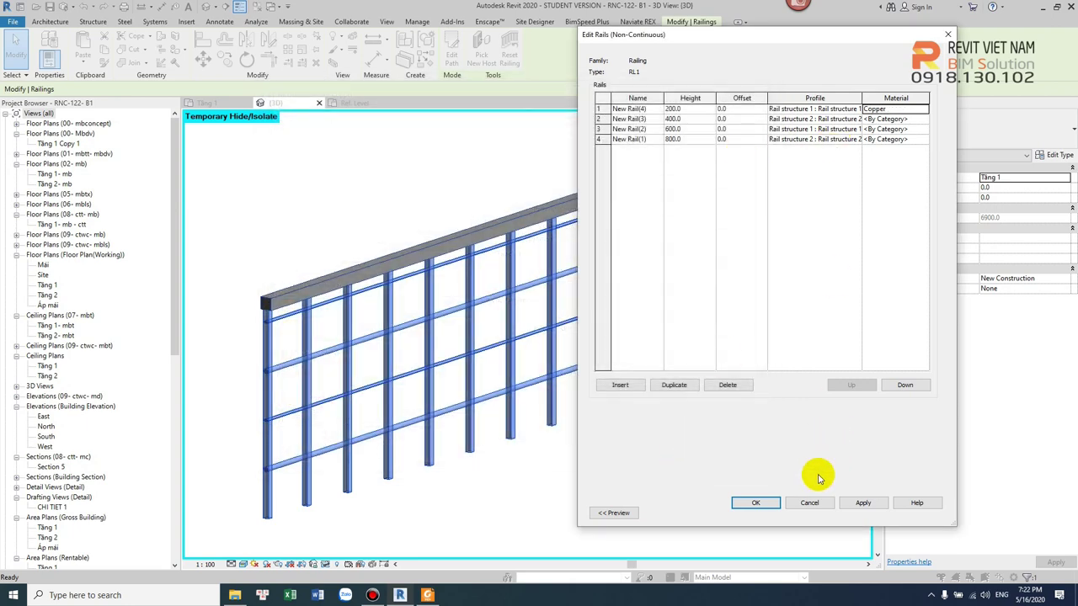
left_click(756, 503)
left_click(815, 509)
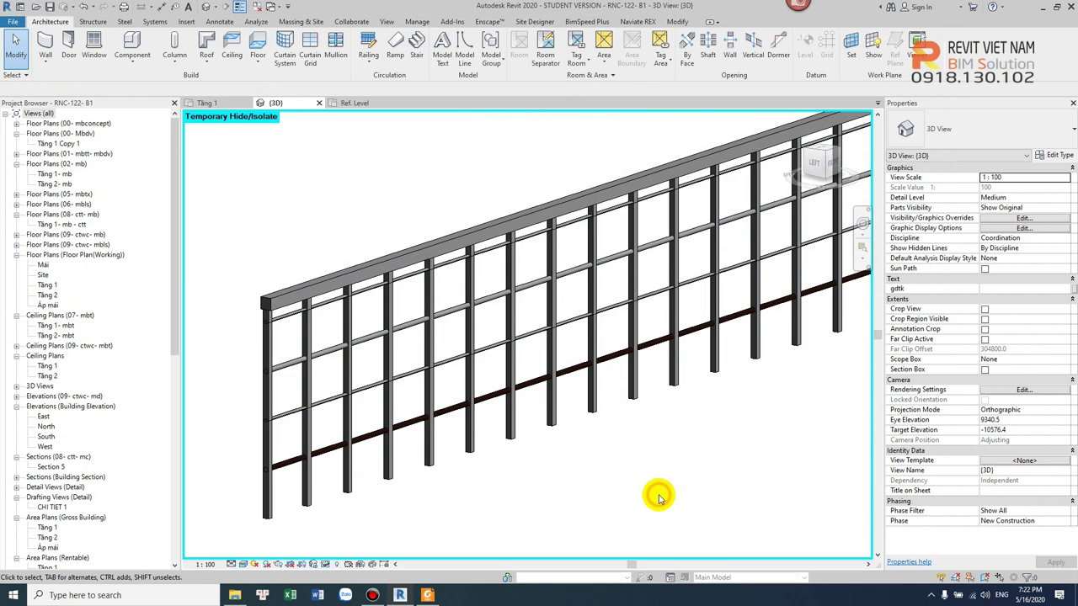
- Reselect the railing and bring up RL1's Type Properties again
scroll(440, 423, "up", 3)
scroll(508, 424, "up", 3)
scroll(447, 404, "up", 2)
scroll(319, 405, "up", 2)
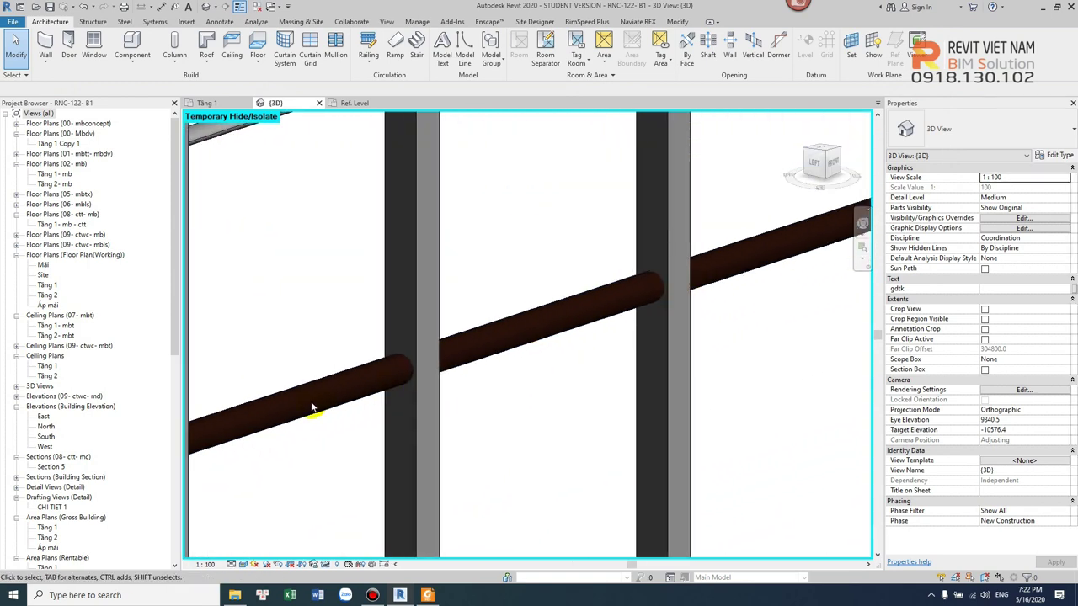
scroll(319, 405, "down", 3)
scroll(373, 396, "down", 2)
scroll(313, 441, "down", 2)
left_click(402, 408)
scroll(446, 368, "down", 3)
scroll(446, 368, "up", 1)
left_click(1059, 156)
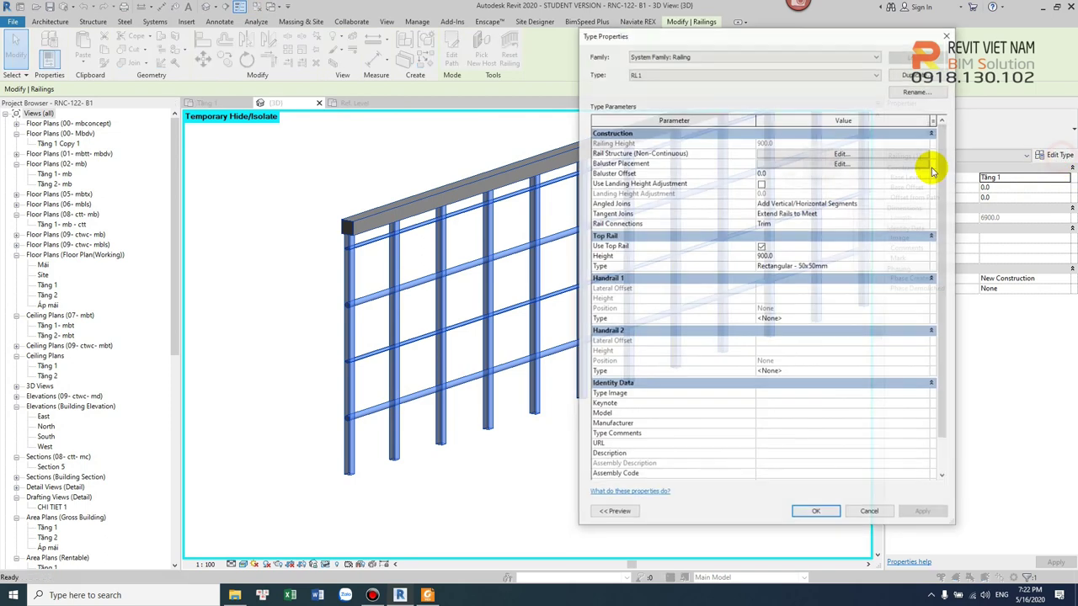
- Give RL1's second rail the Cromados_Carro material
left_click(852, 155)
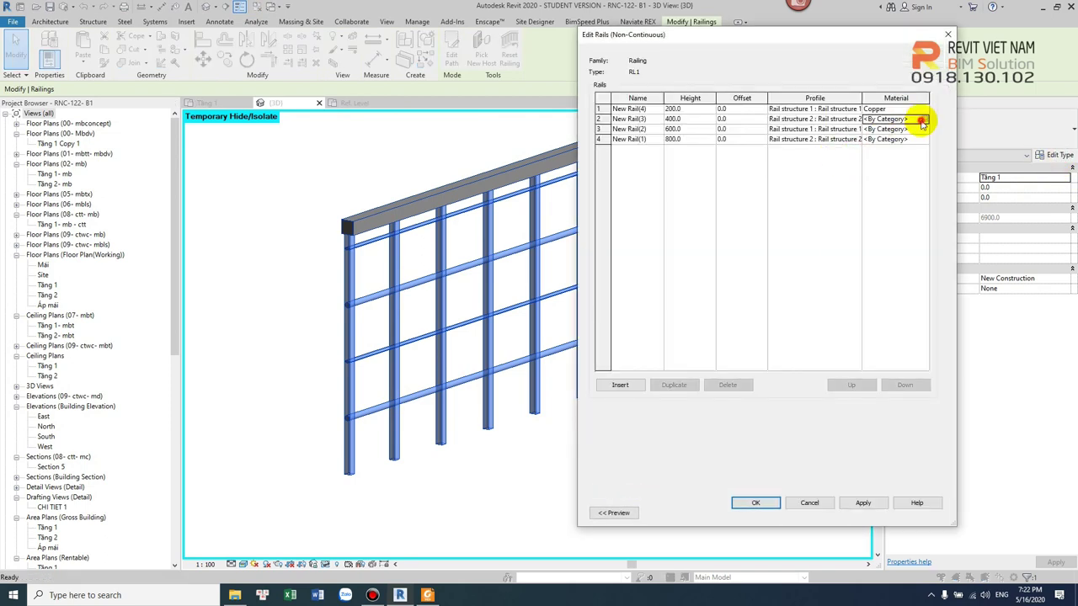
left_click(922, 120)
left_click(924, 120)
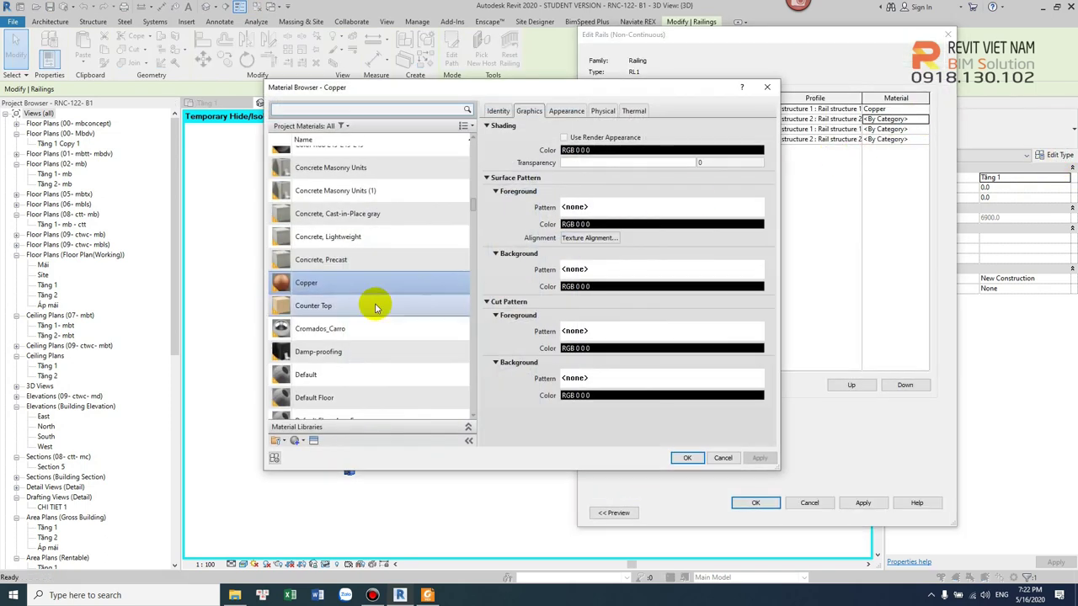
left_click(370, 329)
left_click(688, 458)
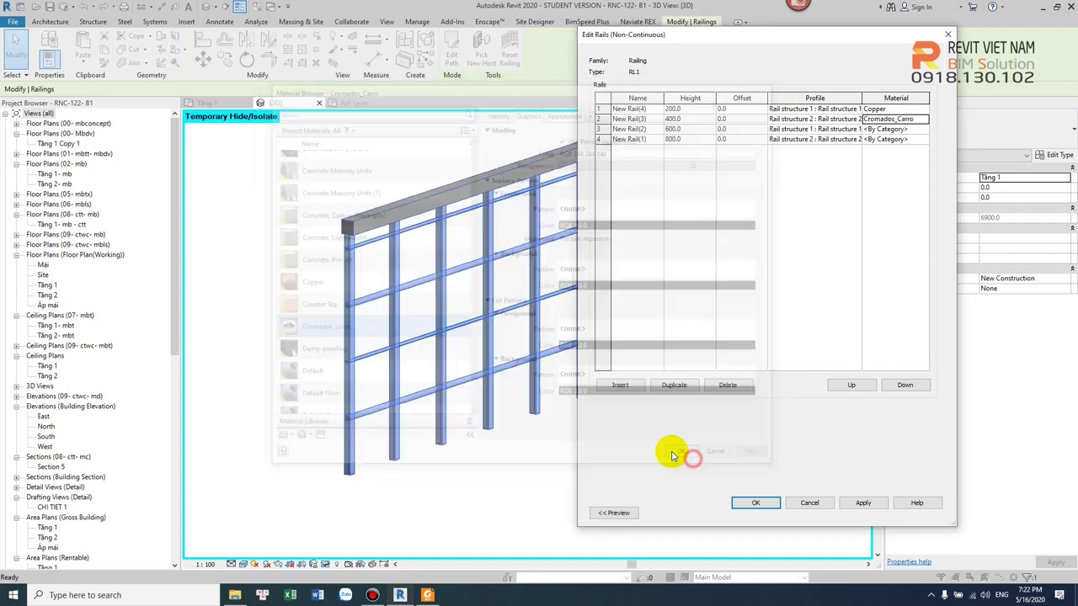
- Set the third rail to Default Mass Zone and the fourth rail to Metal - Chrome
left_click(923, 130)
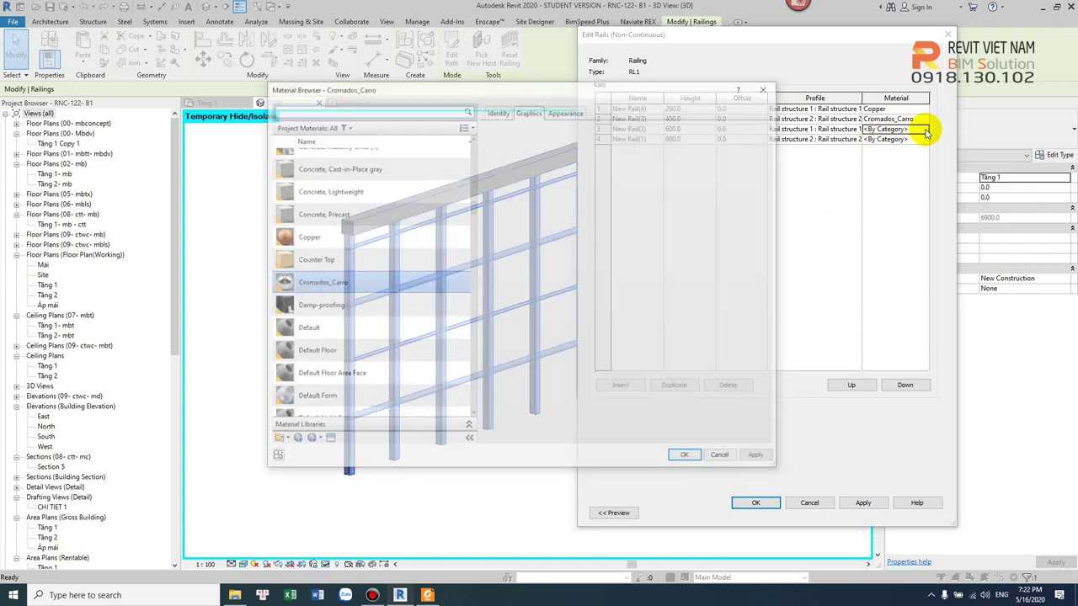
scroll(381, 396, "down", 3)
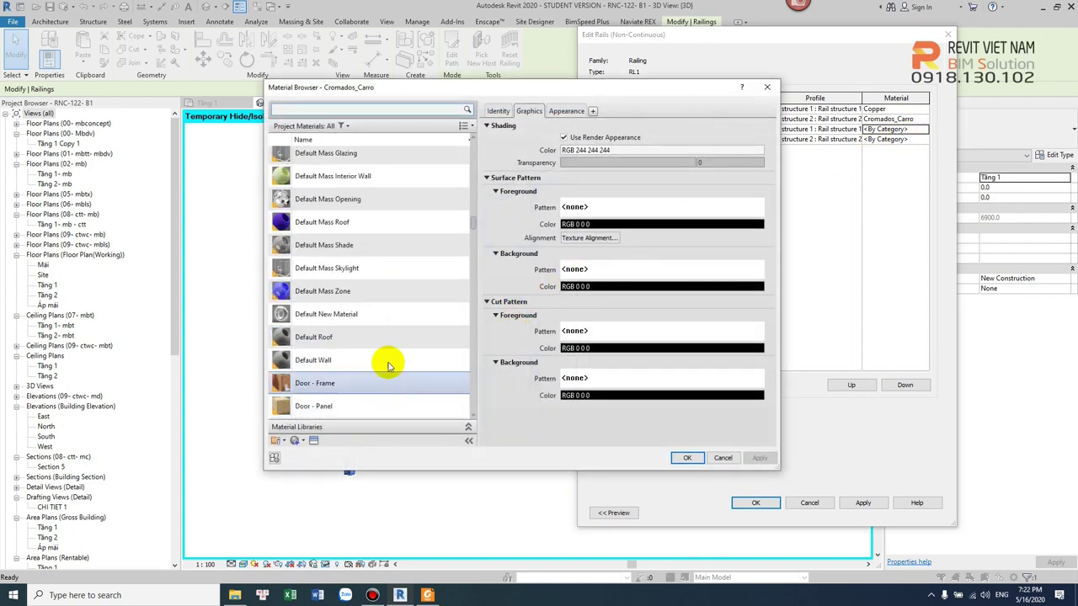
left_click(380, 292)
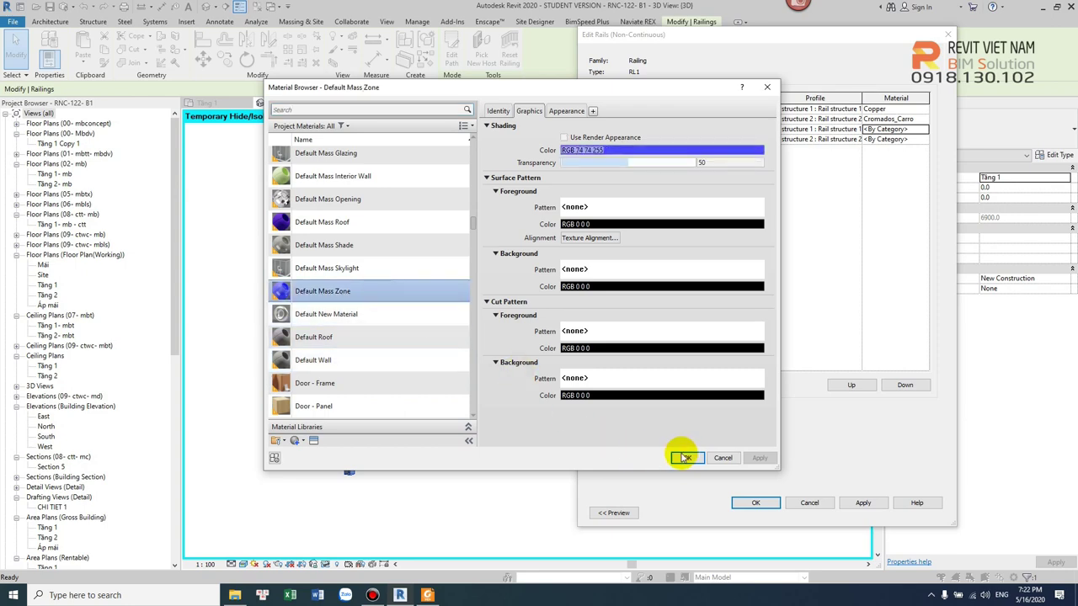
left_click(687, 457)
left_click(923, 140)
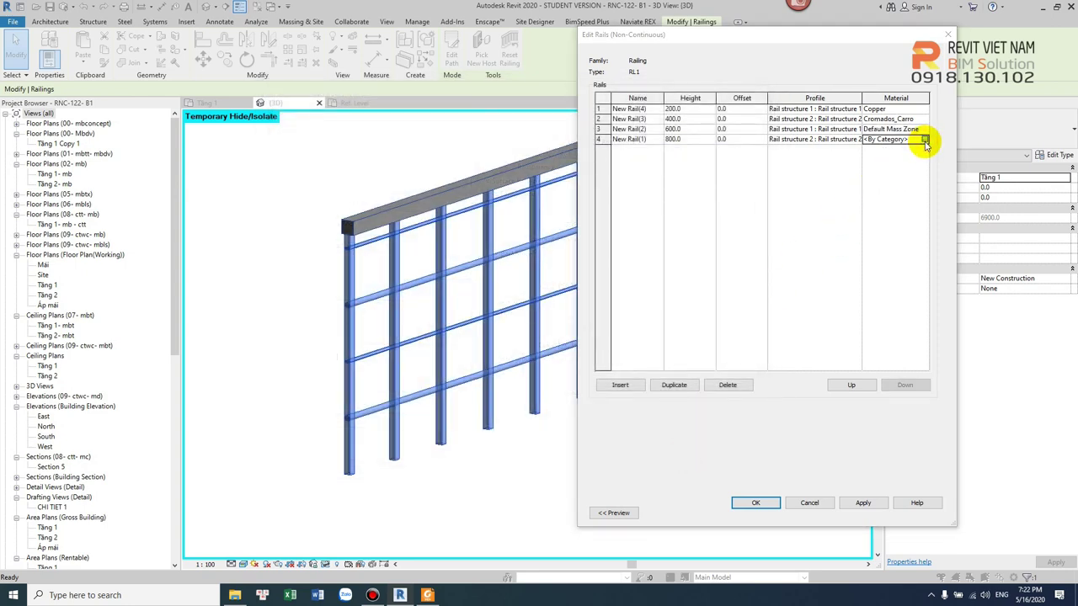
scroll(379, 358, "down", 3)
scroll(383, 370, "down", 3)
scroll(386, 374, "down", 3)
scroll(385, 374, "down", 3)
scroll(385, 374, "down", 3)
left_click(387, 271)
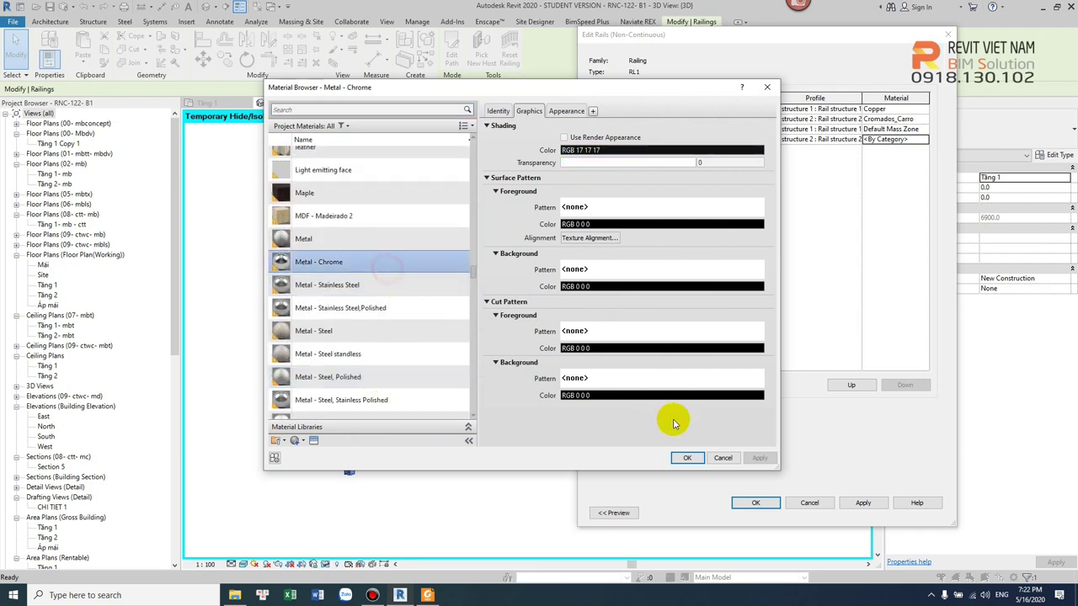
left_click(687, 457)
- Accept the rail structure and RL1 type changes, then inspect the updated railing
left_click(756, 503)
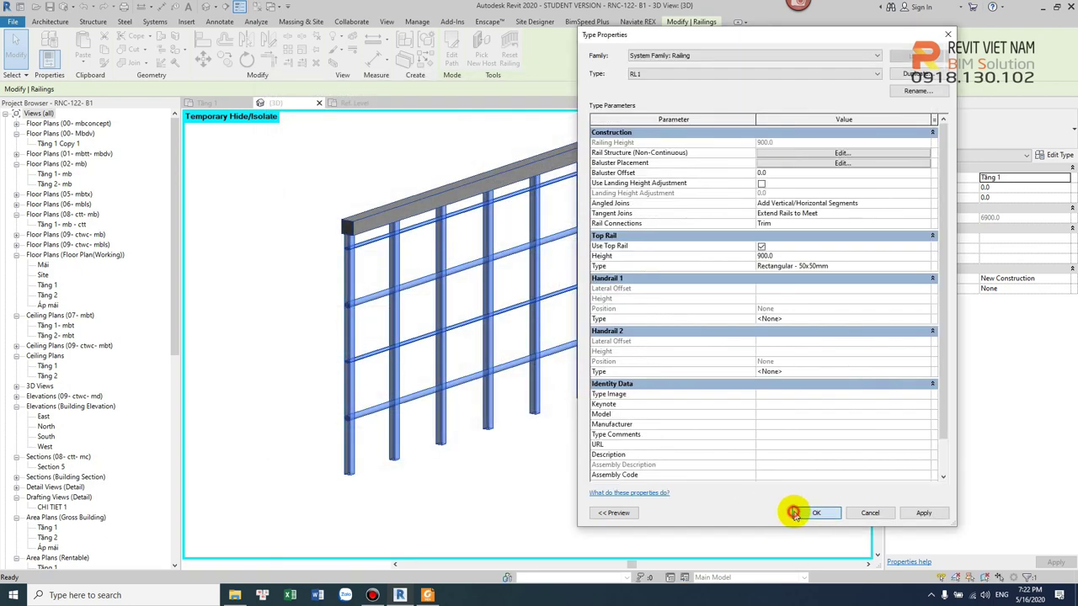
left_click(813, 513)
left_click(637, 481)
scroll(570, 384, "up", 3)
scroll(469, 313, "up", 3)
scroll(447, 281, "down", 1)
scroll(469, 272, "down", 2)
scroll(554, 294, "down", 2)
scroll(613, 281, "down", 2)
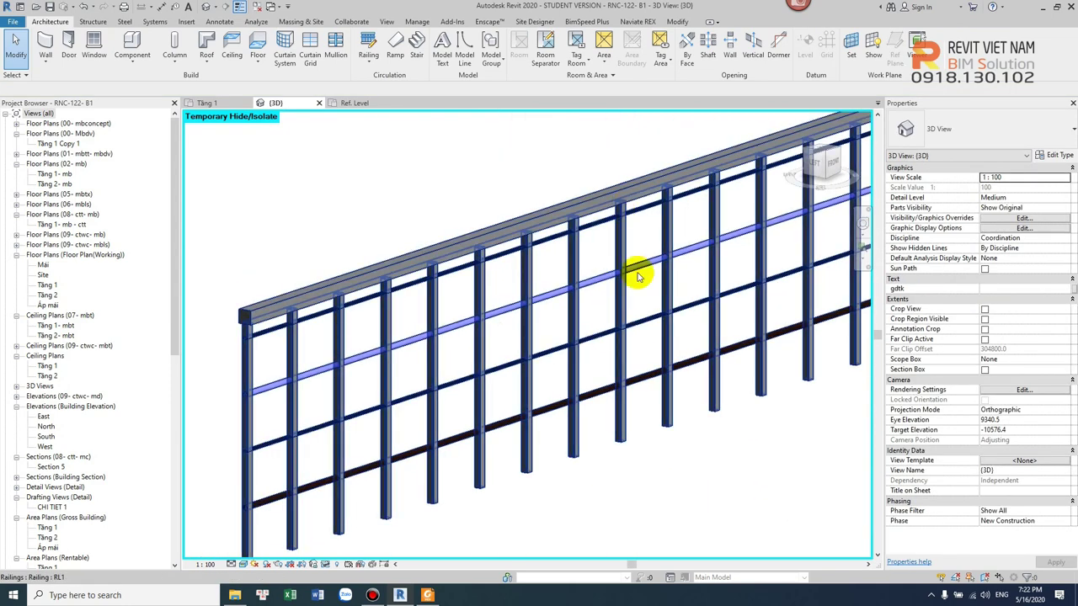
- Select the RL1 railing, reopen its Edit Rails list, and pick the first rail's height
scroll(573, 341, "down", 2)
scroll(547, 299, "down", 1)
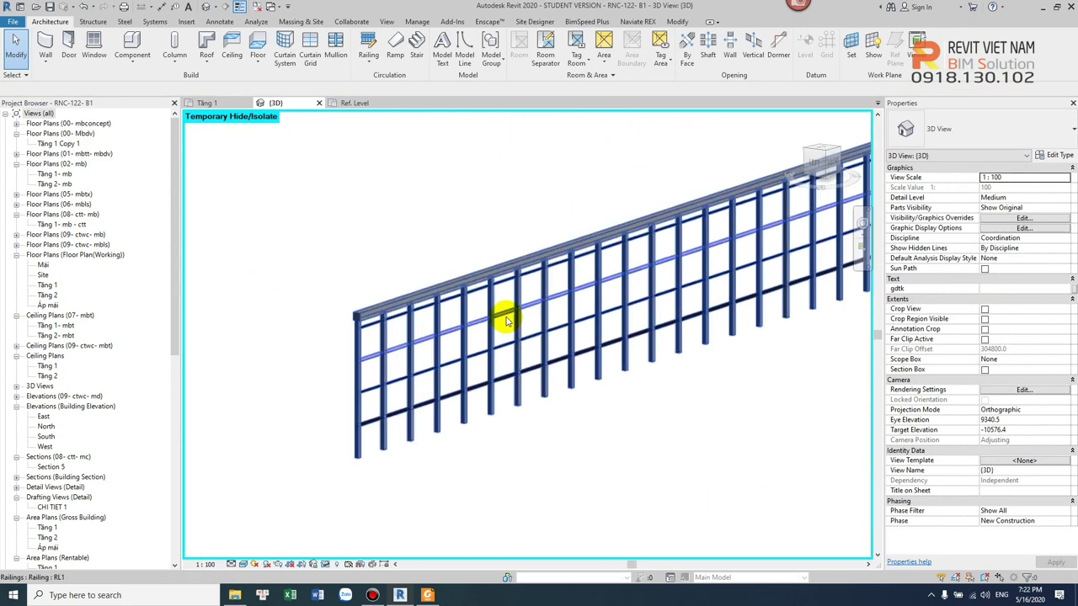
left_click(633, 350)
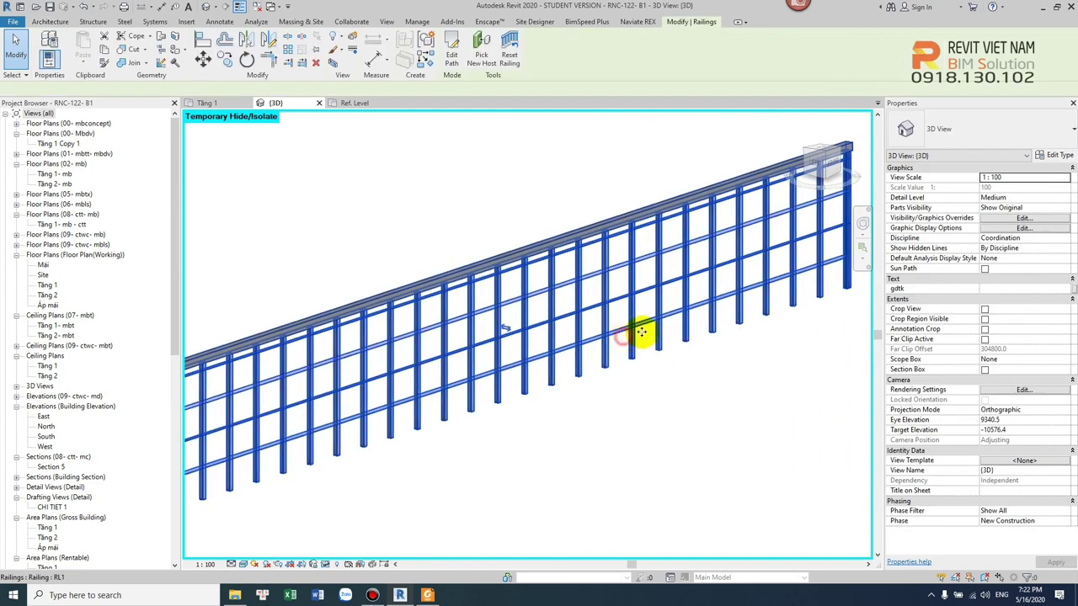
left_click(1058, 154)
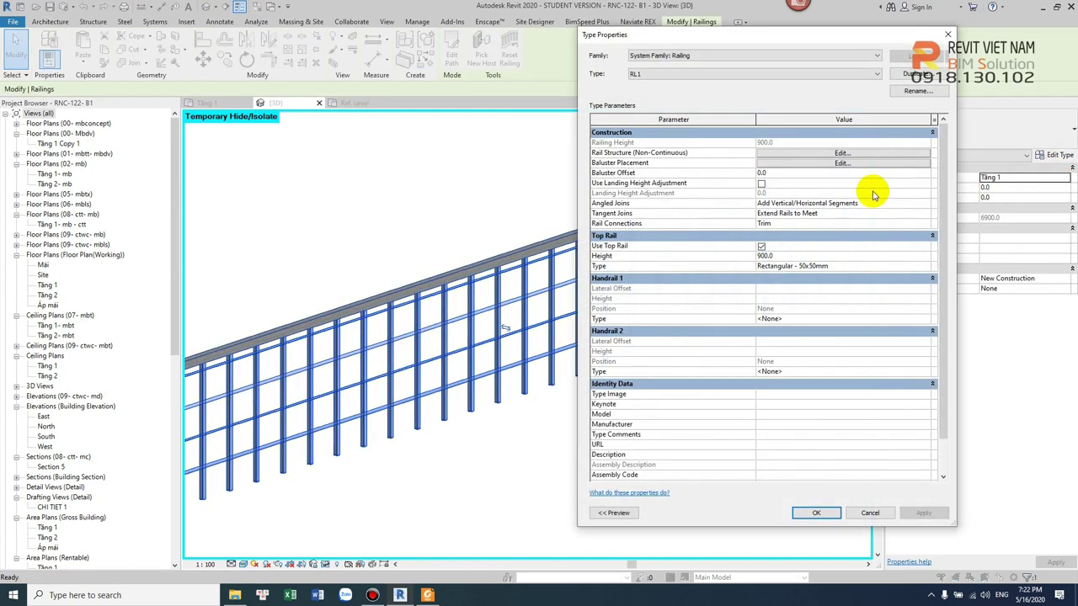
left_click(842, 154)
left_click(686, 109)
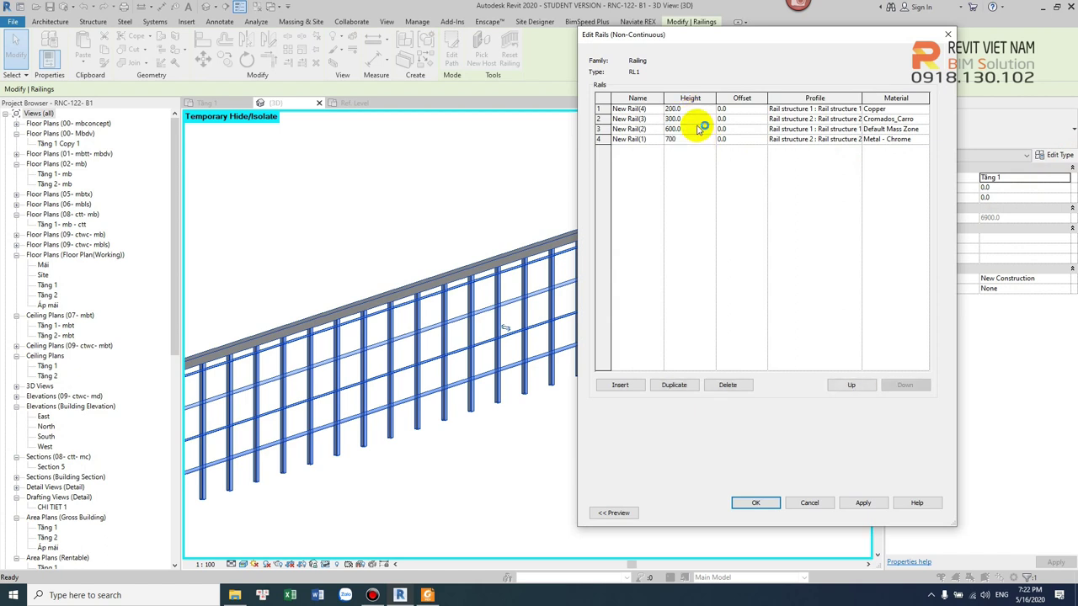
- Apply the 300 height for RL1's second rail and close the rail and type dialogs
left_click(866, 503)
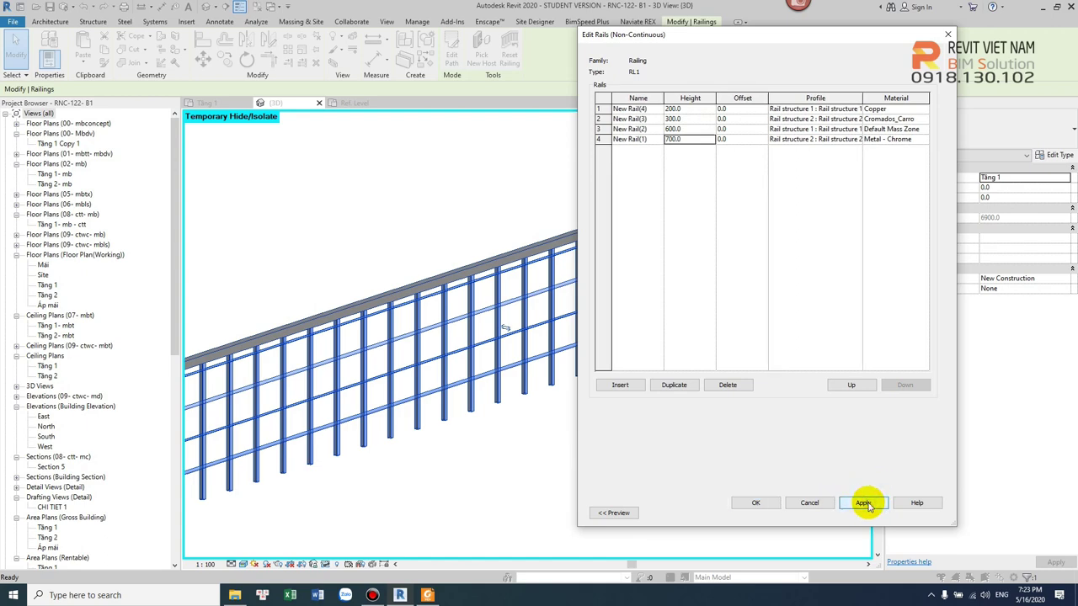
left_click(738, 503)
left_click(815, 508)
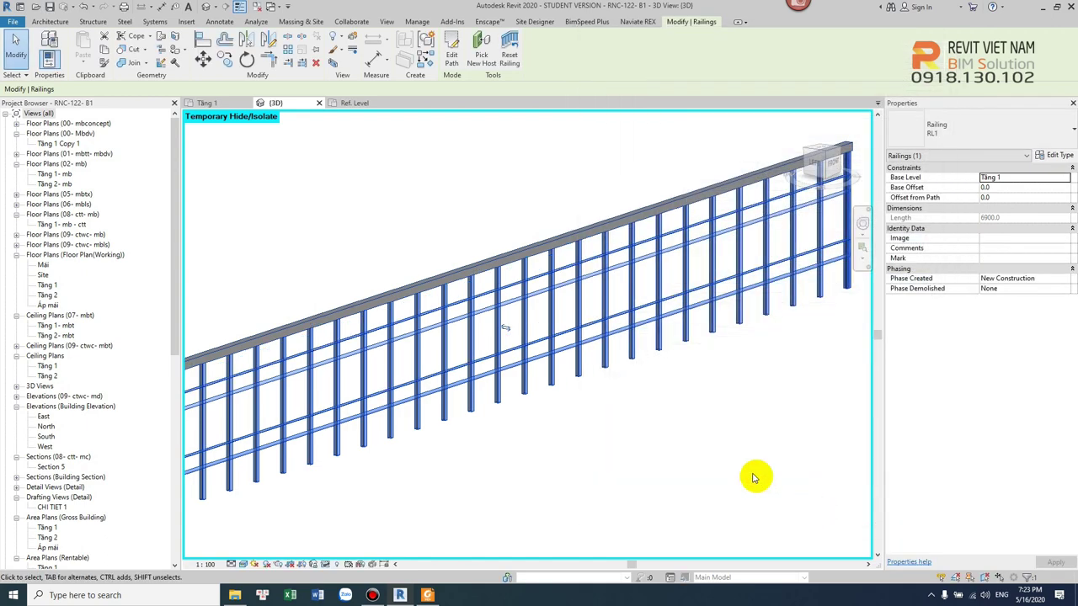
left_click(723, 454)
scroll(648, 370, "up", 3)
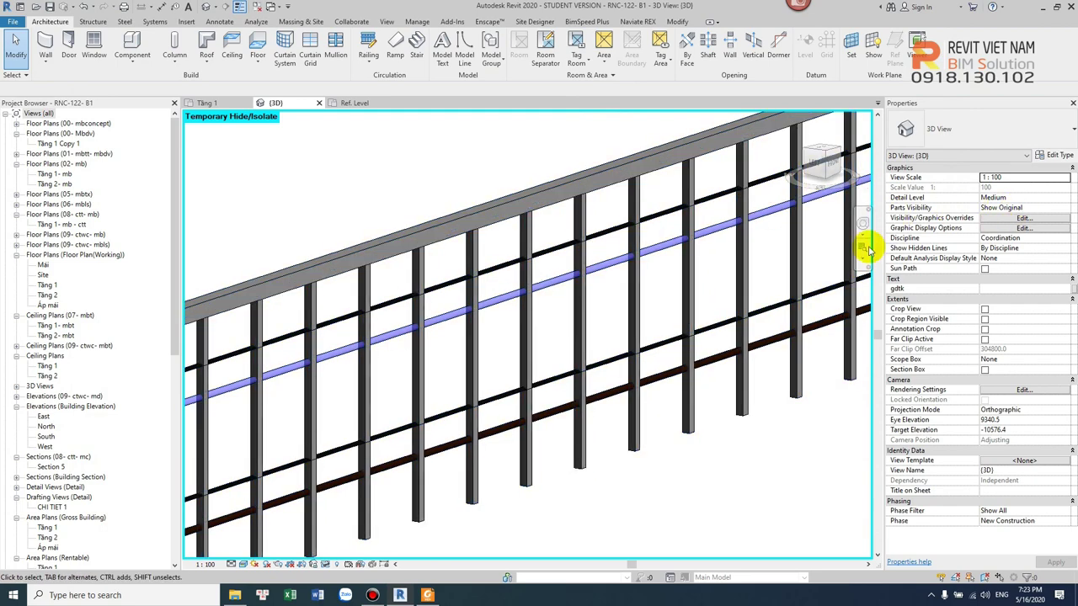
left_click(1044, 156)
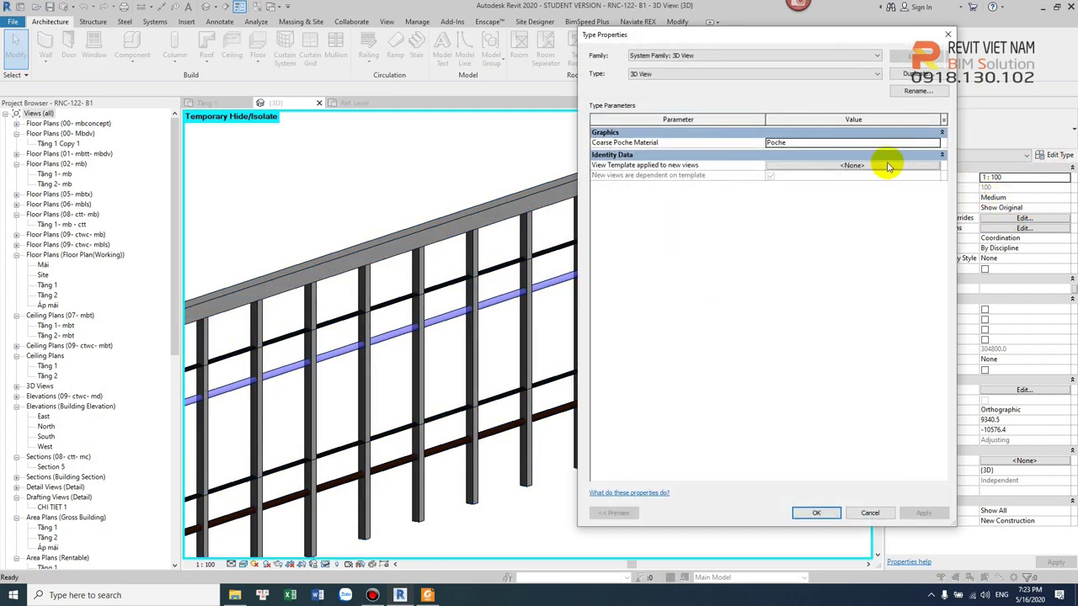
key("Escape")
- Set RL1's third and fourth rail heights to 700 and 600 and confirm
left_click(789, 209)
left_click(1044, 156)
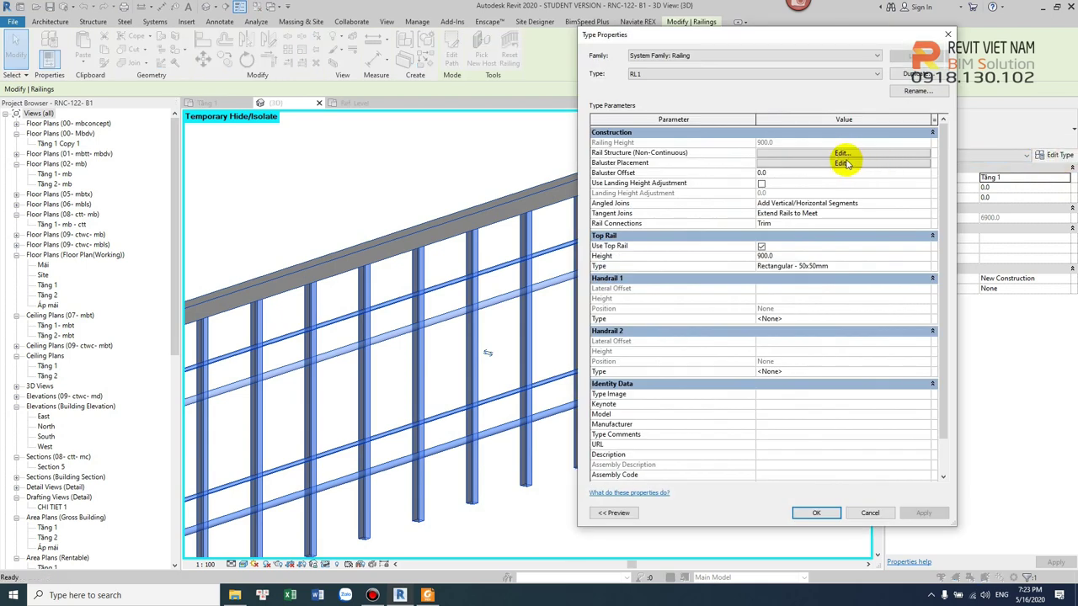
left_click(843, 156)
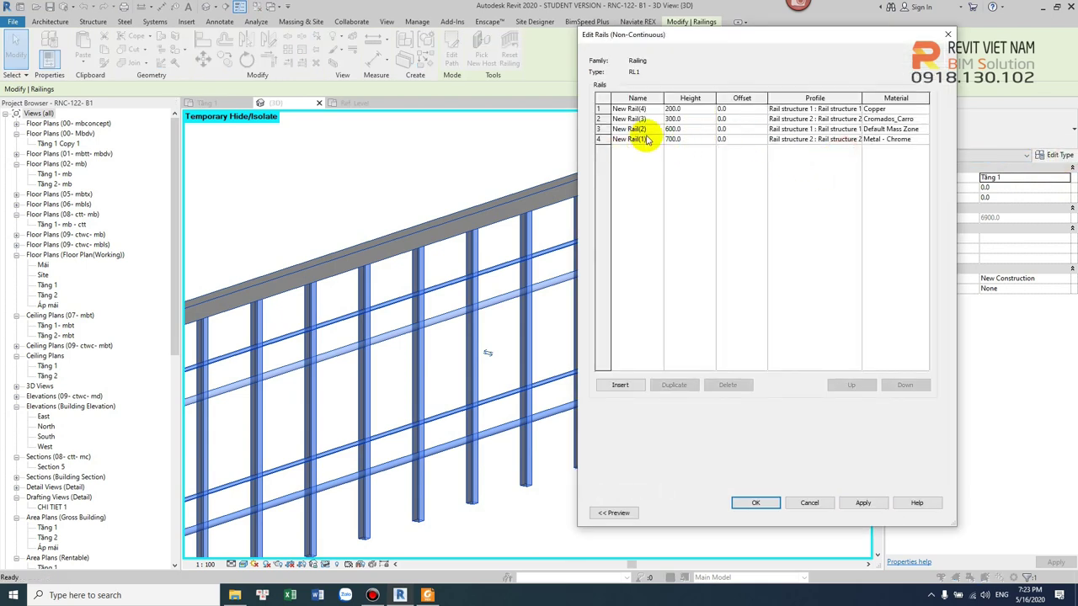
left_click(598, 139)
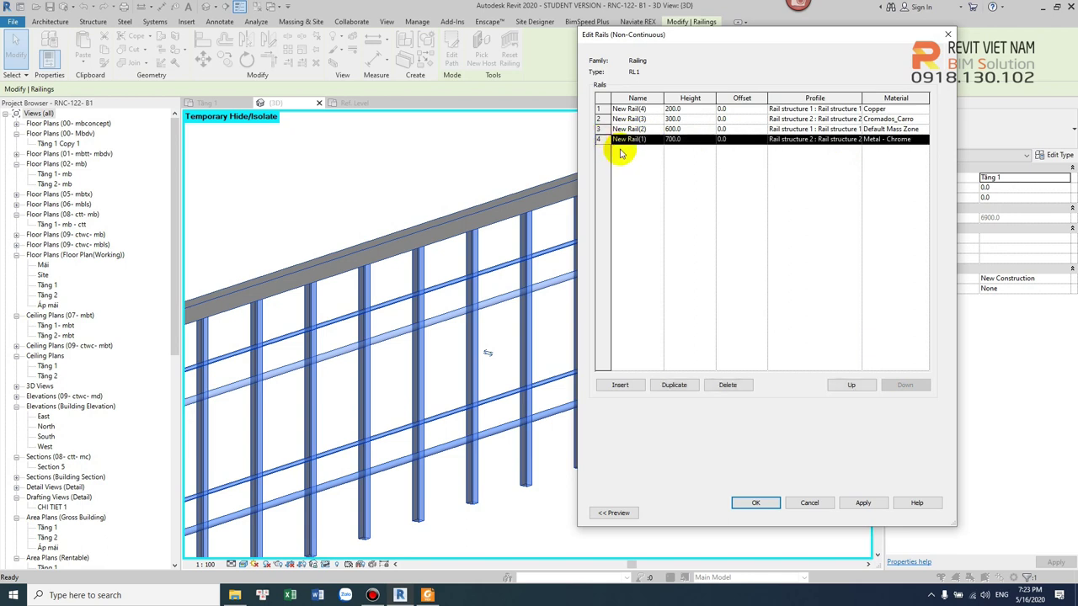
left_click(692, 137)
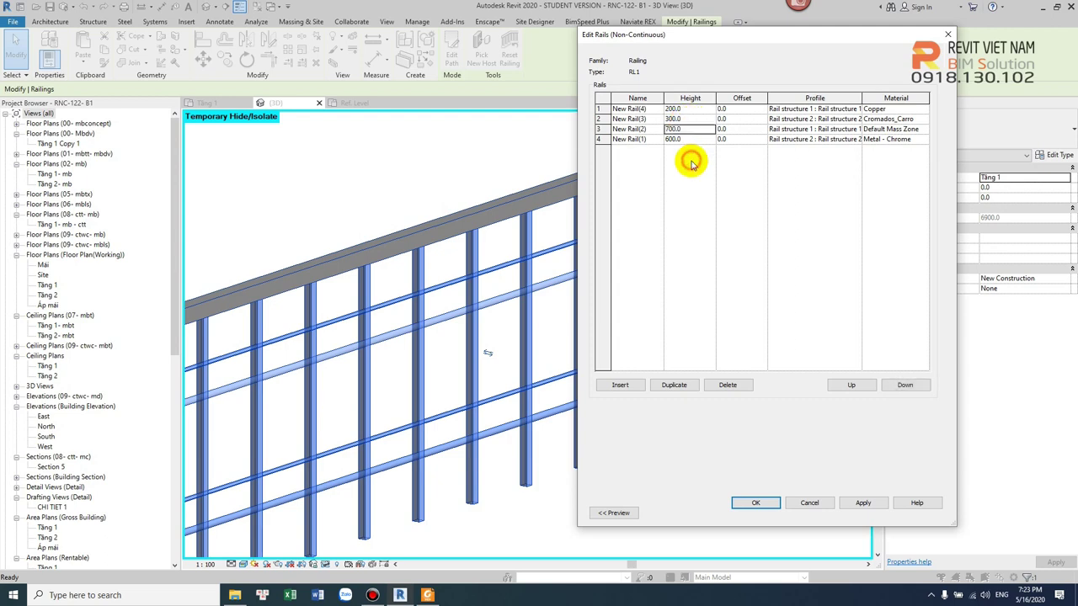
left_click(861, 503)
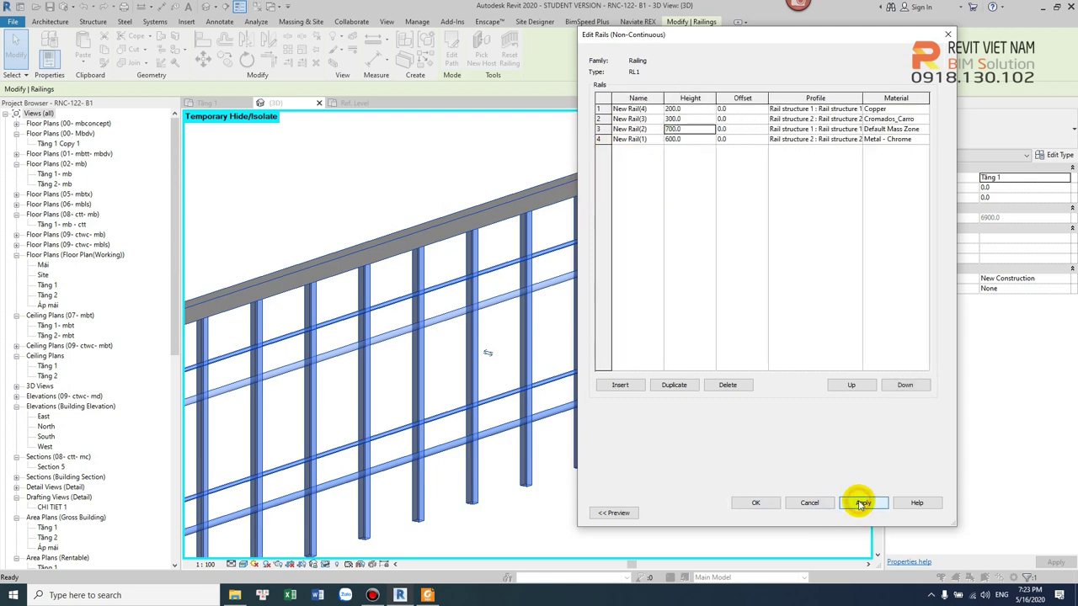
left_click(758, 502)
left_click(802, 510)
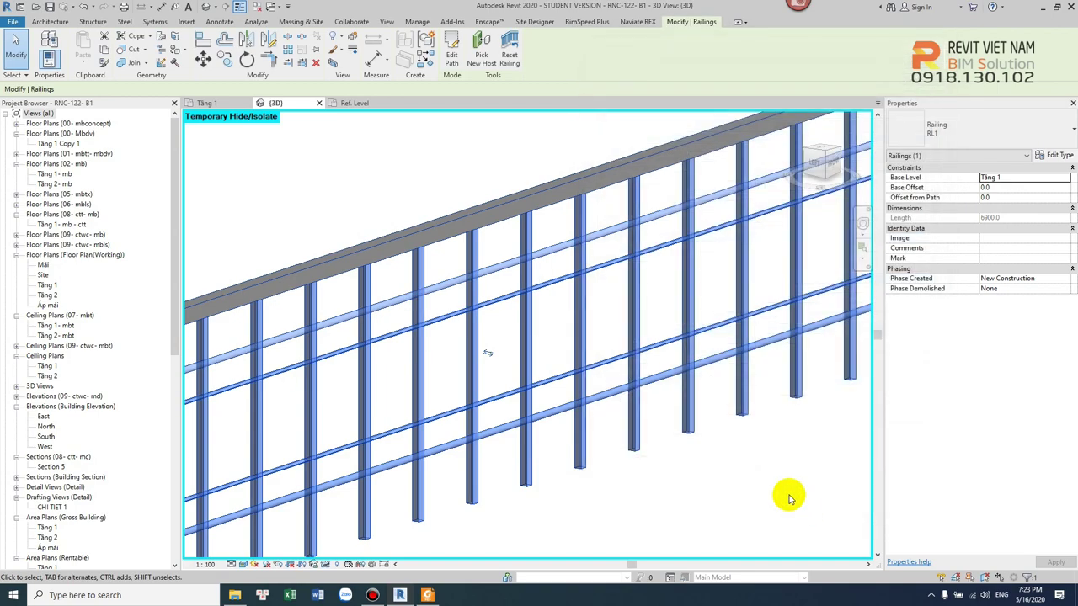
key("Escape")
scroll(556, 312, "up", 3)
scroll(552, 304, "up", 1)
scroll(548, 301, "up", 1)
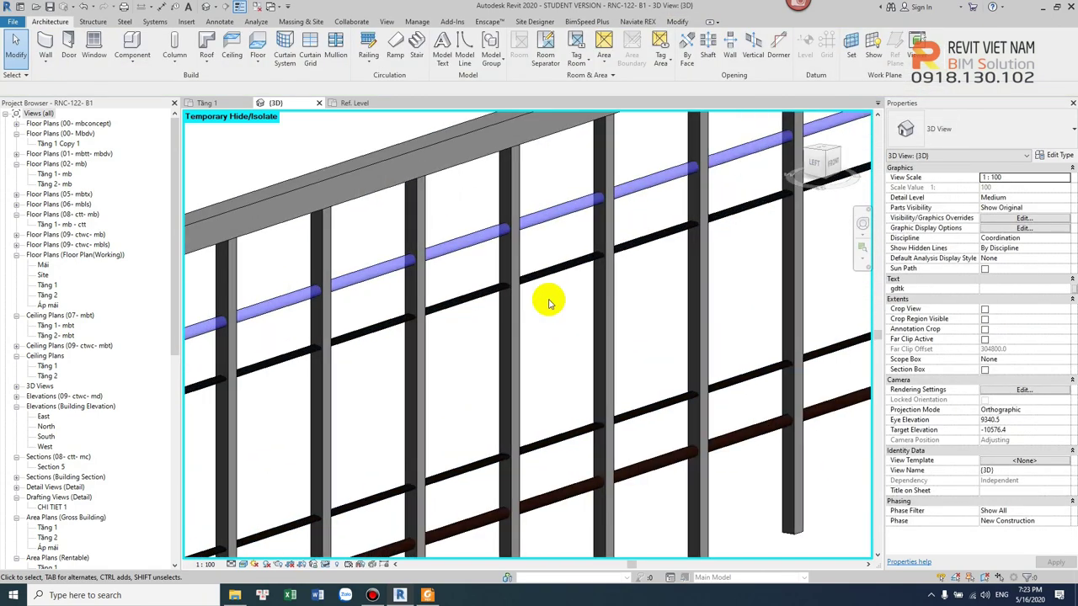
scroll(549, 302, "down", 2)
scroll(565, 329, "down", 2)
scroll(621, 385, "down", 1)
scroll(529, 307, "down", 1)
scroll(620, 329, "up", 2)
scroll(721, 337, "up", 1)
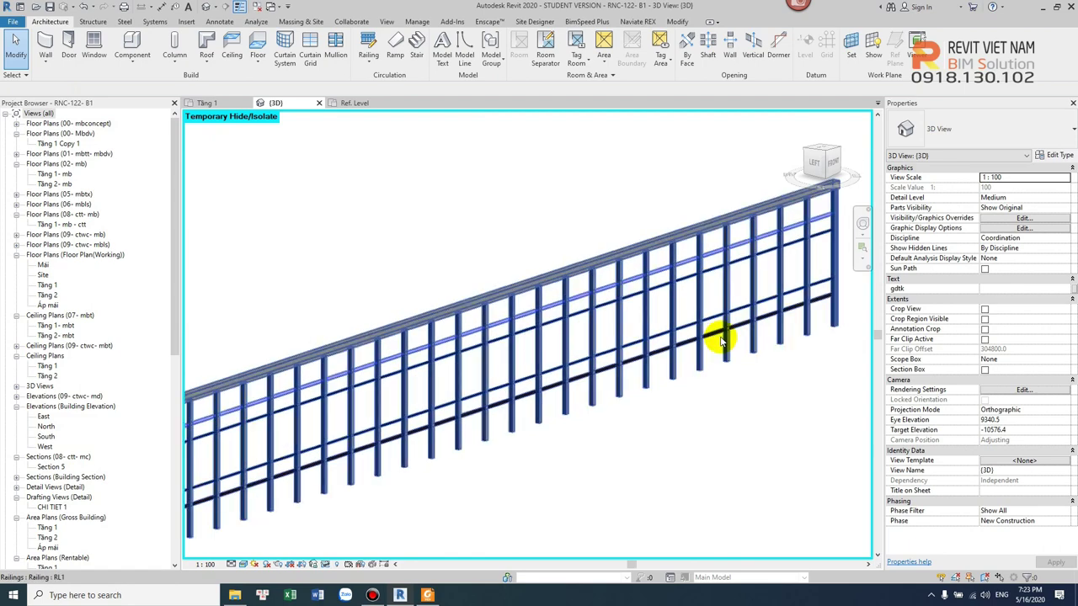
scroll(667, 371, "up", 2)
scroll(640, 373, "down", 2)
scroll(573, 371, "down", 2)
scroll(543, 355, "down", 1)
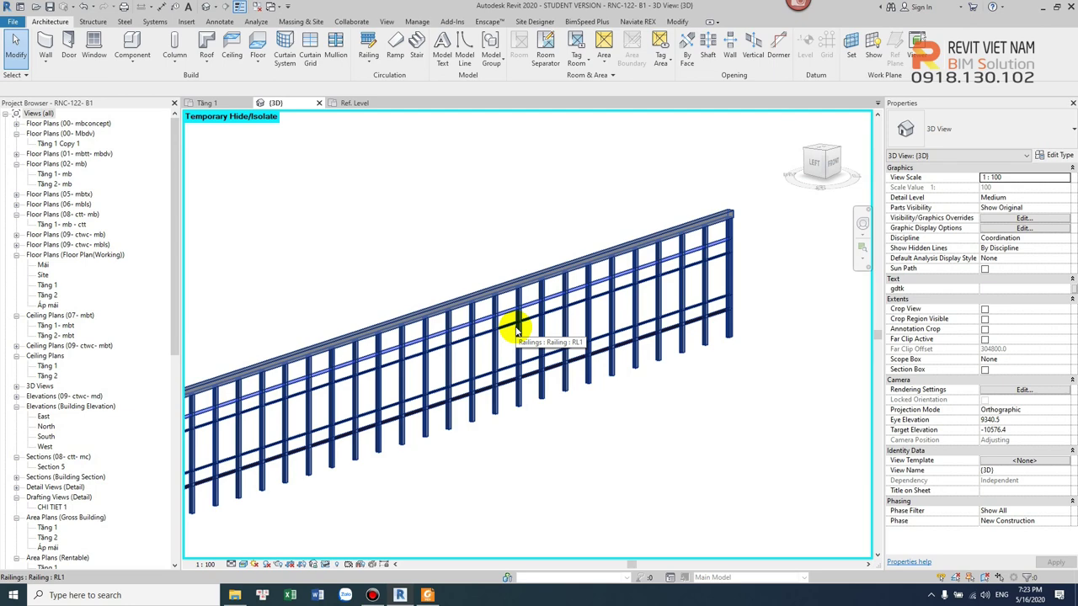
left_click(512, 332)
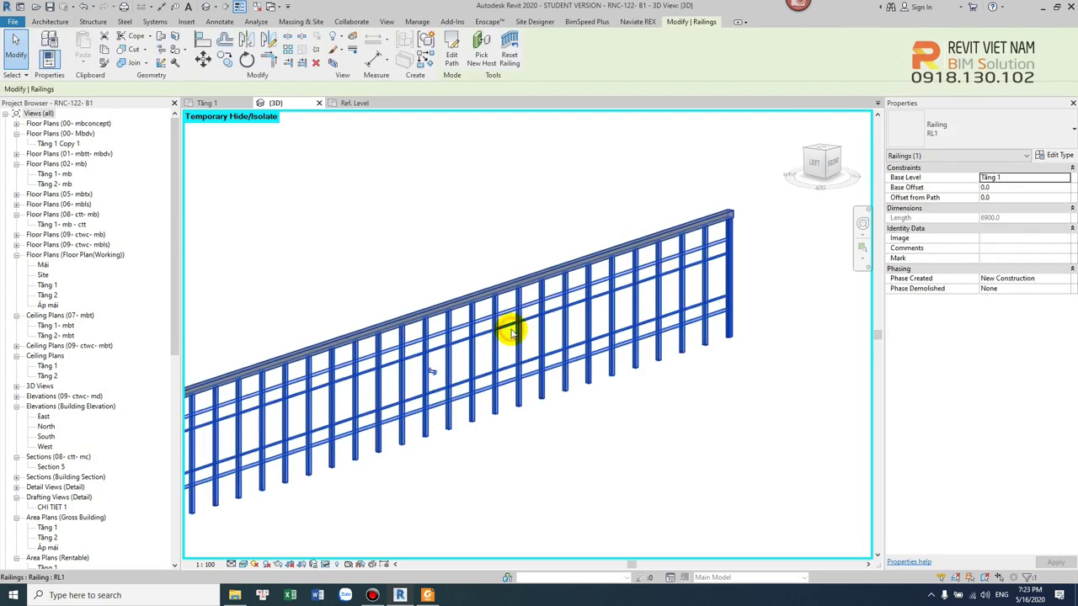
left_click(1055, 156)
key("Escape")
left_click(289, 246)
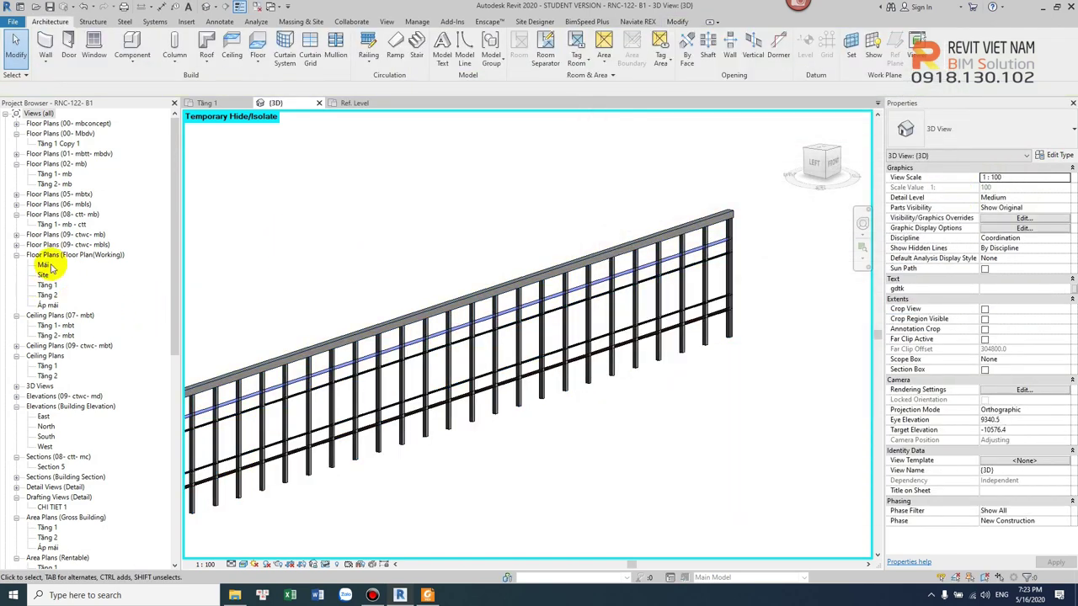
double_click(47, 285)
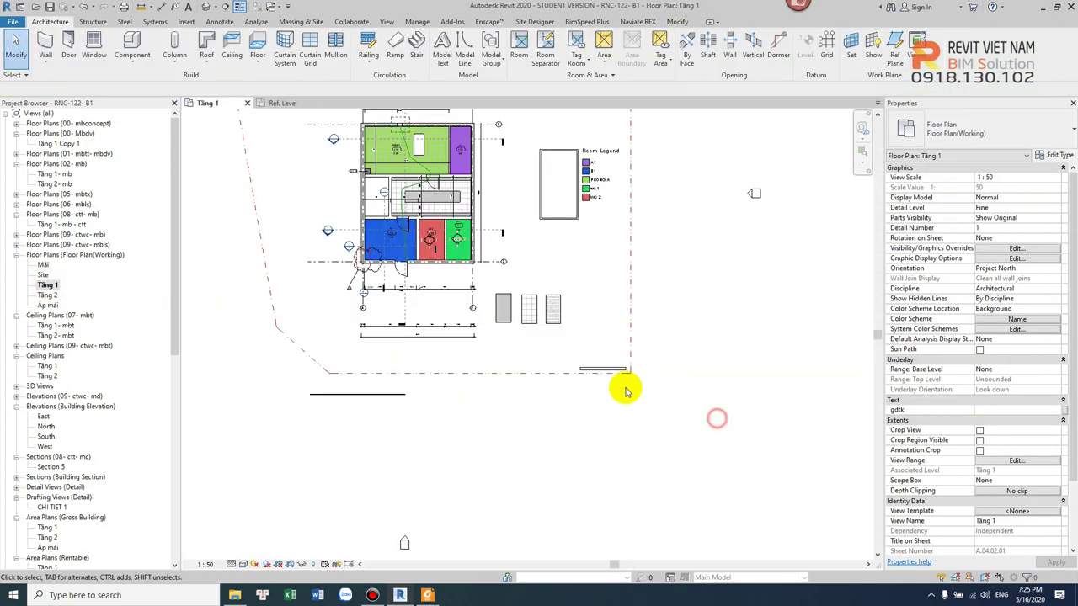
- Copy the lower railing 1200 below the original using CO
scroll(539, 370, "up", 3)
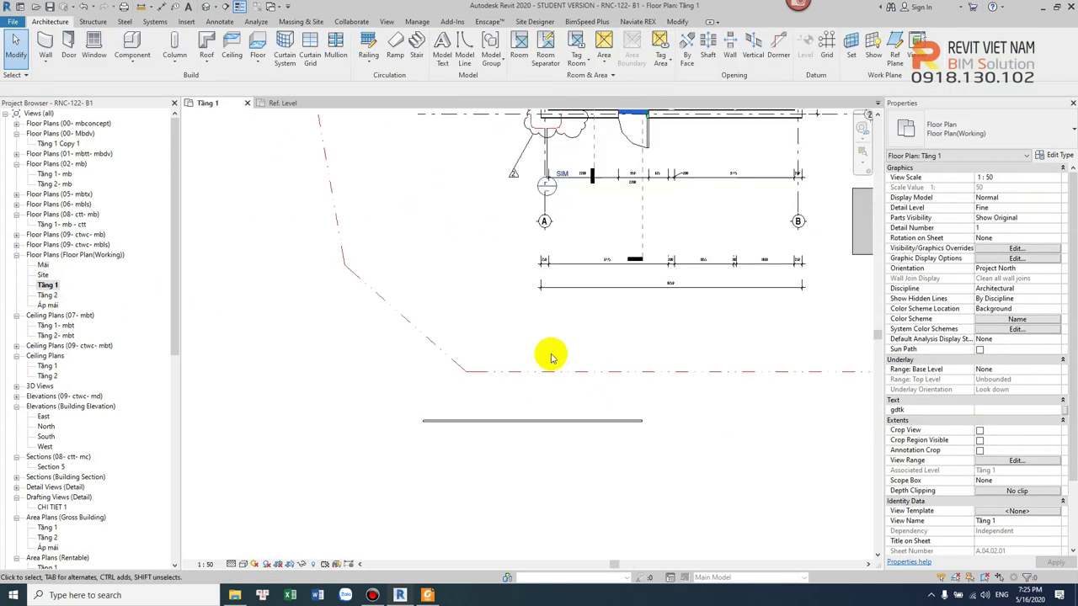
scroll(581, 412, "up", 2)
left_click(601, 481)
middle_click_drag(597, 412, 594, 399)
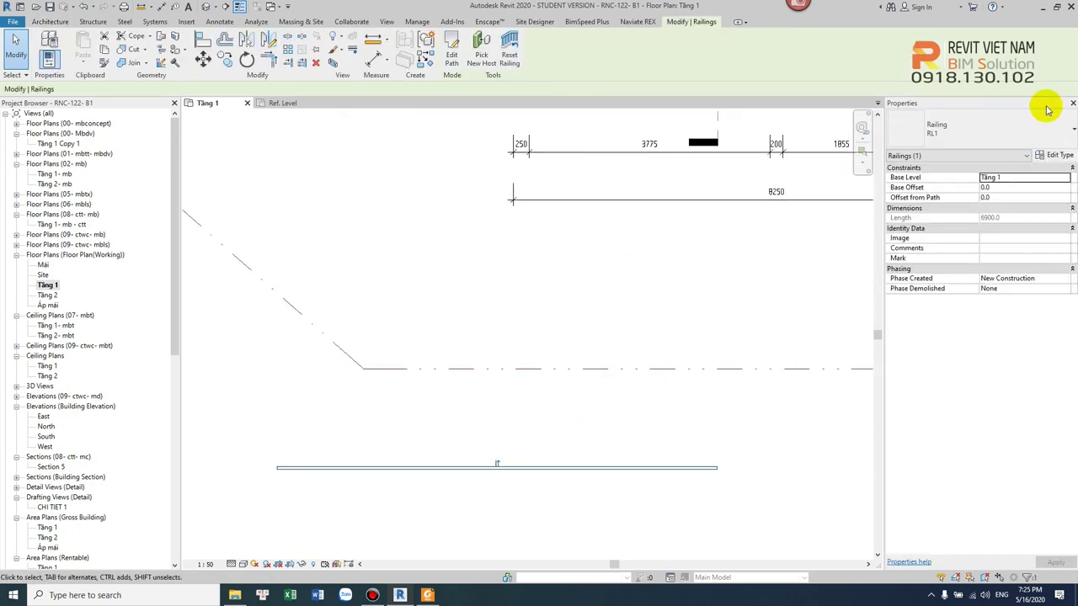
left_click(1062, 156)
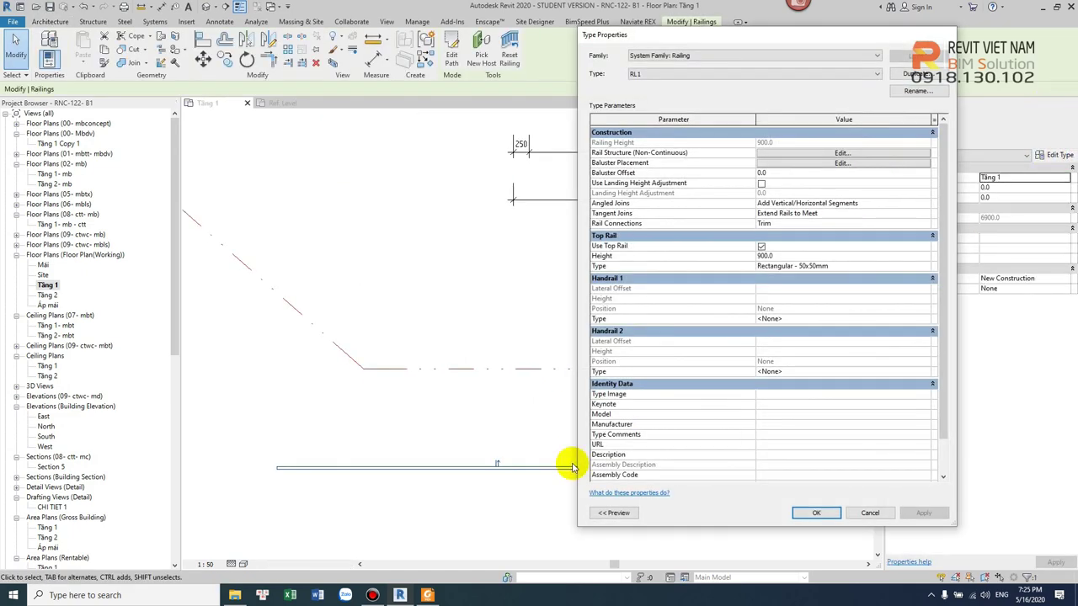
key("Escape")
key("Escape")
scroll(550, 409, "down", 2)
middle_click_drag(550, 408, 547, 392)
left_click(545, 386)
key("c")
key("o")
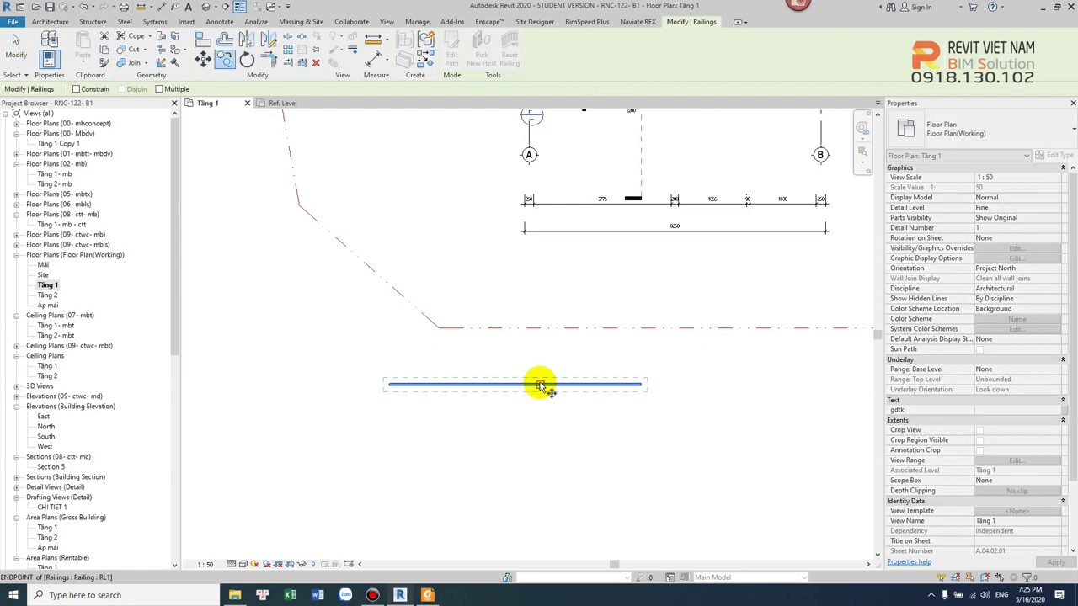
left_click(540, 384)
left_click(540, 429)
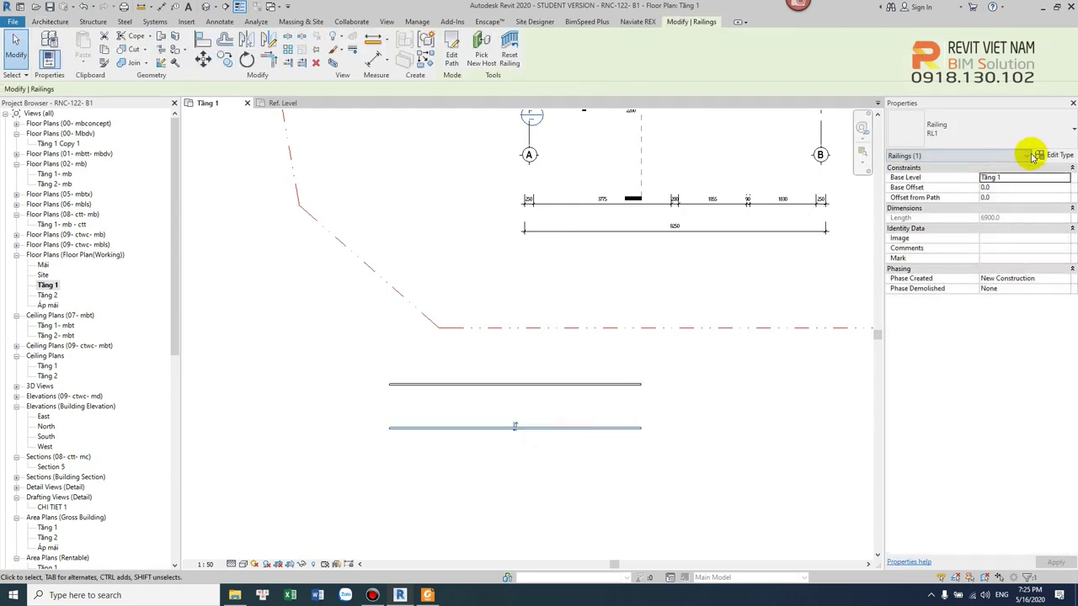
- Duplicate the copied railing's type from RL1 as a new type named RL2
left_click(1054, 156)
left_click(913, 74)
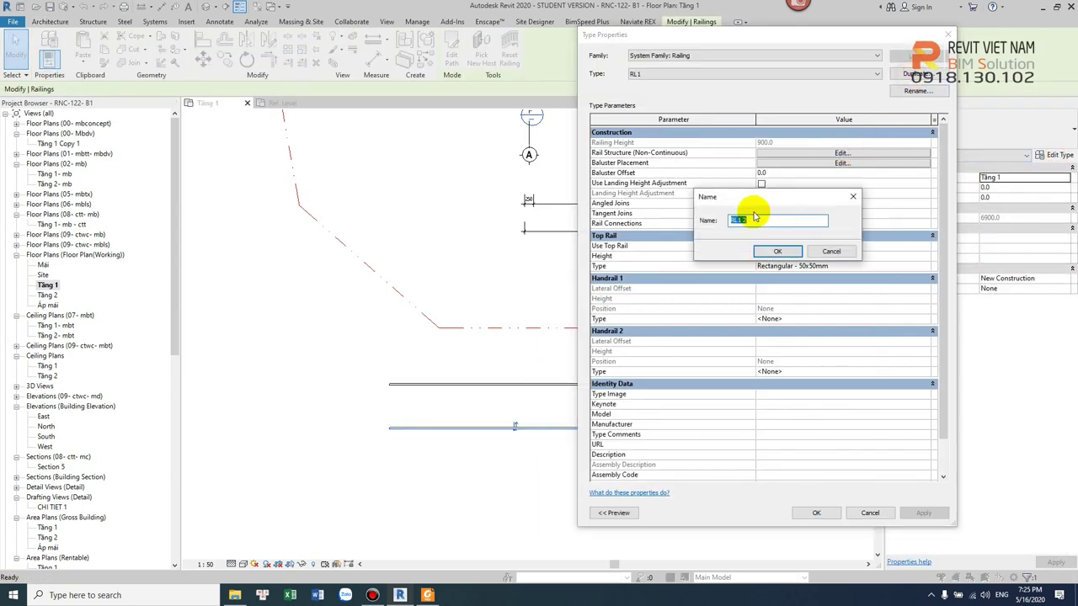
left_click(770, 257)
left_click(819, 513)
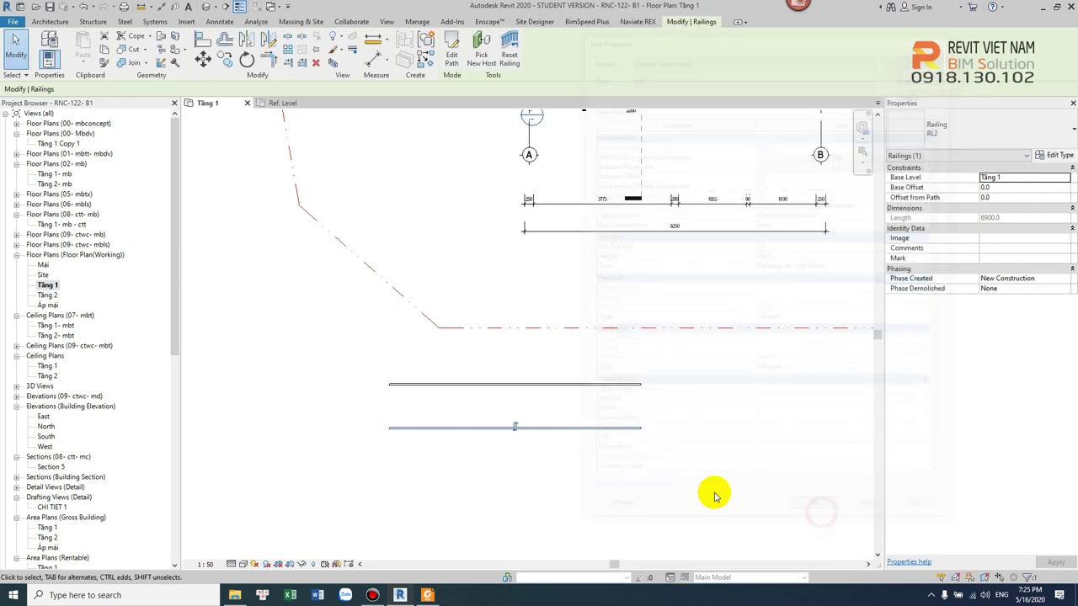
- Clear the selection and show both railings in the default 3D view
left_click(680, 489)
left_click(209, 7)
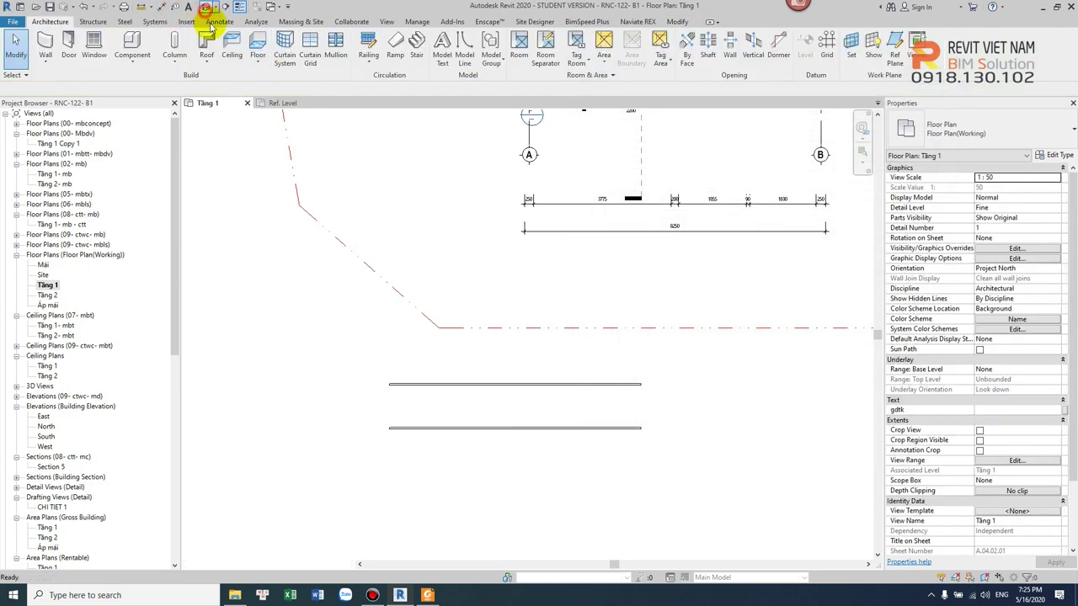
scroll(613, 482, "up", 5)
scroll(613, 481, "up", 3)
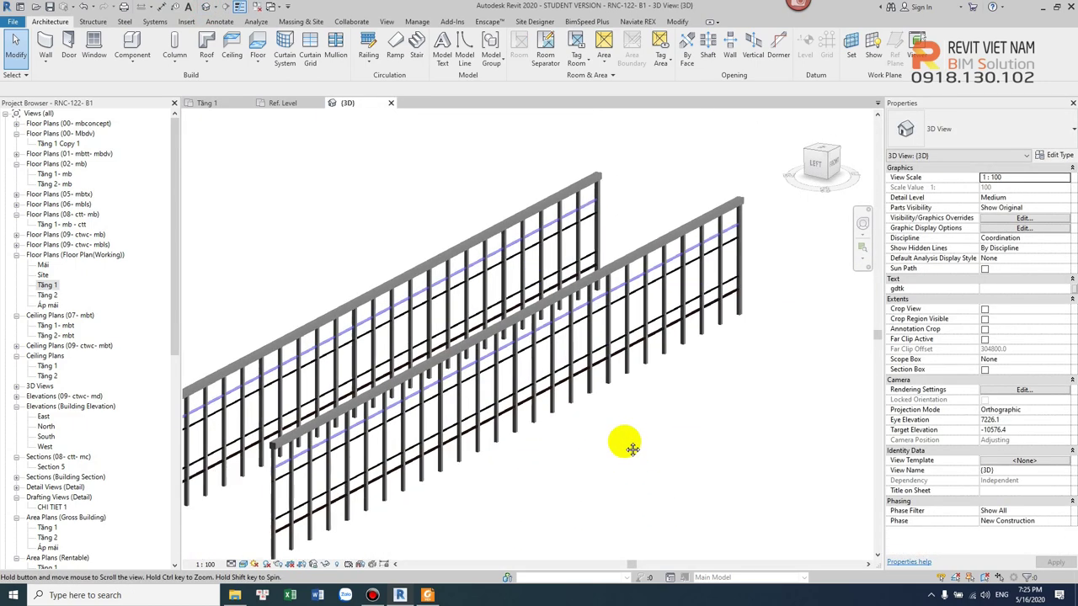
- Set the RL2 rail heights to 0 in the rail structure
left_click(630, 361)
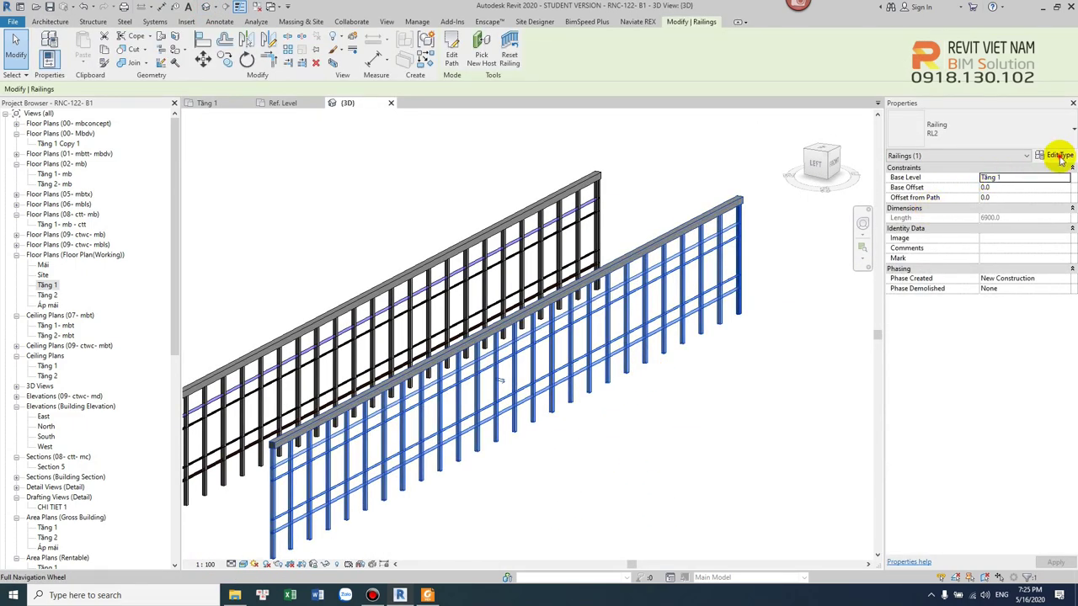
left_click(1059, 156)
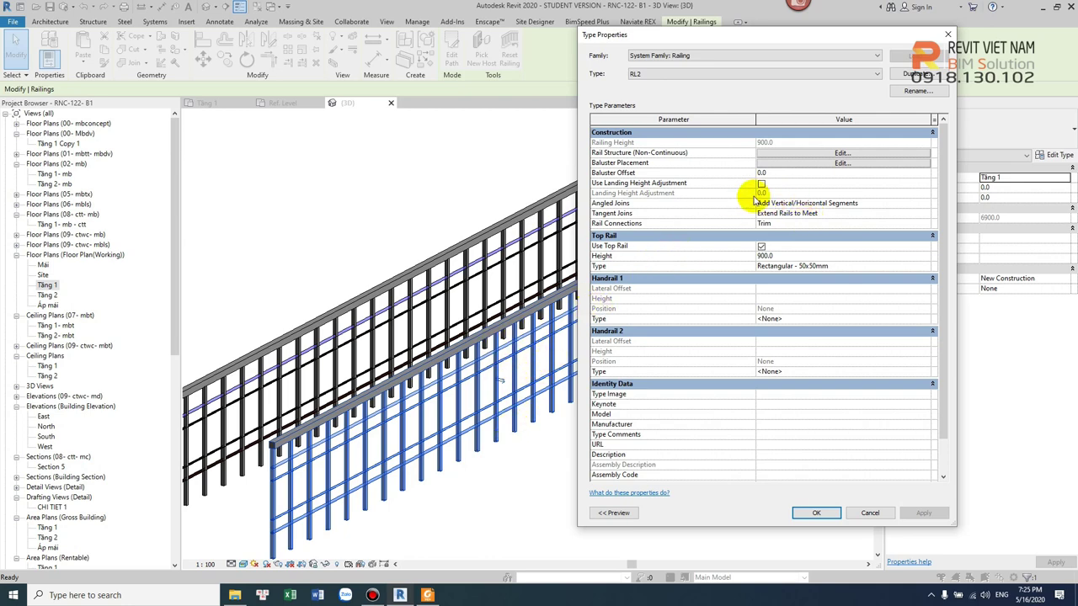
left_click(866, 154)
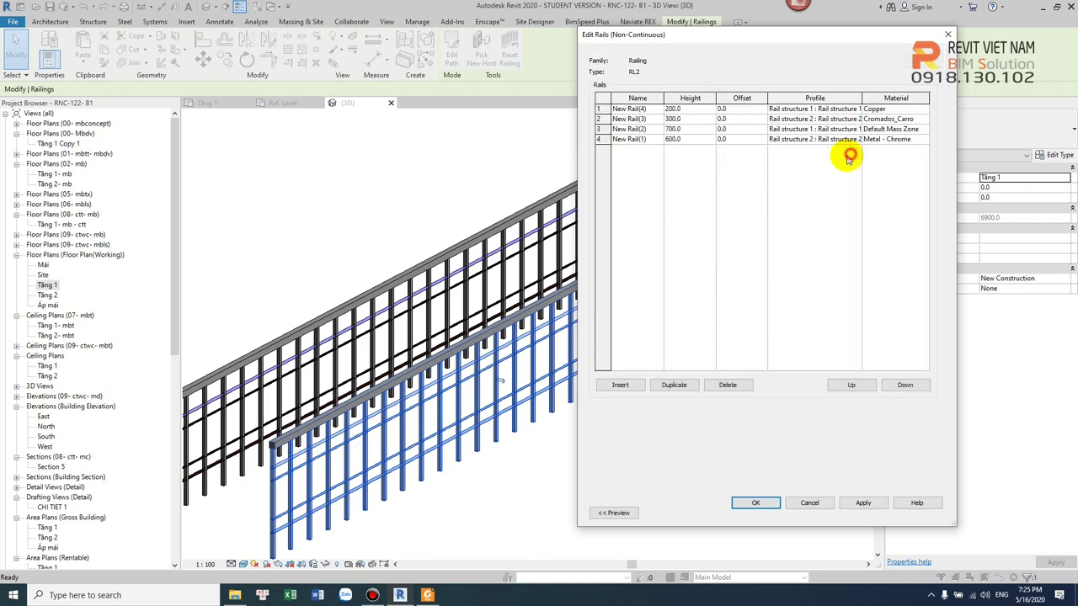
left_click(709, 112)
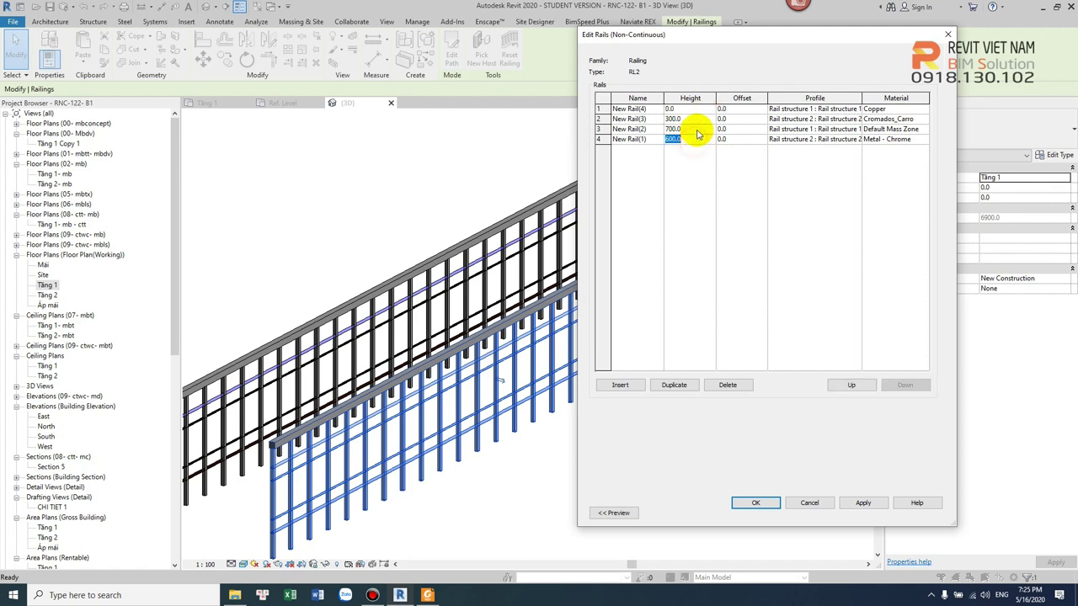
type("0")
left_click(692, 121)
- Delete New Rail(3) and New Rail(2), offset the remaining rails 500 and -500, and confirm
left_click(599, 119)
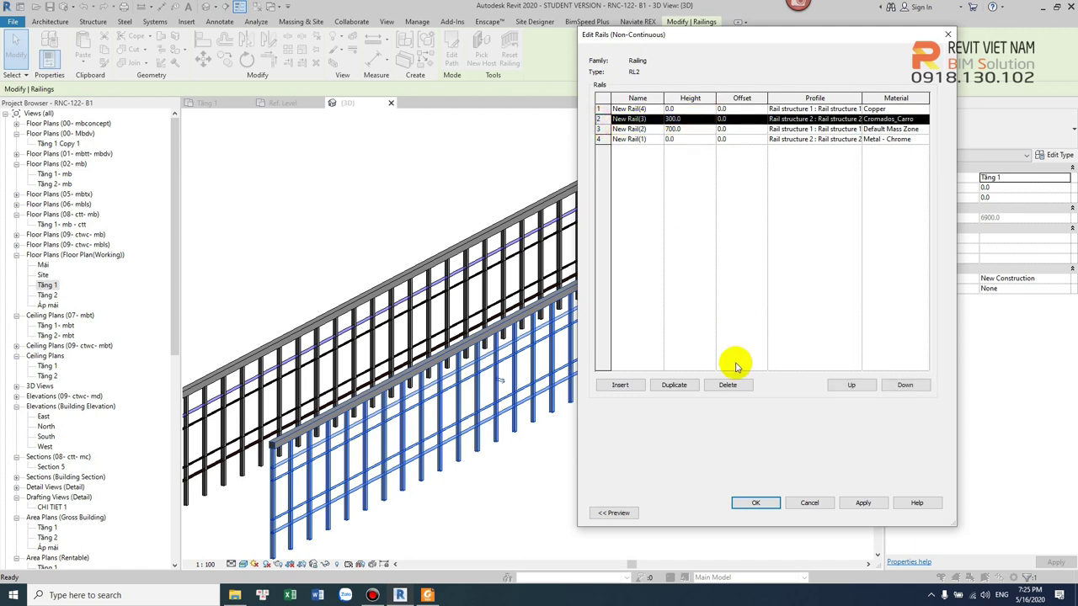
left_click(742, 387)
left_click(729, 384)
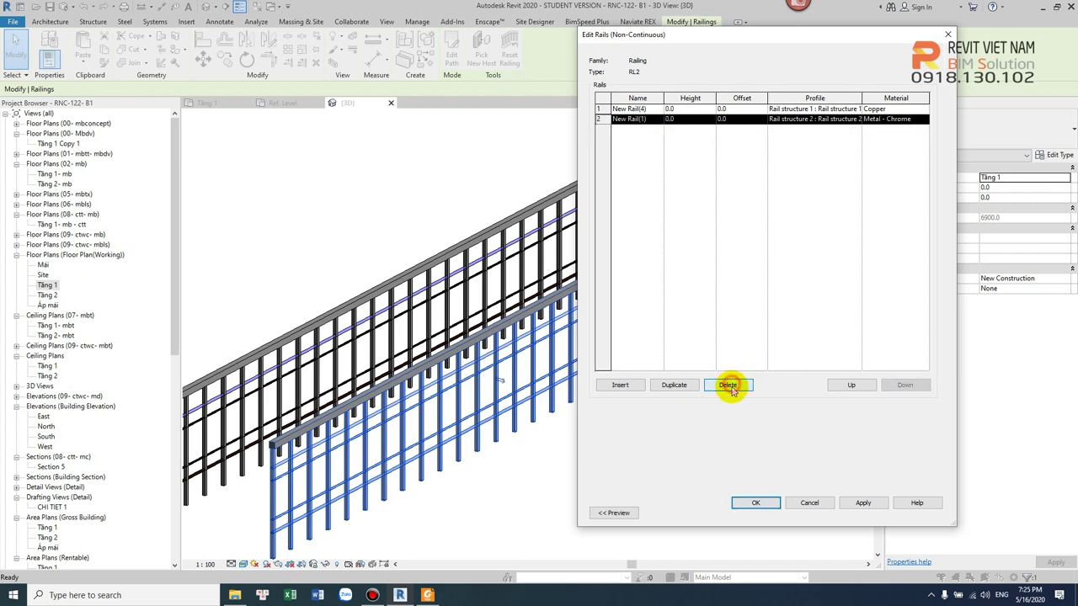
left_click(692, 109)
type("-500")
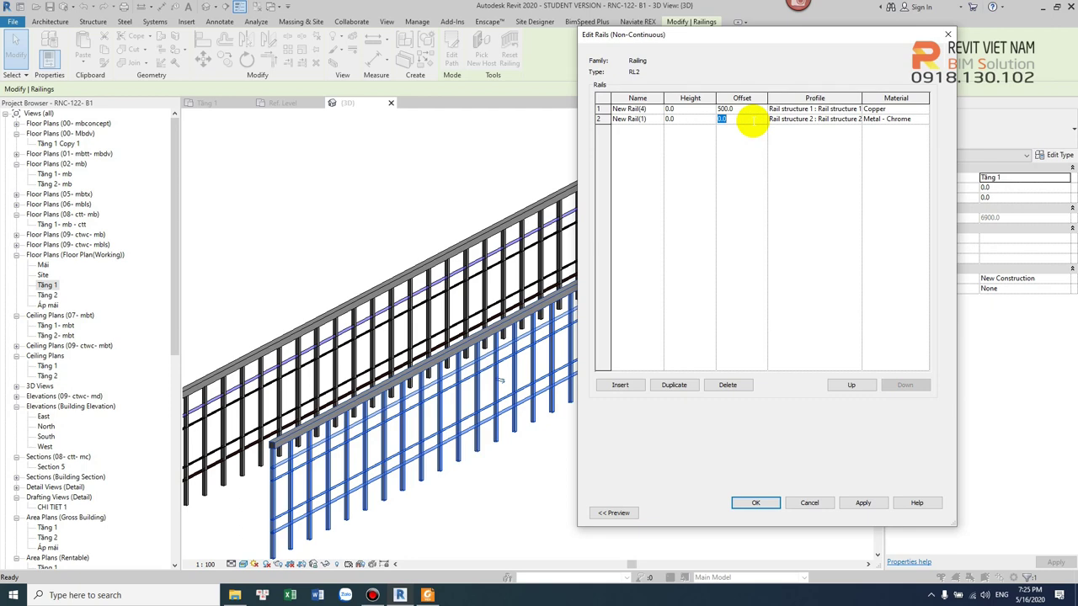
left_click(756, 505)
left_click(802, 510)
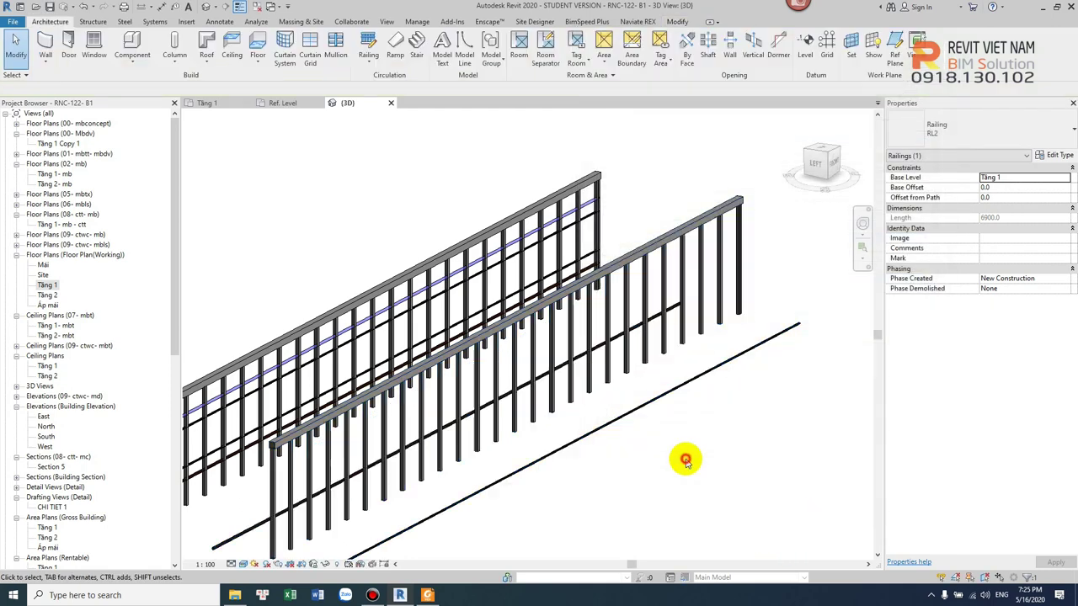
- Set RL2's regular baluster to None in Baluster Placement
left_click(620, 430)
mouse_move(631, 450)
middle_mouse_down("shift")
mouse_move(689, 425)
mouse_move(644, 435)
middle_mouse_up("shift")
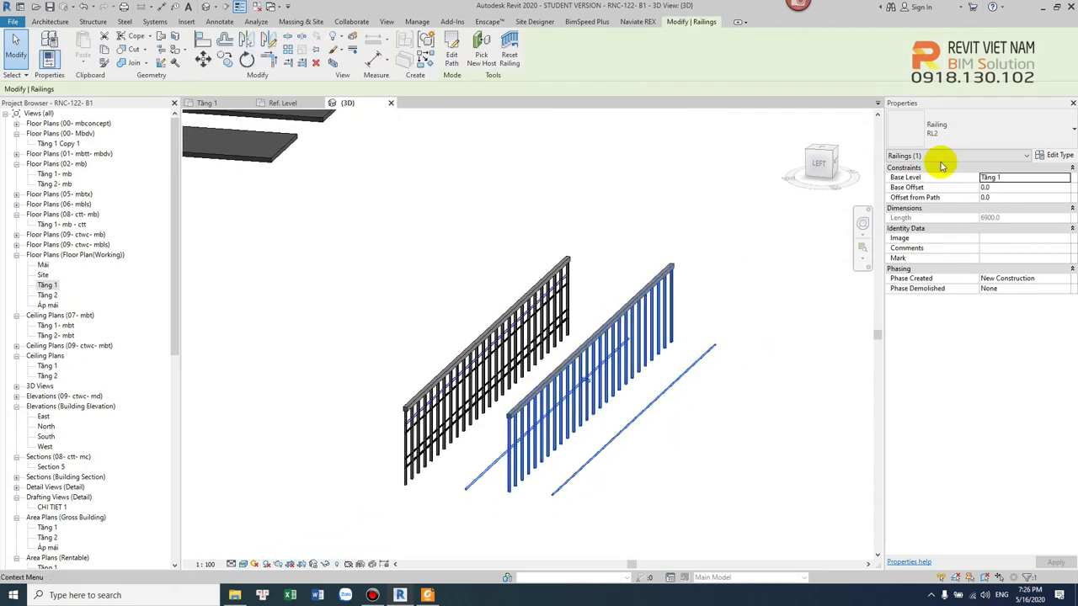
left_click(1061, 156)
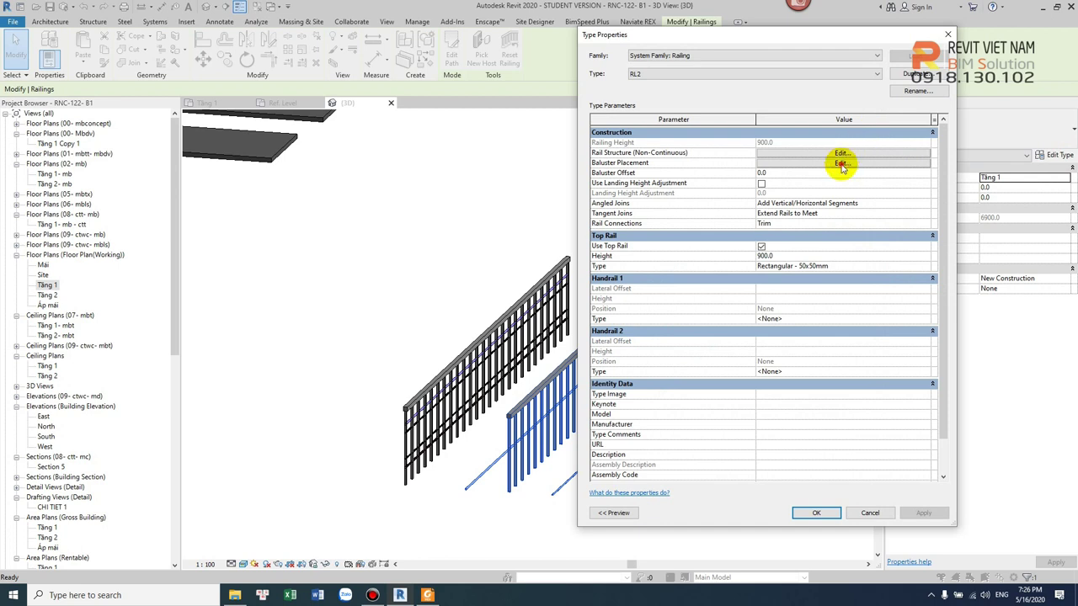
left_click(841, 163)
left_click(702, 113)
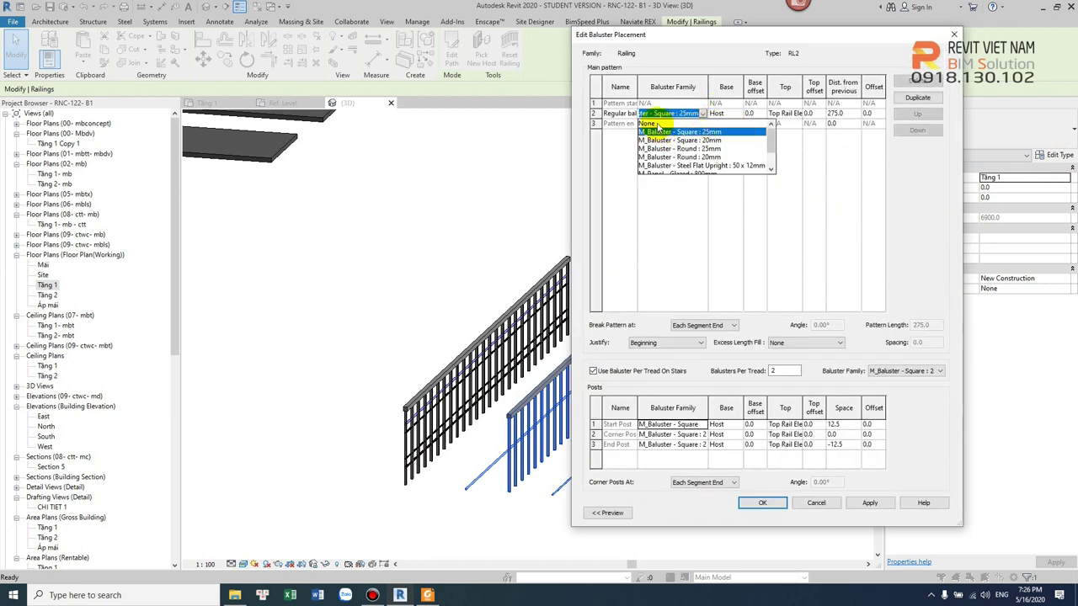
left_click(657, 125)
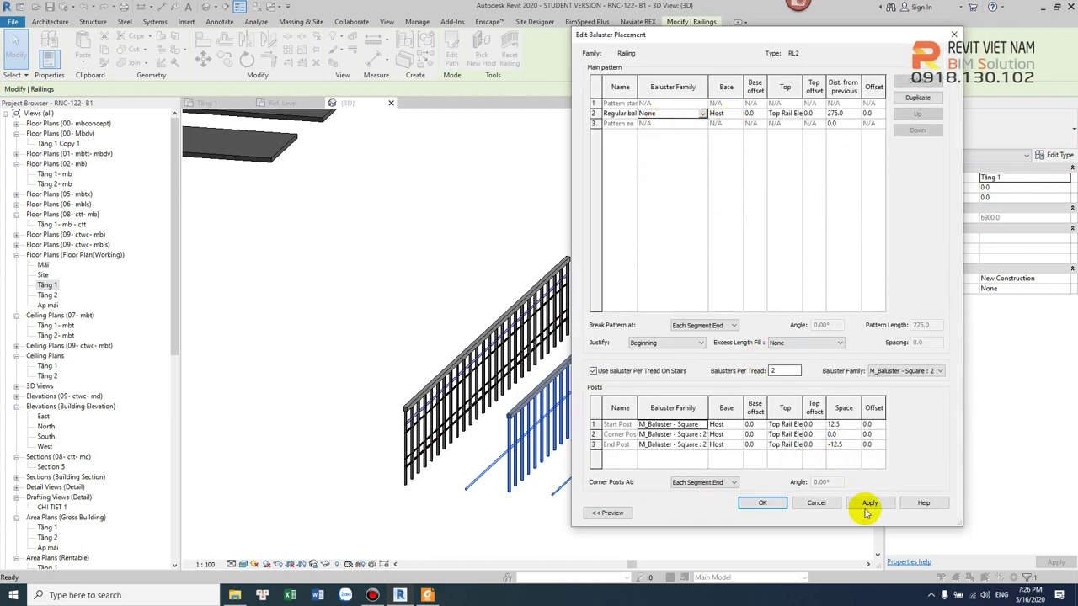
left_click(762, 504)
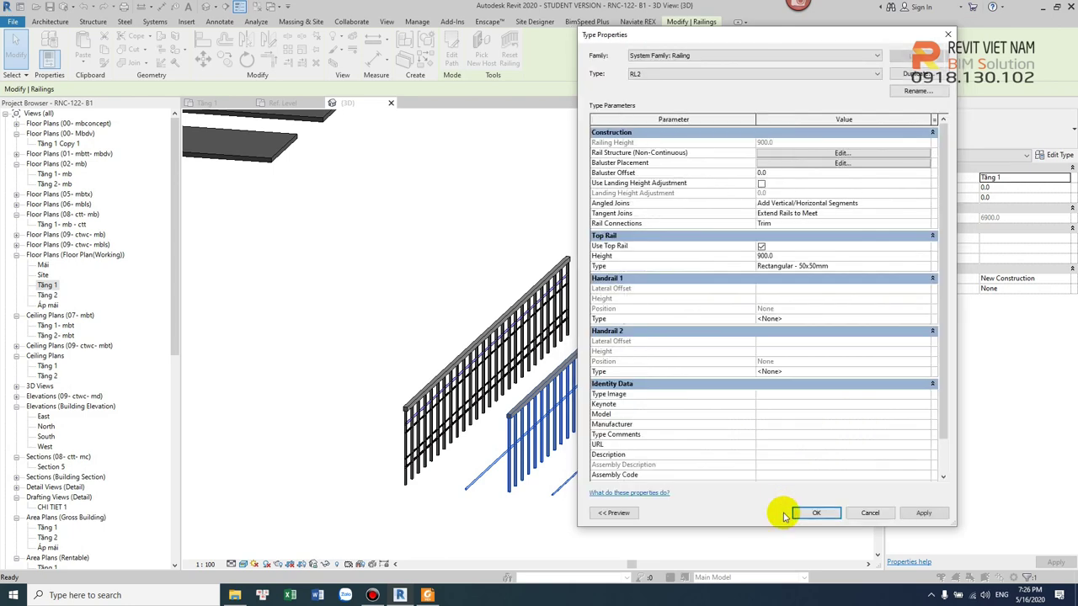
left_click(812, 511)
left_click(698, 404)
- Turn off Use Top Rail for RL2 and dismiss the baluster warning
mouse_move(698, 404)
middle_mouse_down("shift")
mouse_move(668, 356)
mouse_move(704, 248)
mouse_move(703, 265)
middle_mouse_up("shift")
left_click(703, 266)
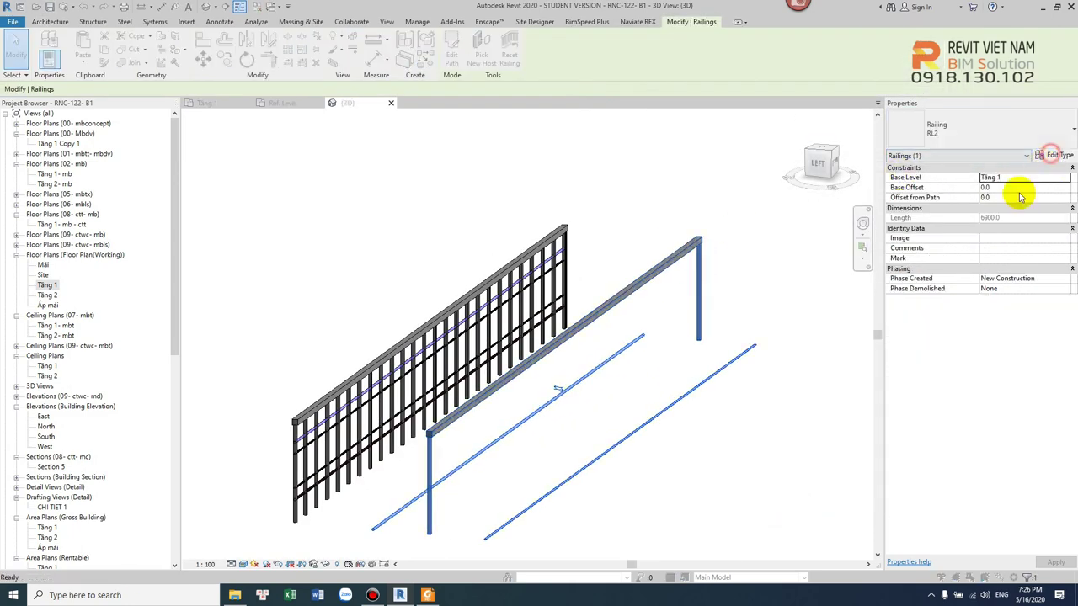
left_click(1044, 156)
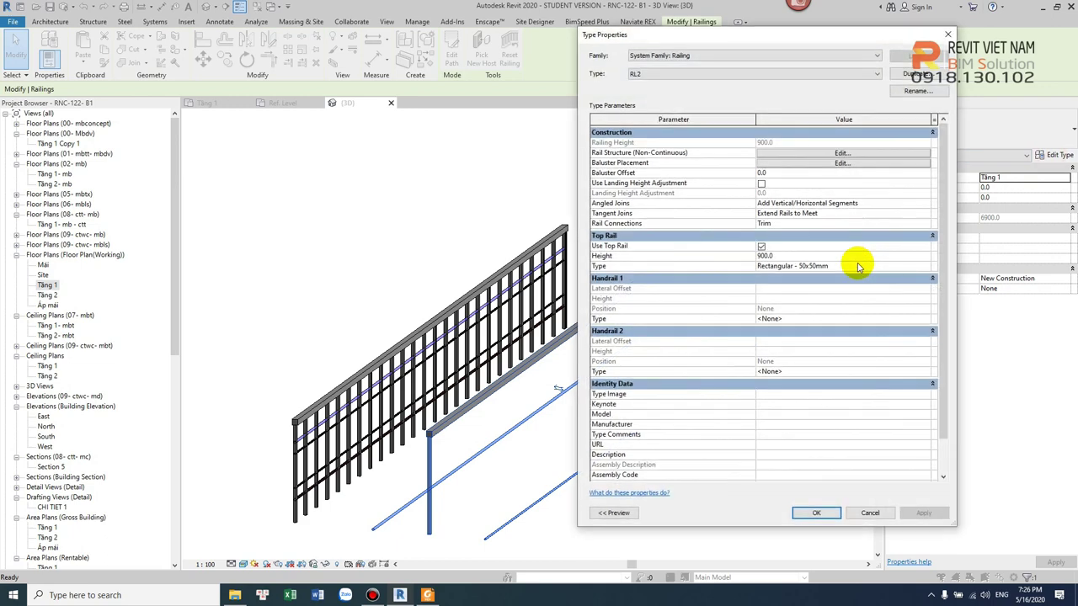
left_click(817, 511)
left_click(599, 342)
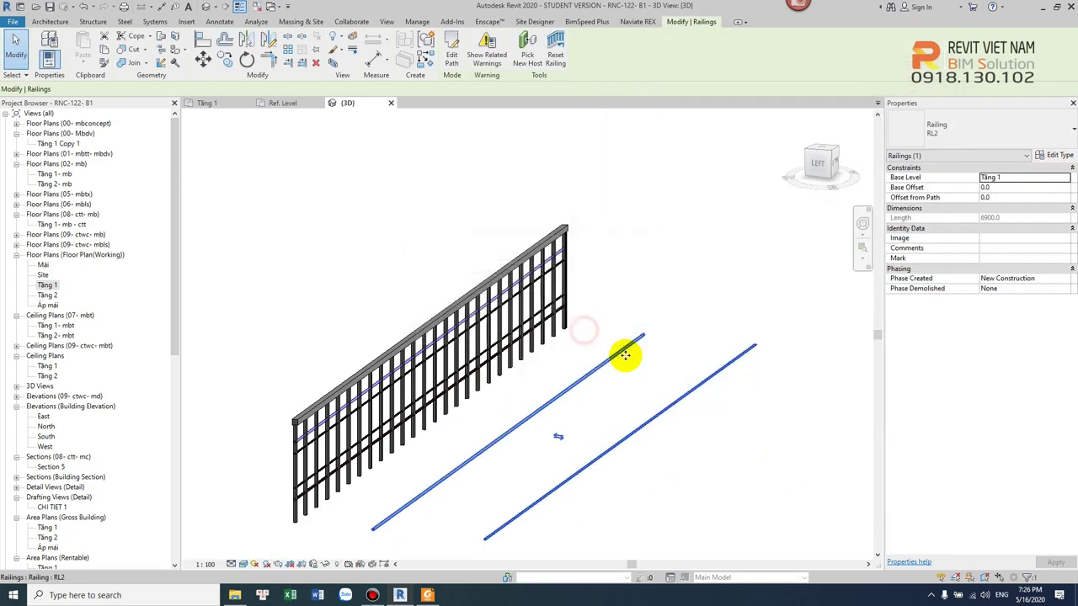
left_click(685, 329)
mouse_move(690, 329)
middle_mouse_down("shift")
mouse_move(640, 400)
mouse_move(551, 429)
mouse_move(620, 438)
middle_mouse_up("shift")
left_click(640, 397)
left_click(623, 438)
left_click(628, 440)
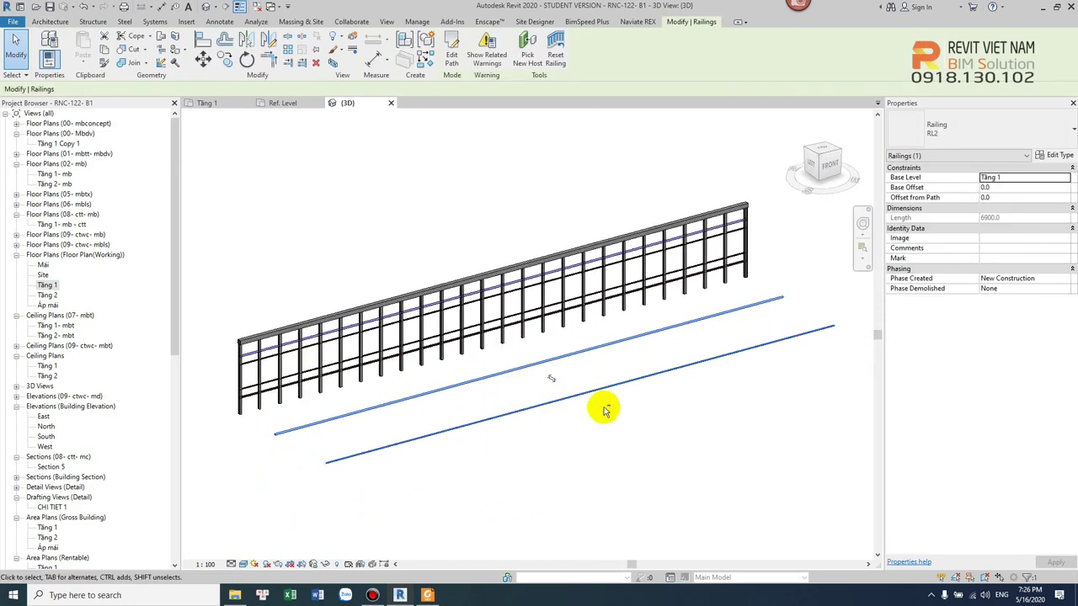
middle_click_drag(637, 455, 621, 420, "shift")
left_click(620, 421)
left_click(615, 432)
left_click(615, 432)
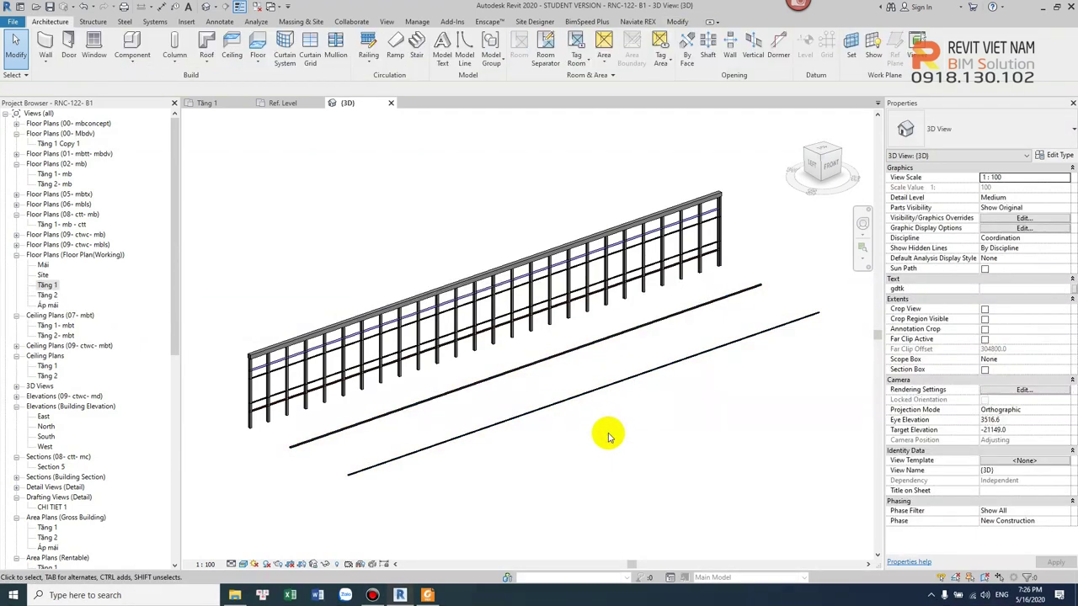
middle_click_drag(613, 438, 584, 450, "shift")
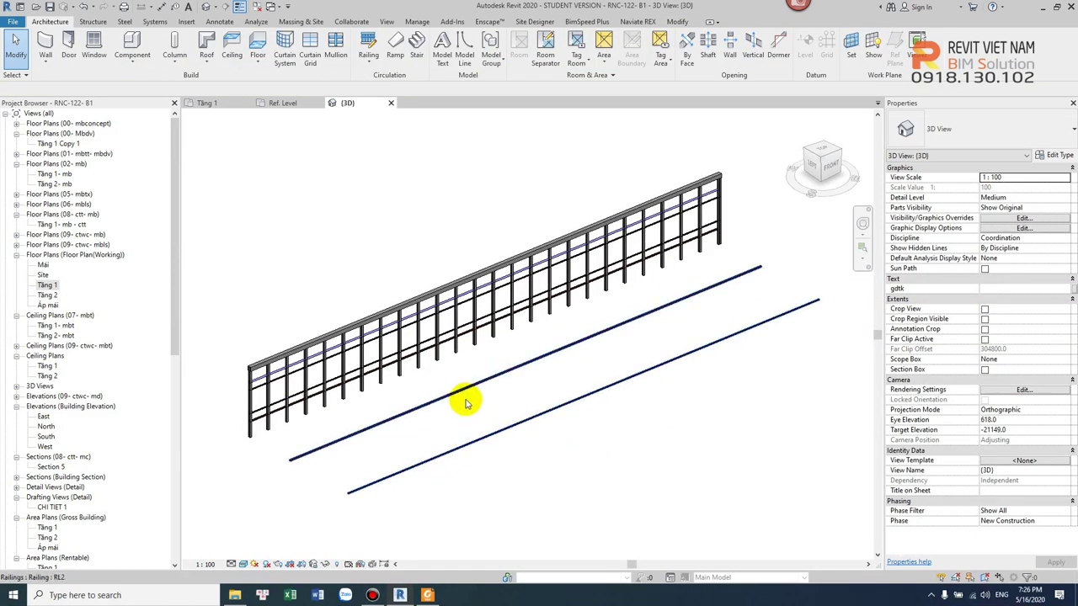
left_click(553, 409)
scroll(555, 433, "up", 3)
middle_click_drag(558, 443, 620, 385, "shift")
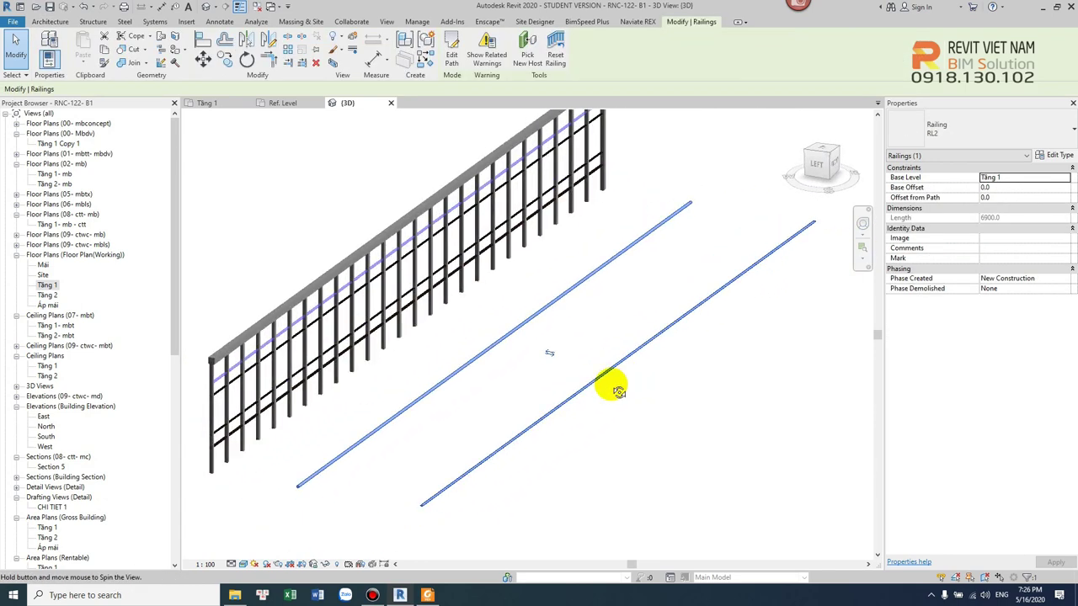